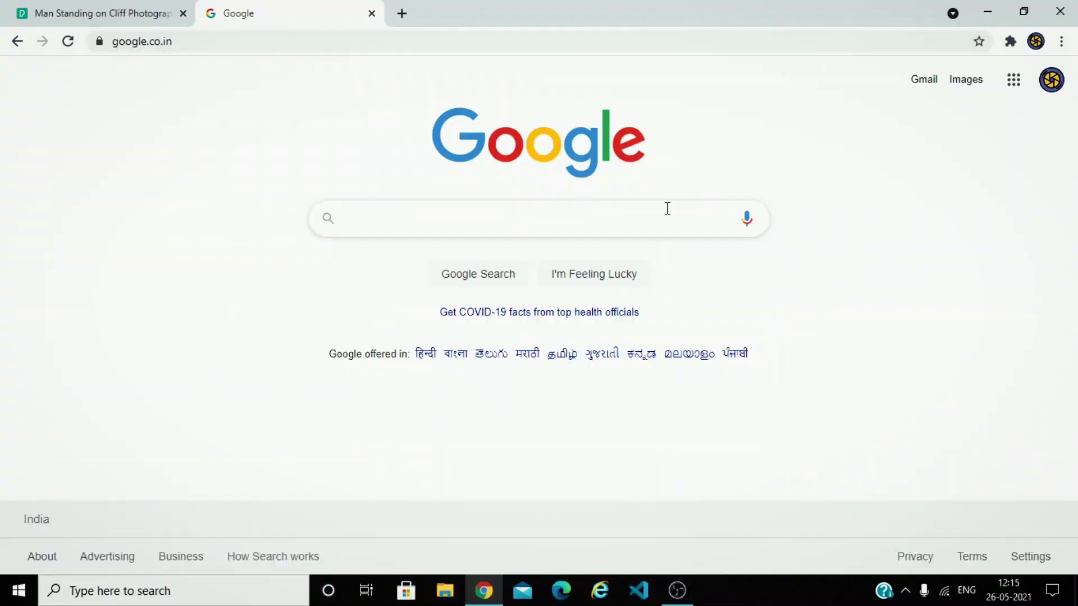
Search Google for 'canva' and open the Canva website from the results.
click(655, 233)
click(362, 292)
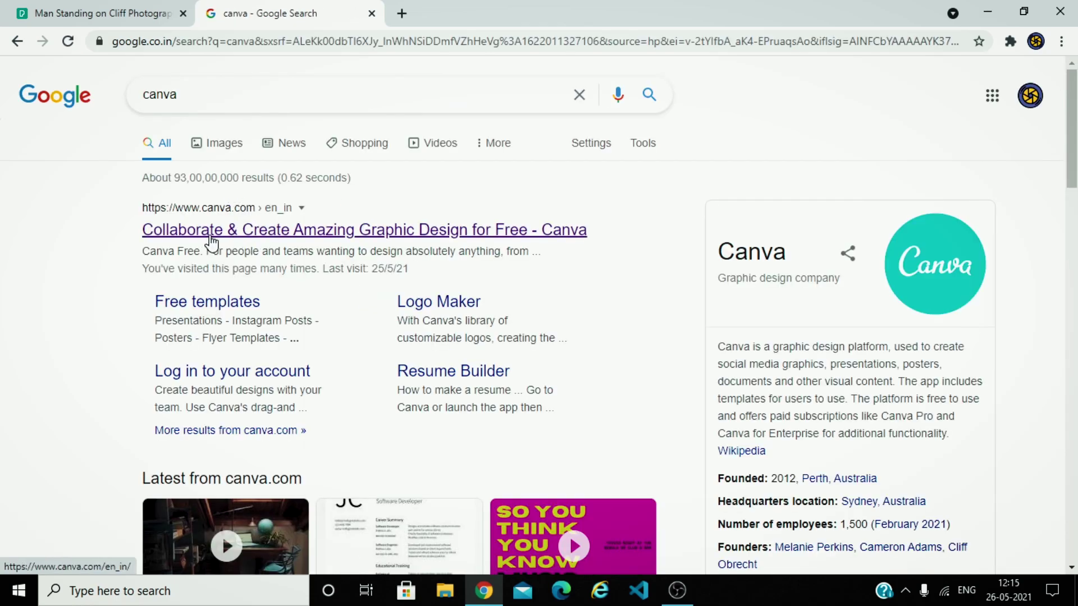
click(220, 231)
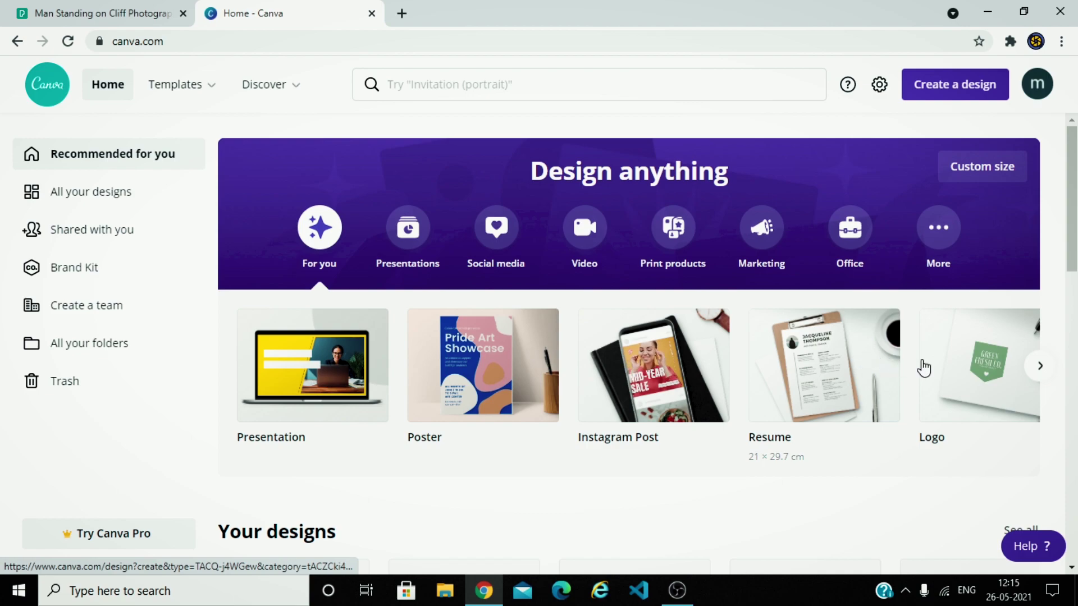
Browse the Presentations, Social media, Video, Print products and Office categories, then reveal YouTube Thumbnail under Social media.
click(408, 230)
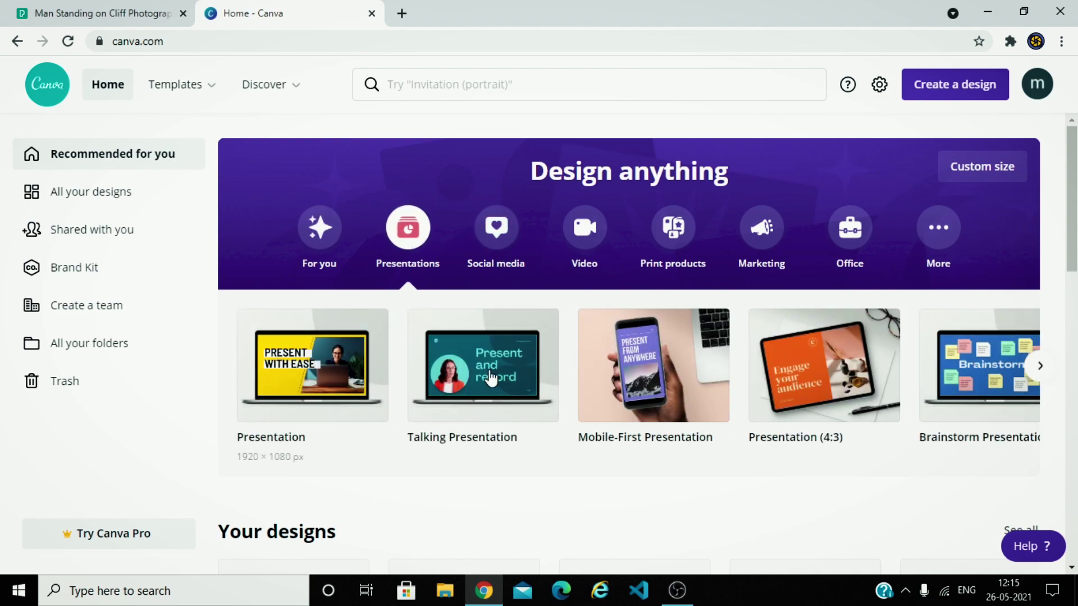
click(499, 239)
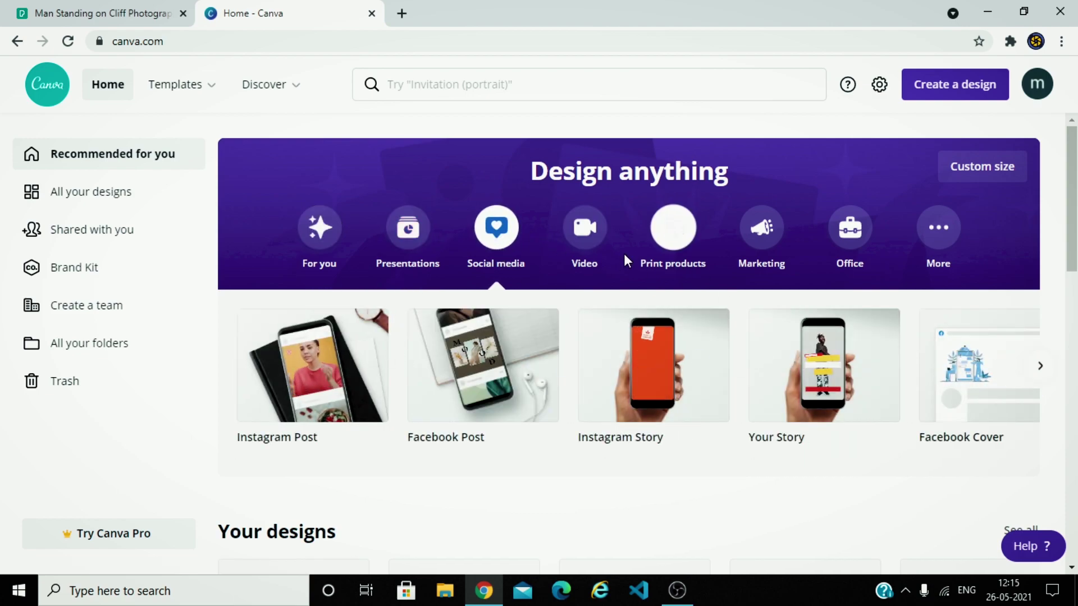
click(585, 230)
click(696, 255)
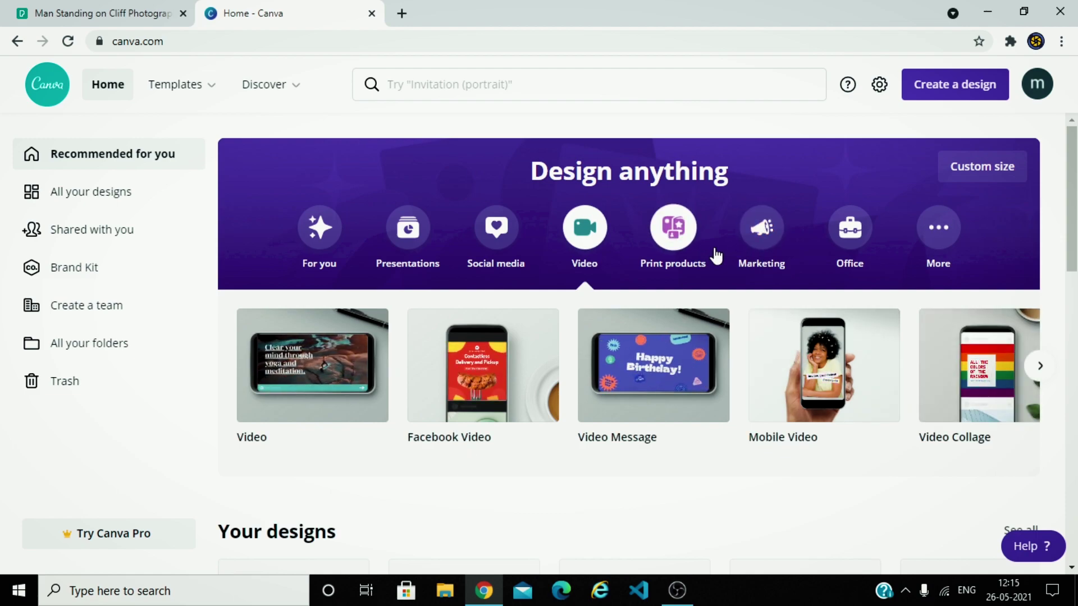
click(851, 233)
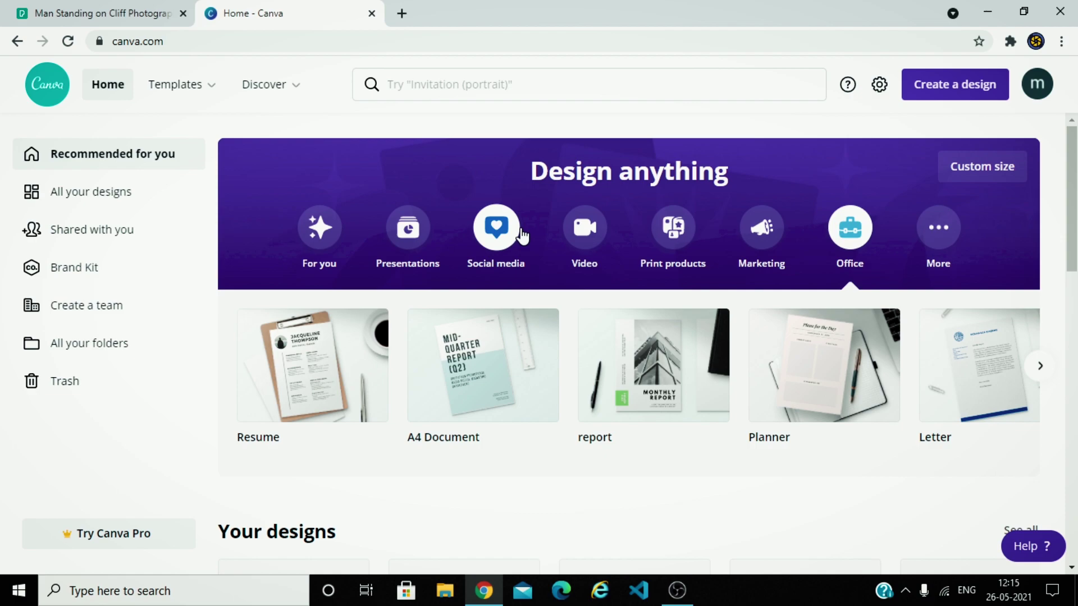
click(522, 236)
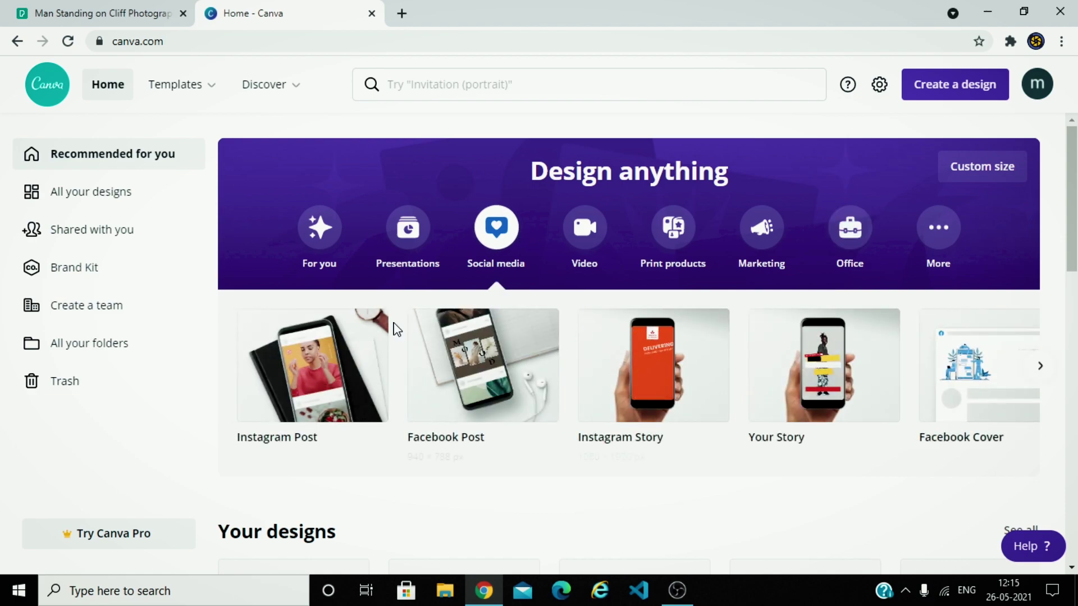
click(1040, 366)
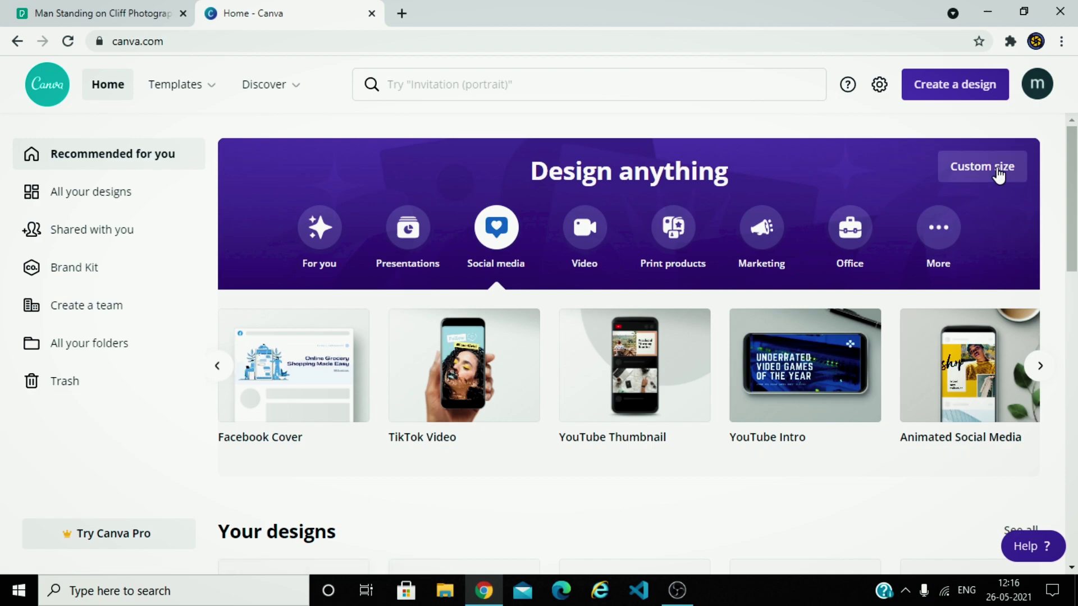
Try a custom 1280 × 720 design size, then close the custom size entry.
click(997, 173)
text(1280)
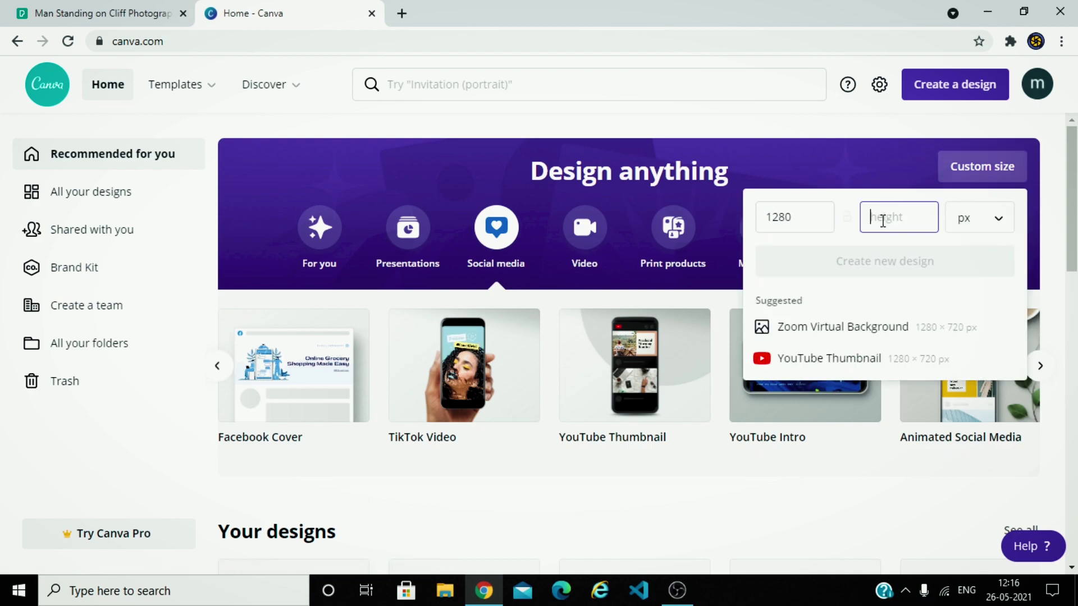
text(720)
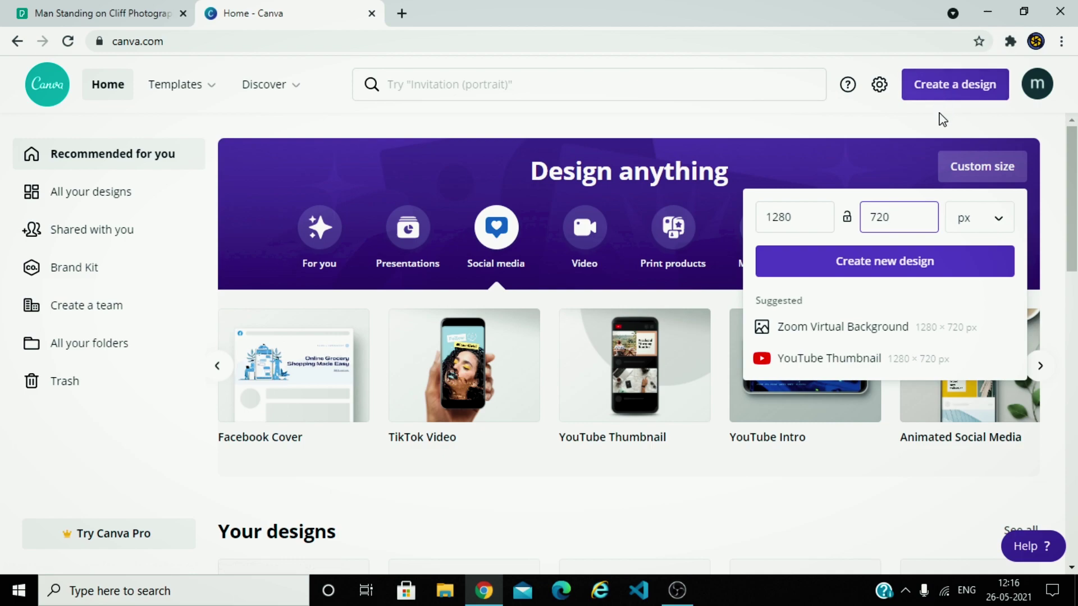
click(939, 125)
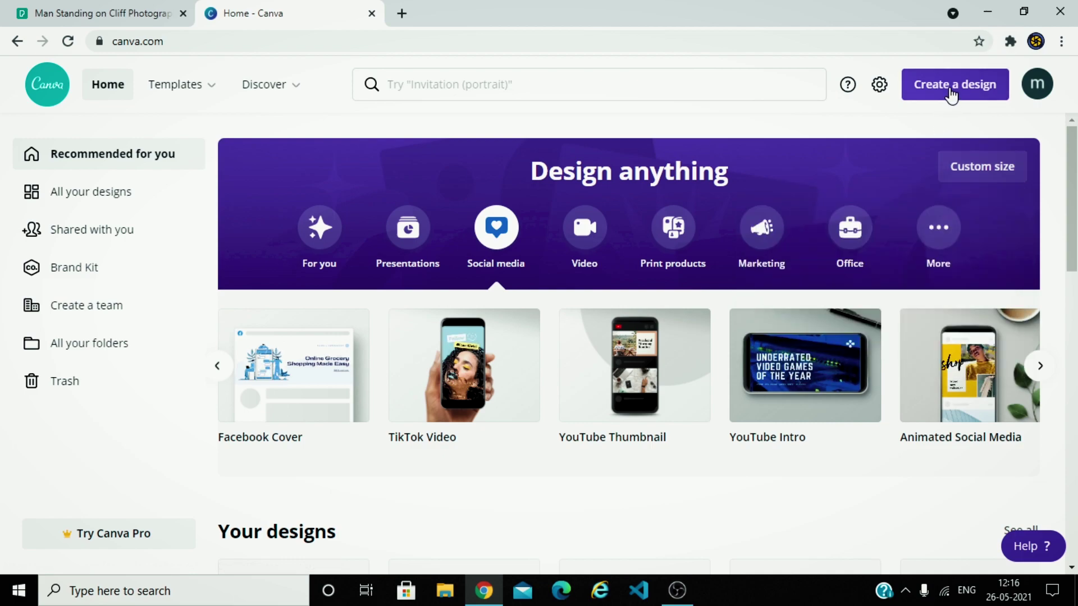
Search design types for 'youtube' and create a new YouTube Thumbnail design in a new tab.
click(950, 96)
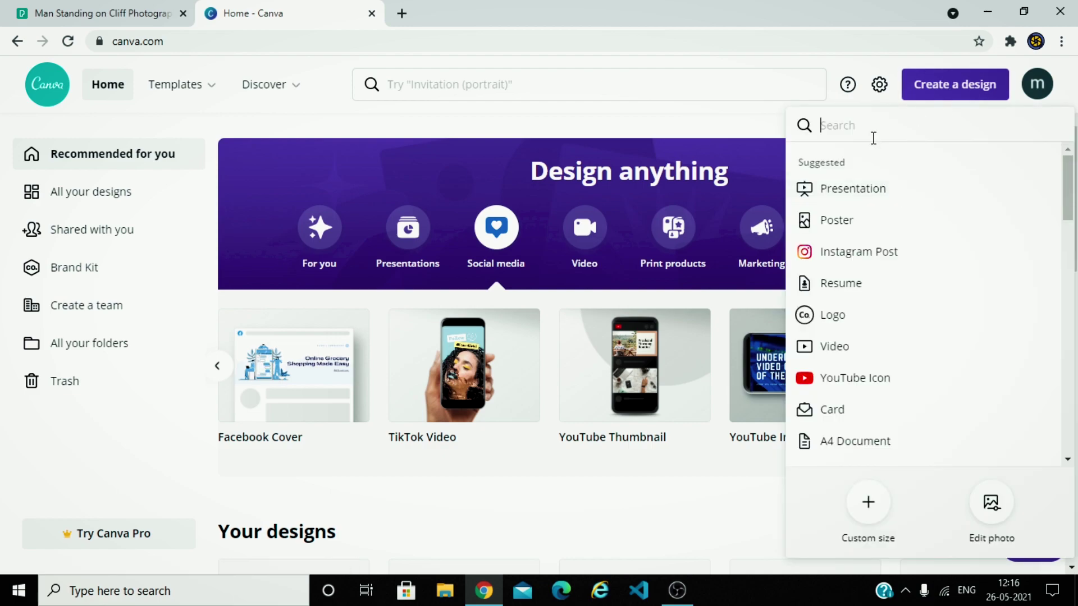
text(youtu)
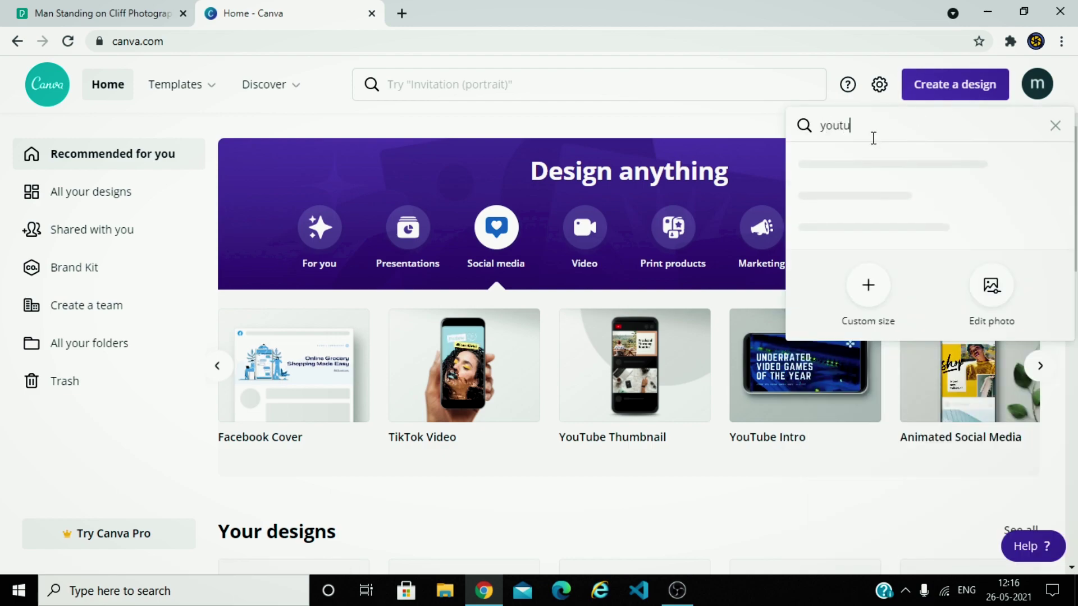
text(be thumbna)
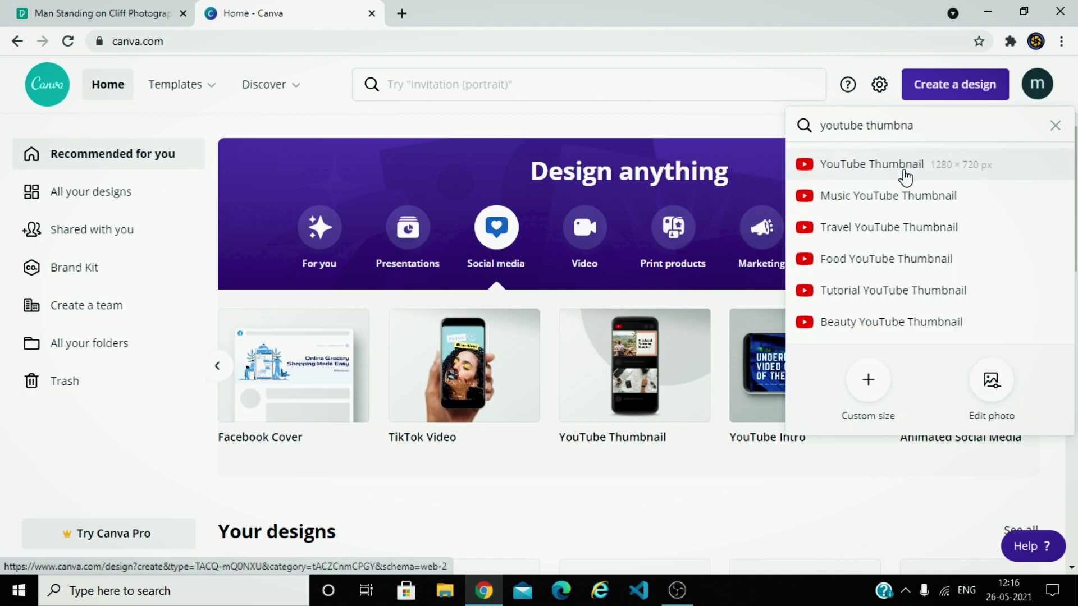
click(905, 174)
click(326, 11)
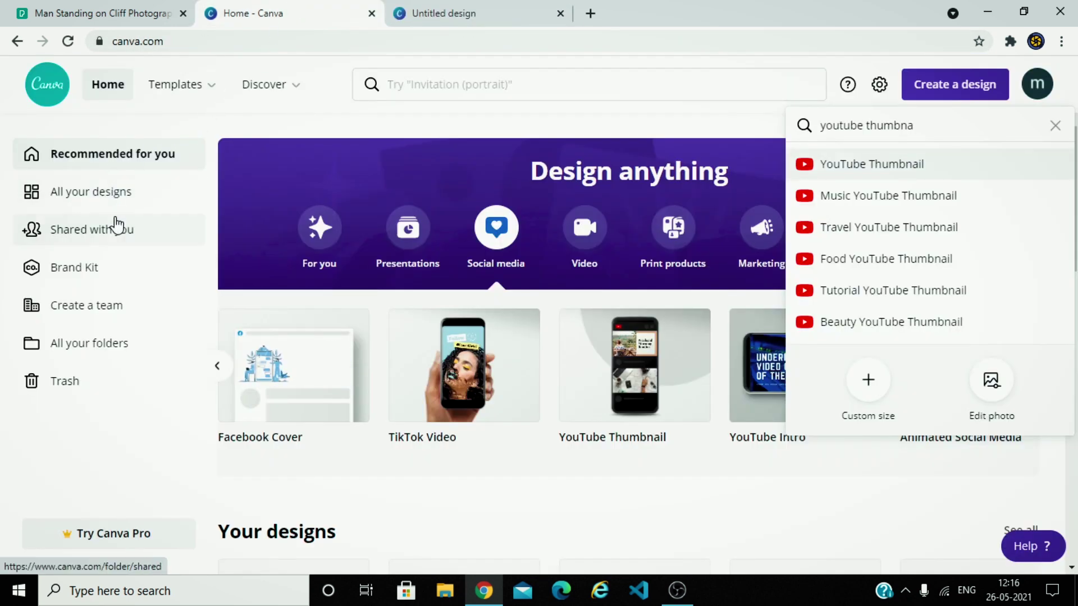
Scroll through All your designs, return home, and switch to the Untitled YouTube Thumbnail design tab.
click(109, 198)
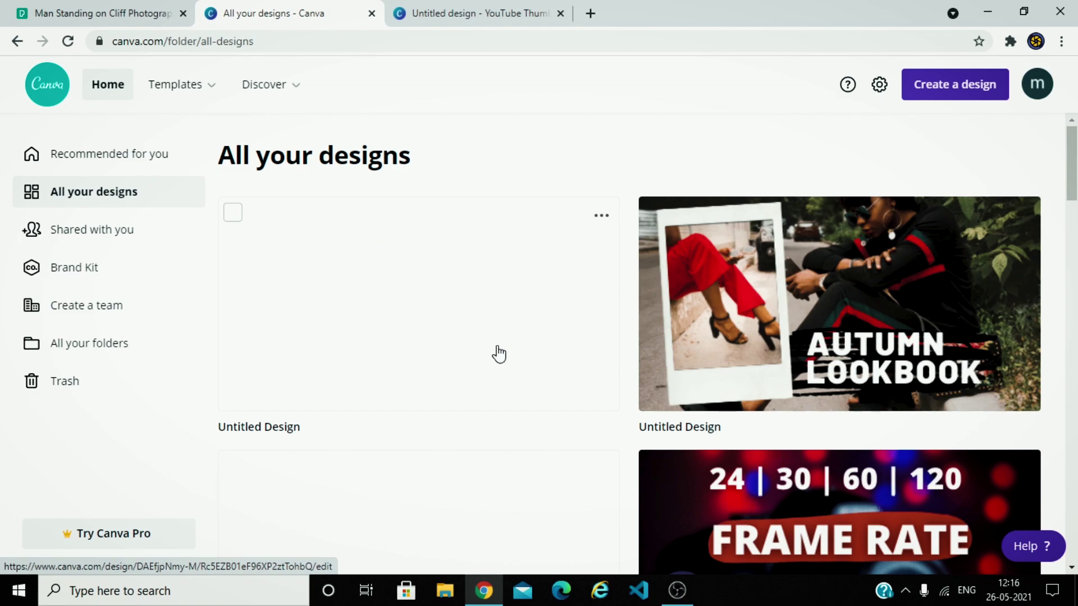
scroll(525, 352, down, 3)
scroll(528, 348, down, 3)
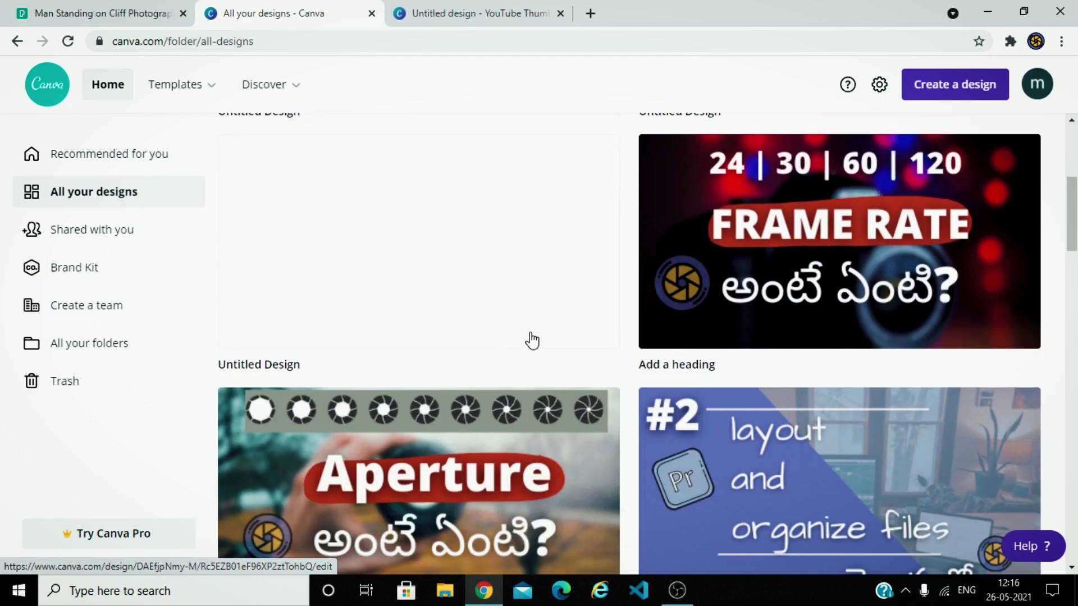
scroll(724, 362, down, 2)
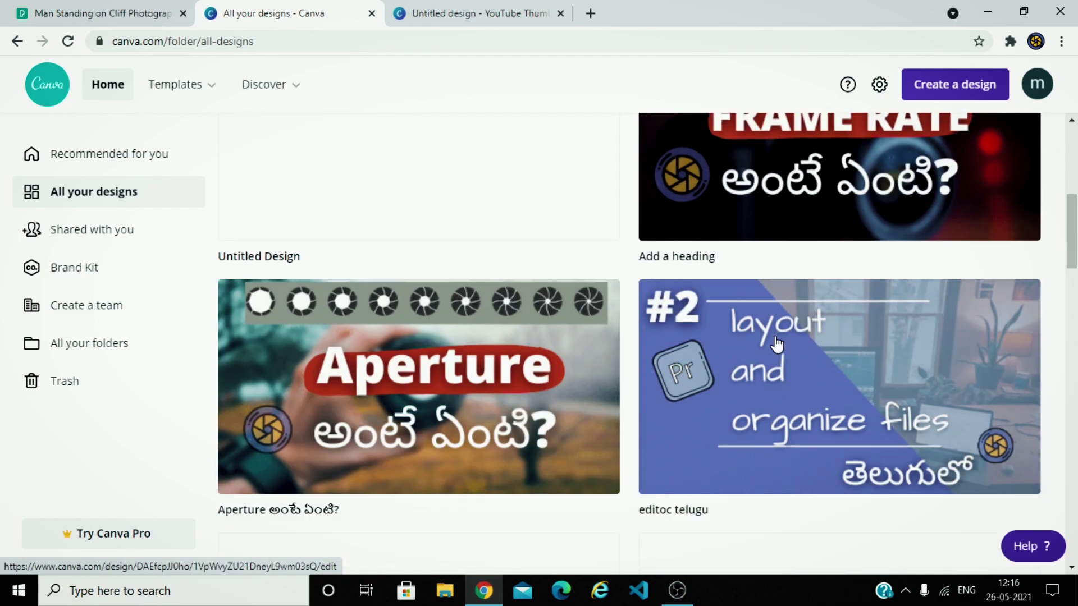
scroll(643, 396, down, 3)
scroll(619, 258, up, 5)
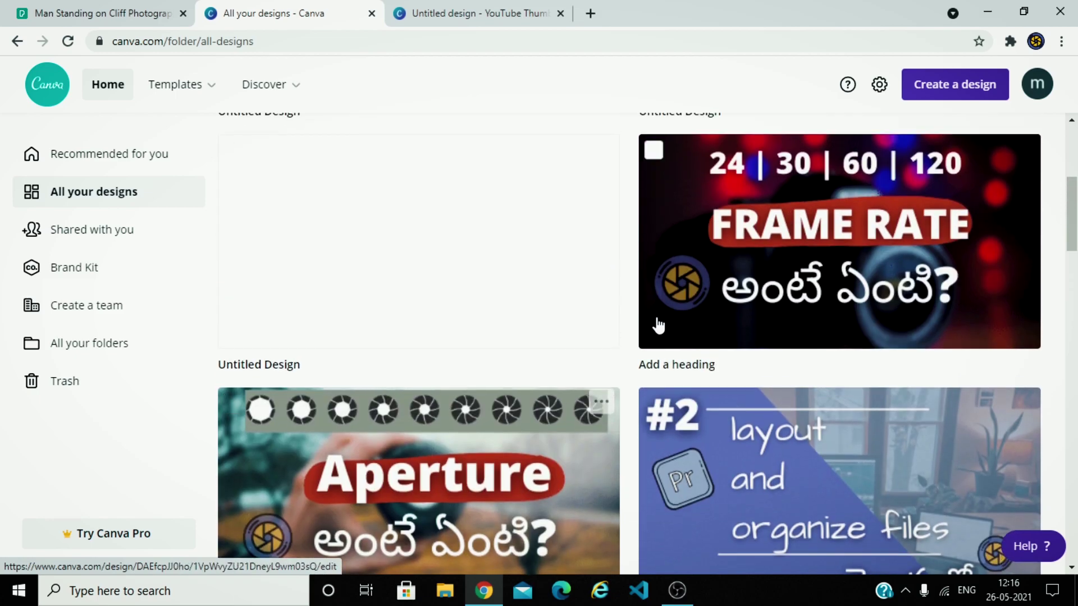
scroll(648, 271, up, 5)
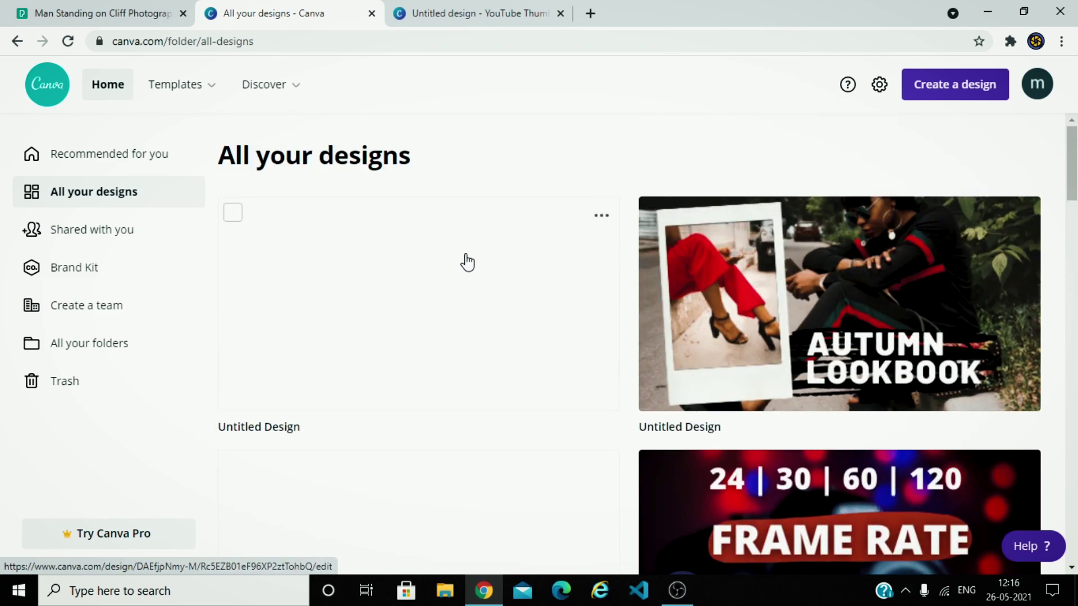
click(163, 167)
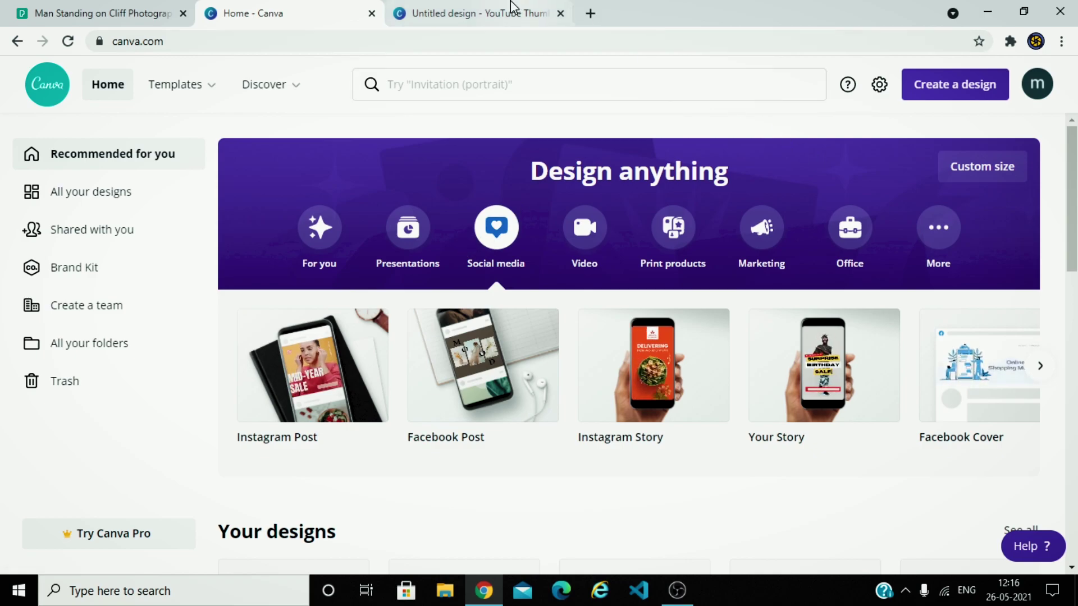
click(488, 7)
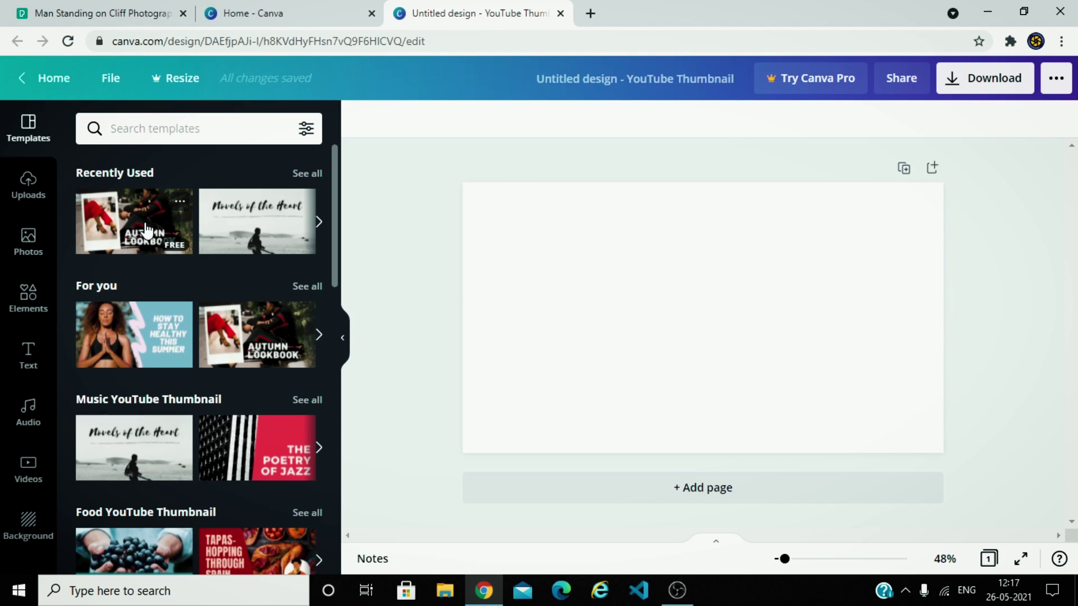
Try the Autumn Lookbook and Novels of the Heart templates, deleting the background photo.
click(147, 231)
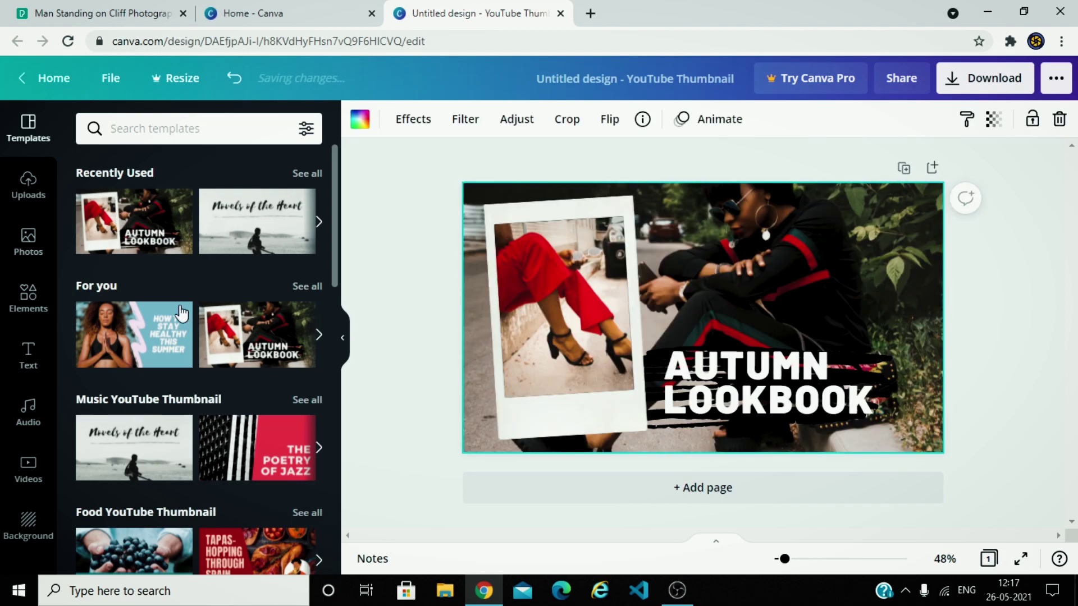
scroll(270, 326, down, 5)
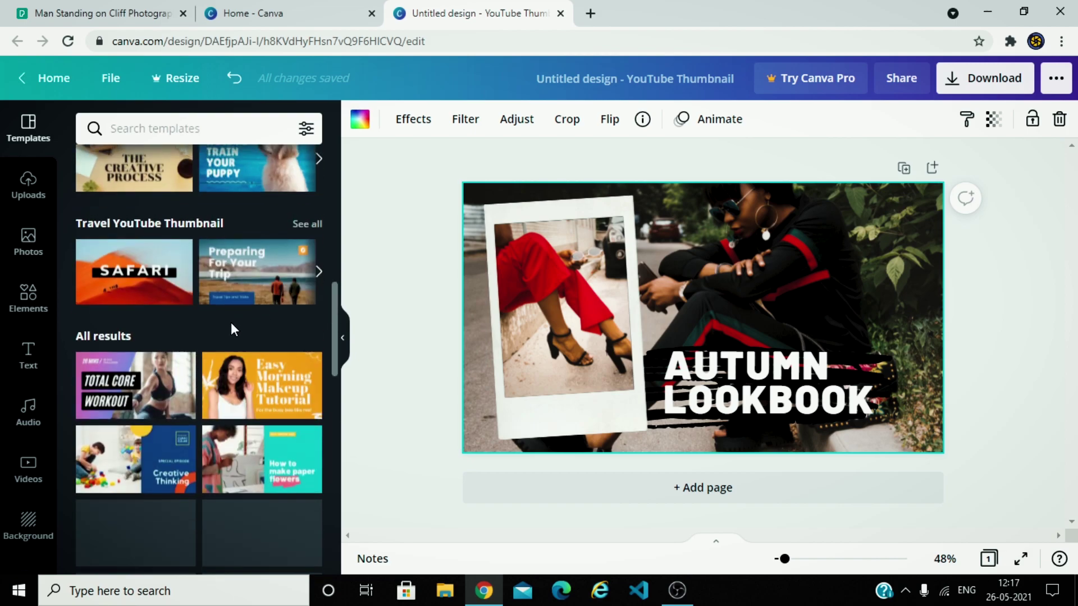
scroll(230, 322, up, 8)
click(257, 221)
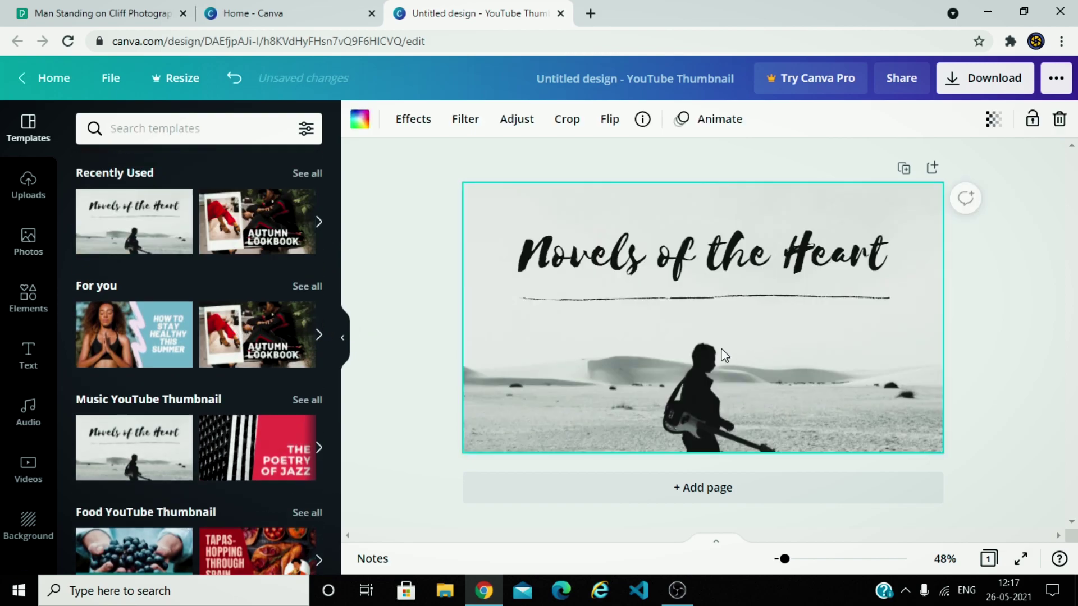
key(Delete)
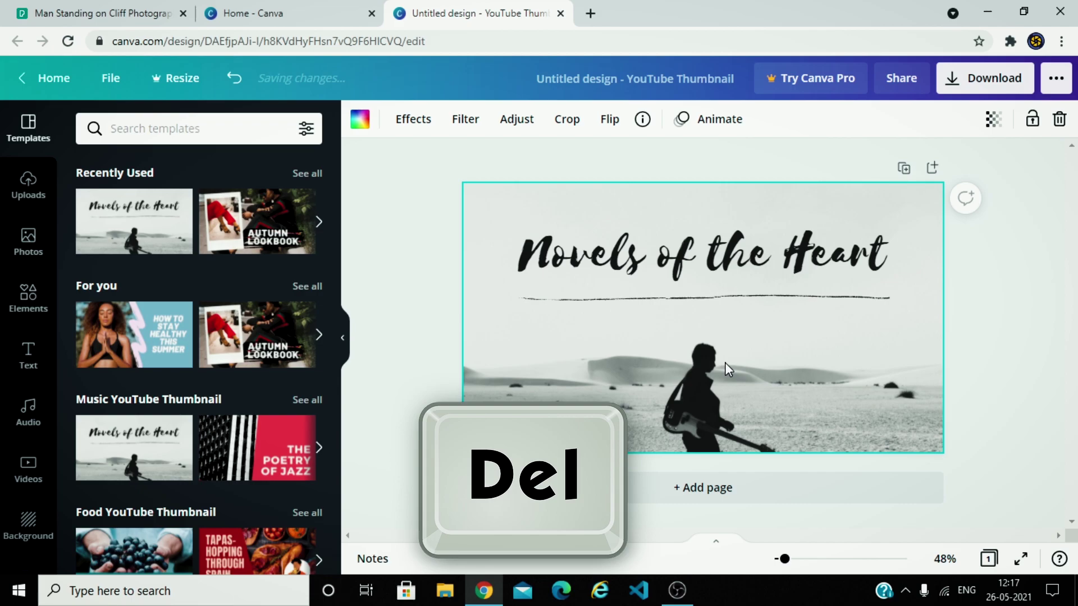
Delete the underline and title text, then reapply the Novels of the Heart template.
click(746, 298)
key(Delete)
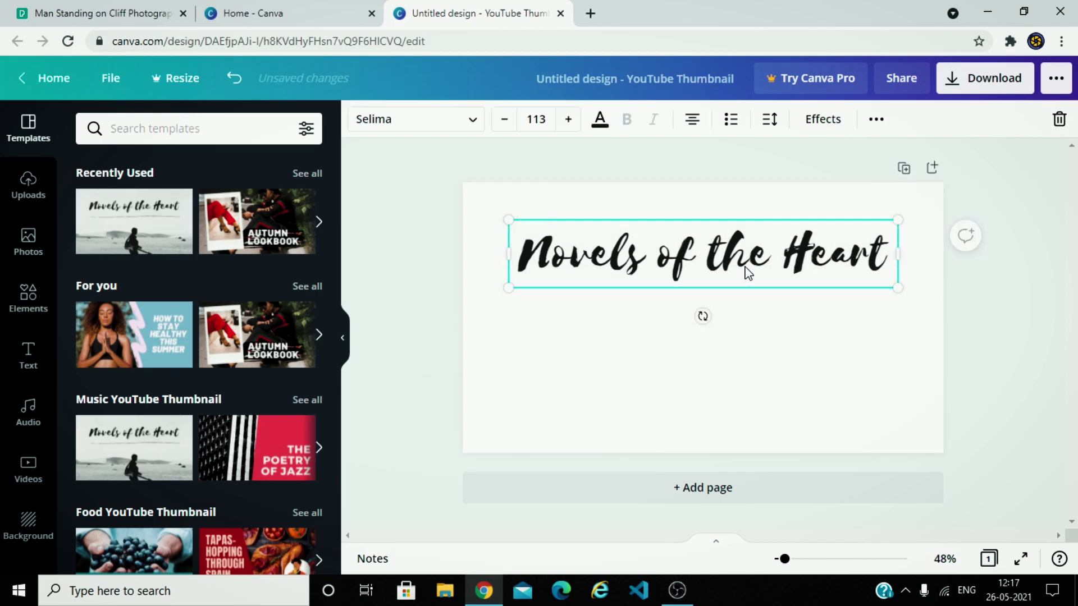
key(Delete)
drag(154, 230, 645, 292)
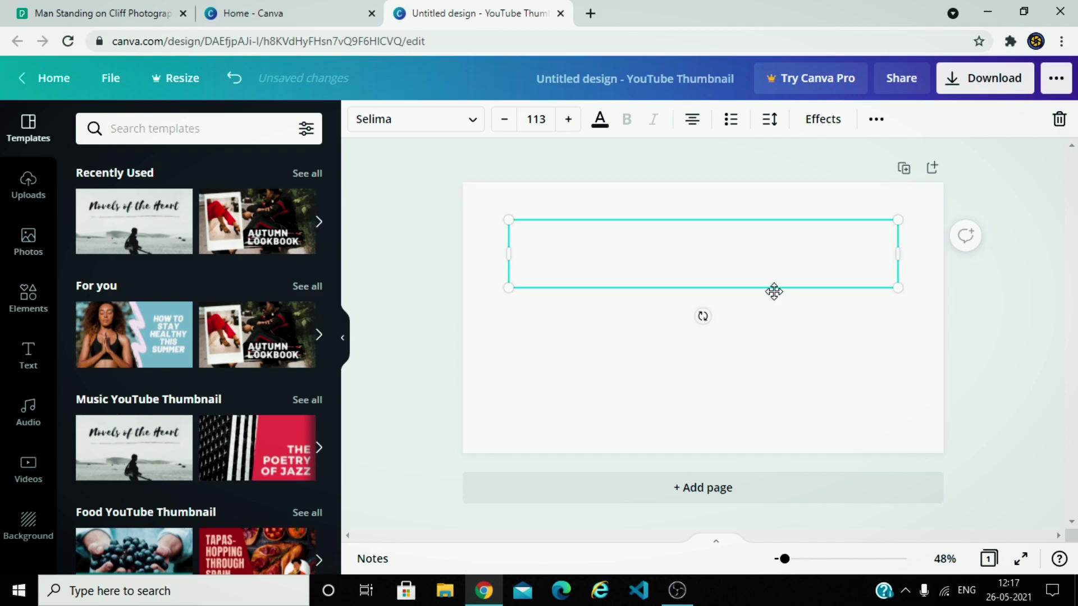
click(381, 328)
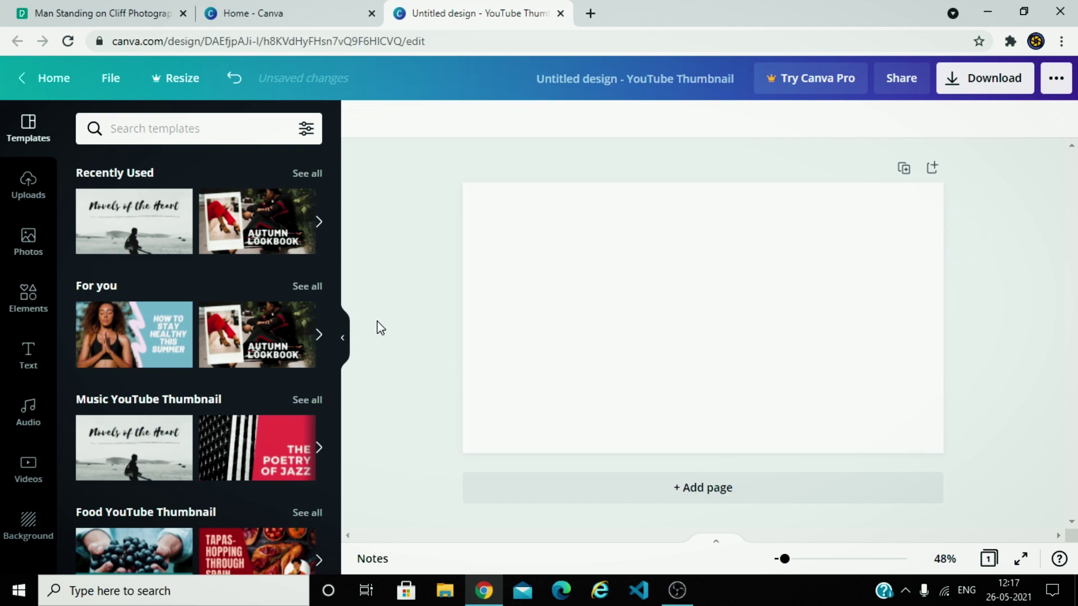
click(120, 235)
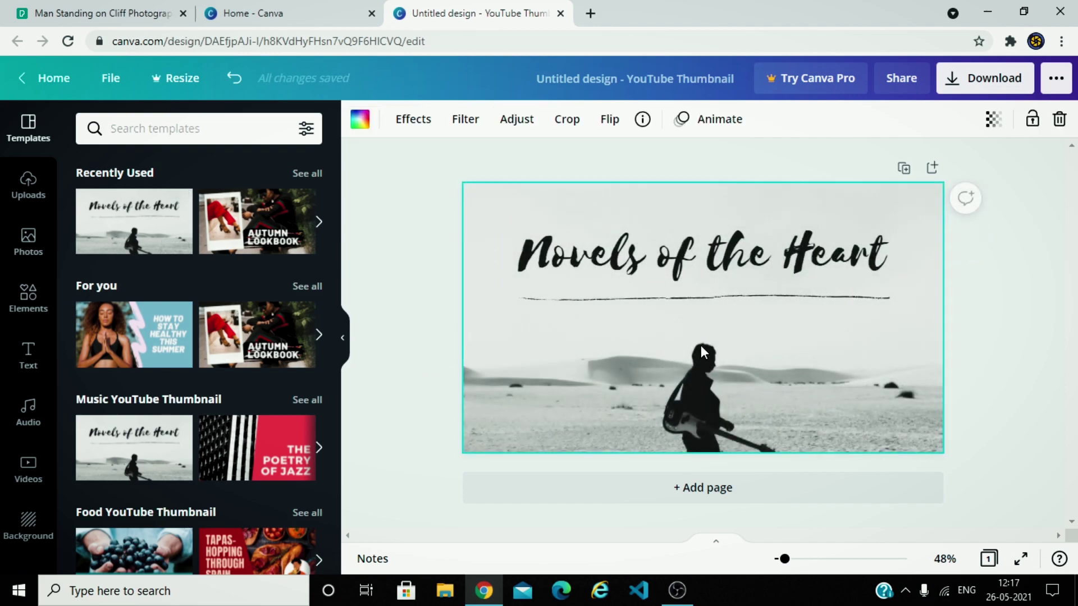
Change the title to Editoc, then delete the title, underline and guitarist photo.
double_click(698, 272)
key(BackSpace)
text(Editoc)
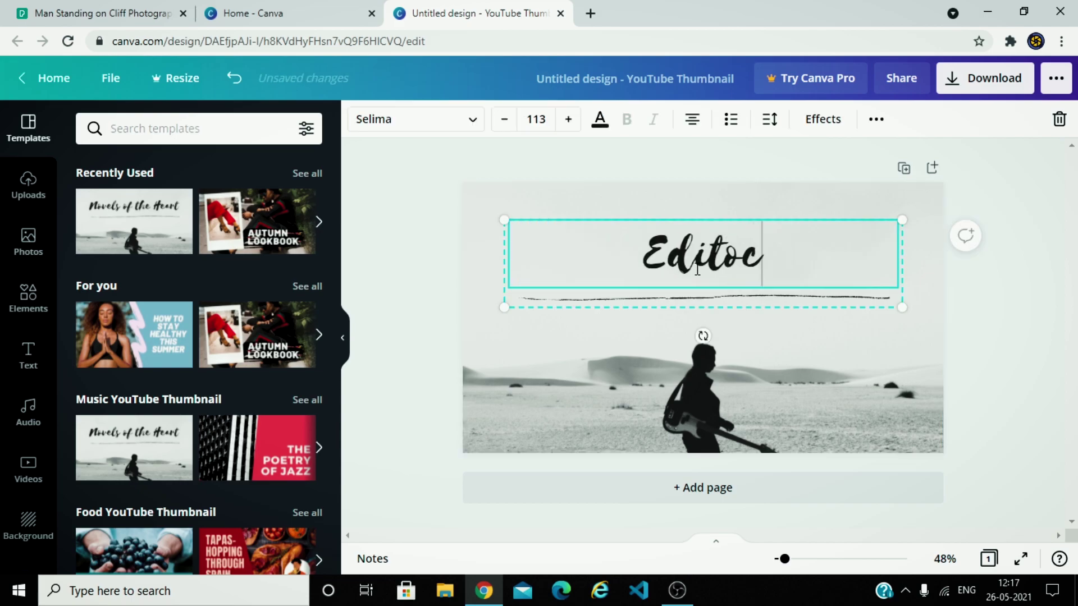
click(642, 306)
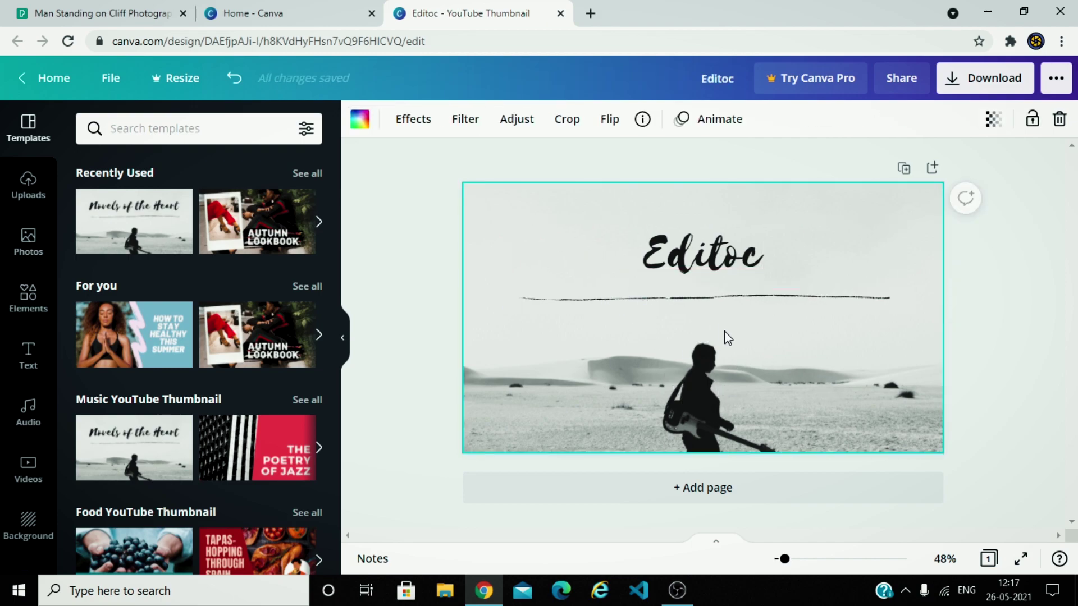
click(679, 269)
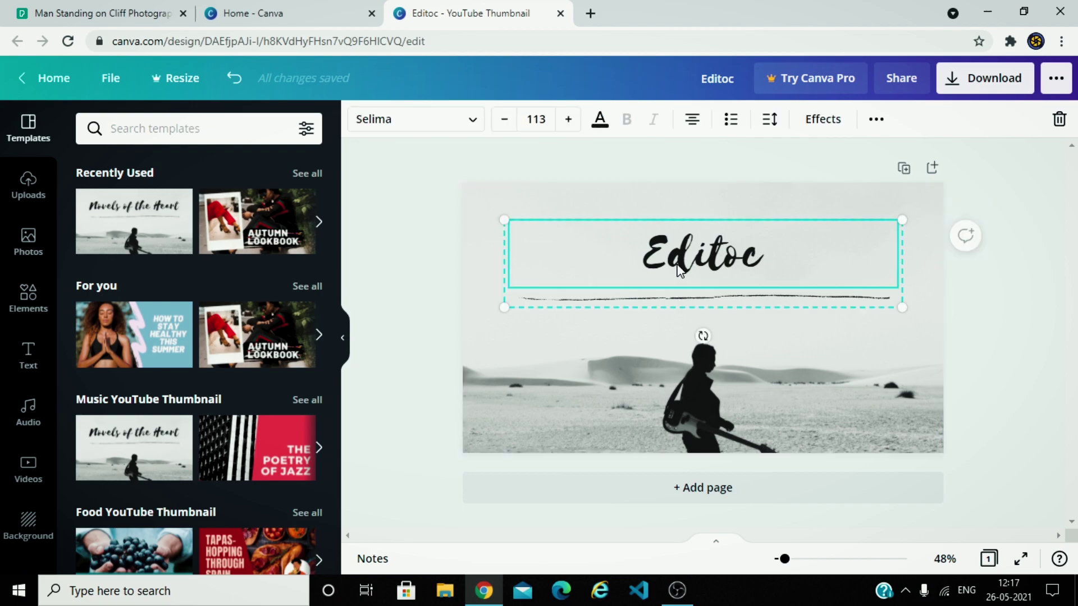
key(Delete)
key(Delete)
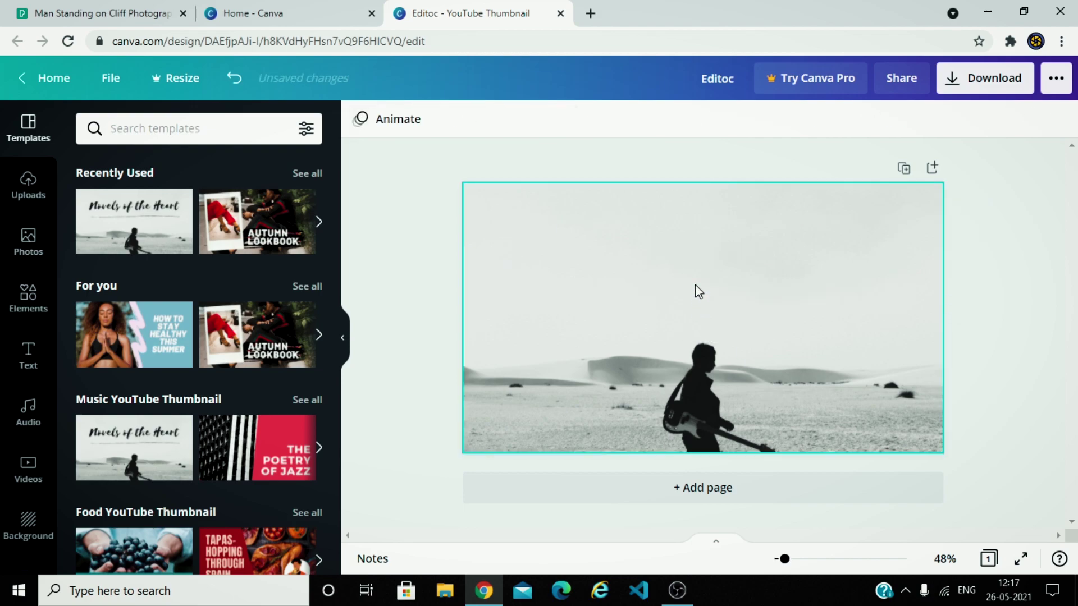
key(Delete)
Start a device upload from Uploads, cancel the file picker, and go back to the uploads list.
scroll(221, 342, down, 4)
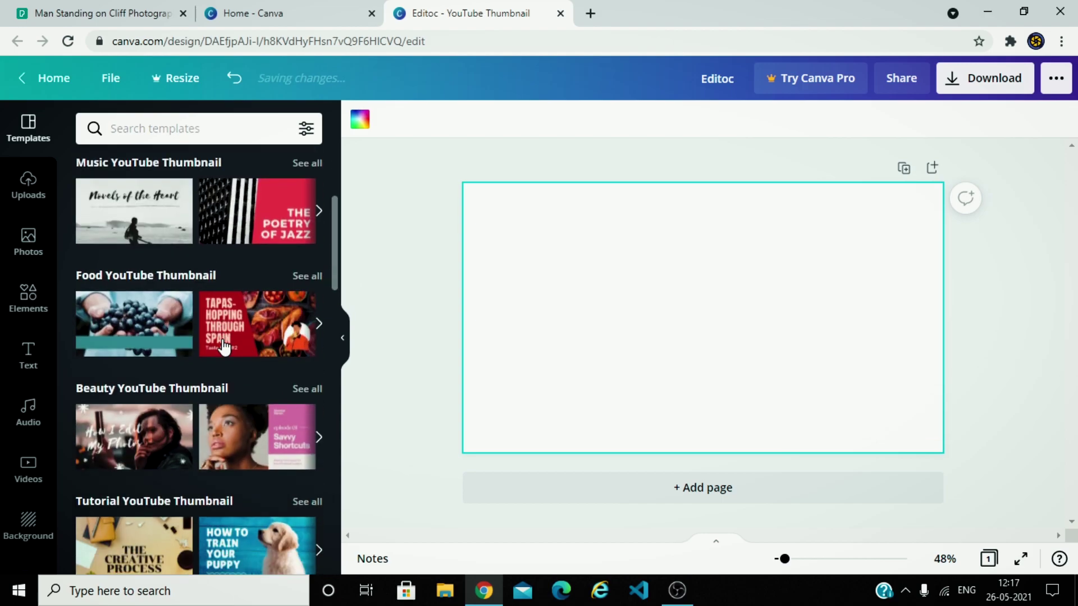
scroll(222, 343, down, 3)
scroll(196, 305, down, 2)
scroll(197, 299, down, 5)
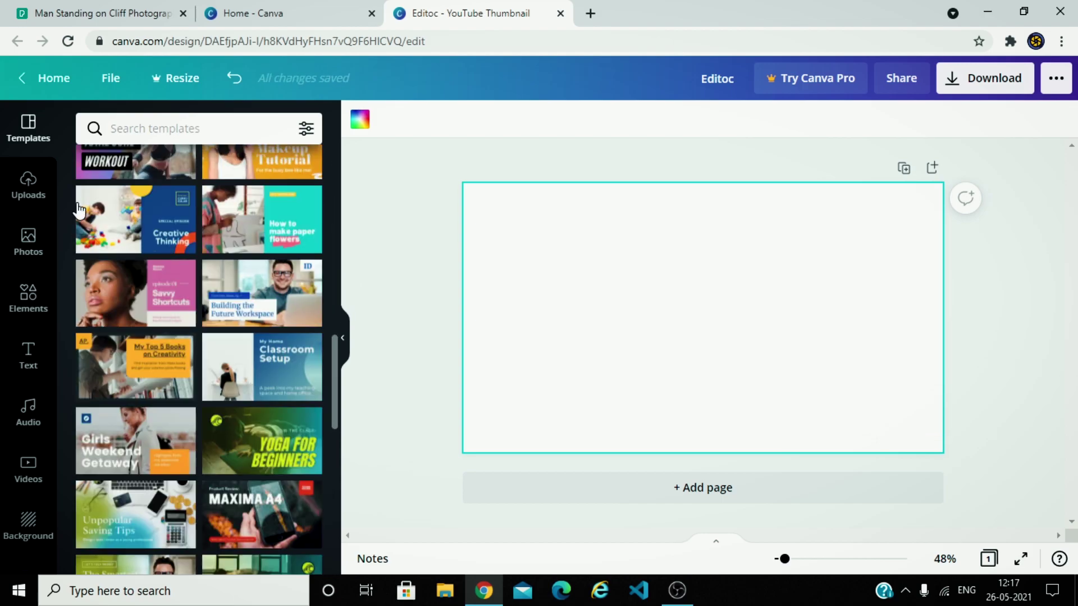
click(29, 185)
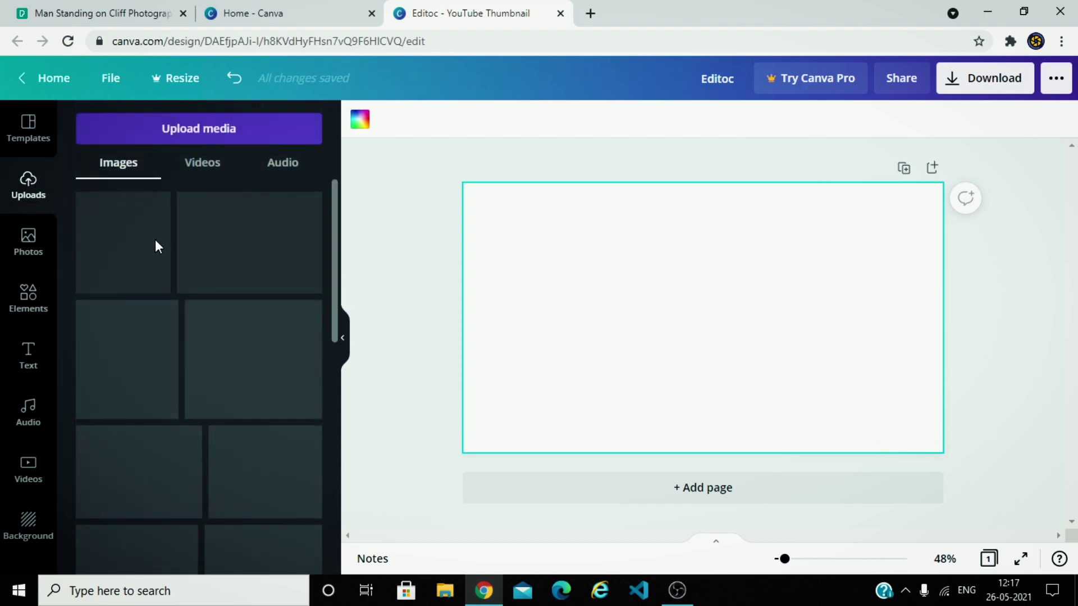
click(215, 130)
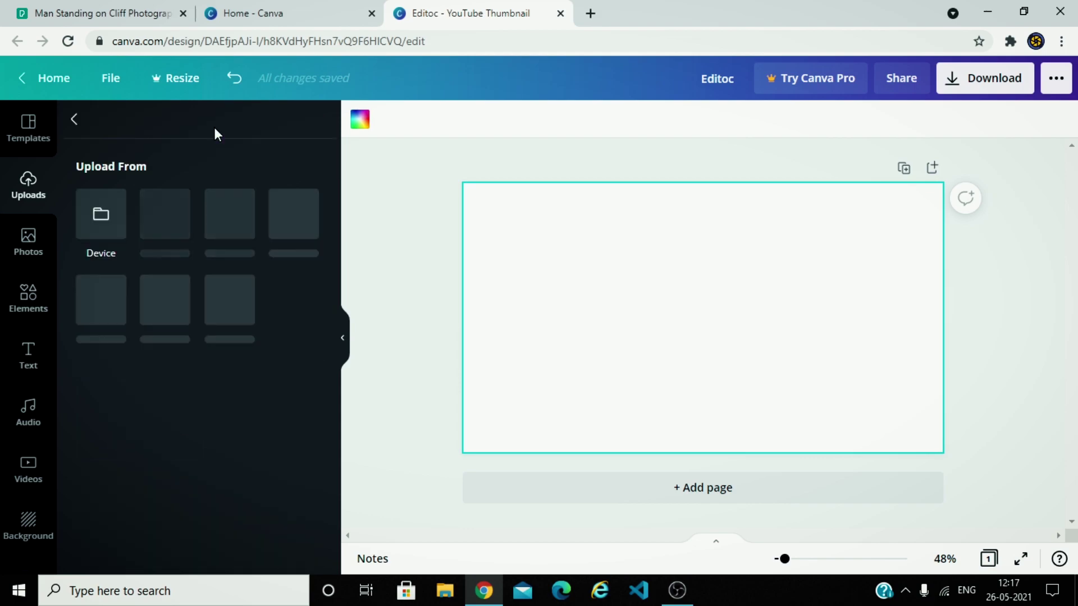
click(104, 218)
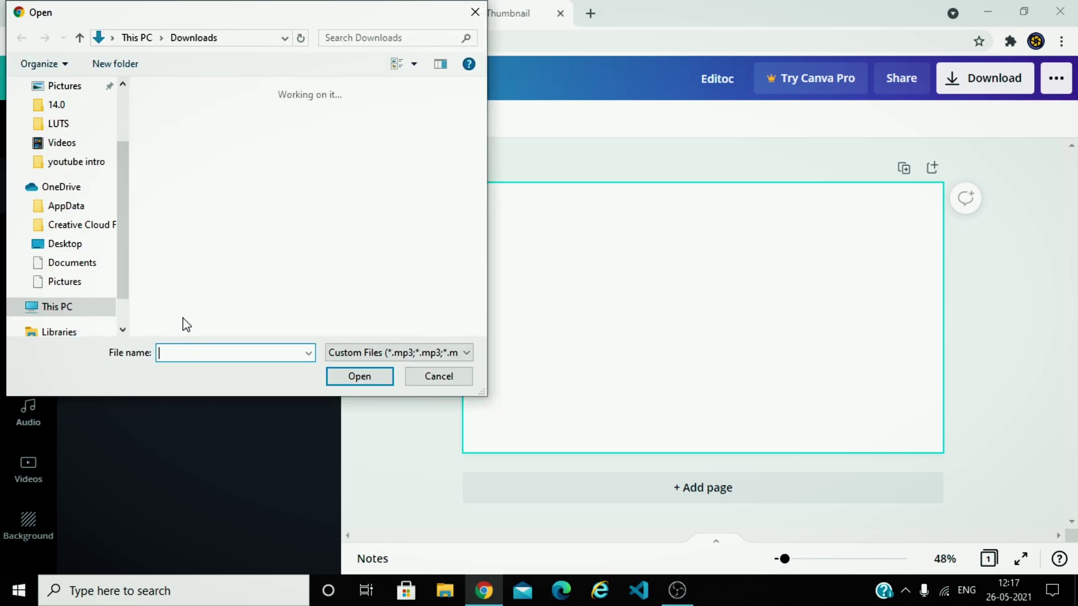
click(475, 13)
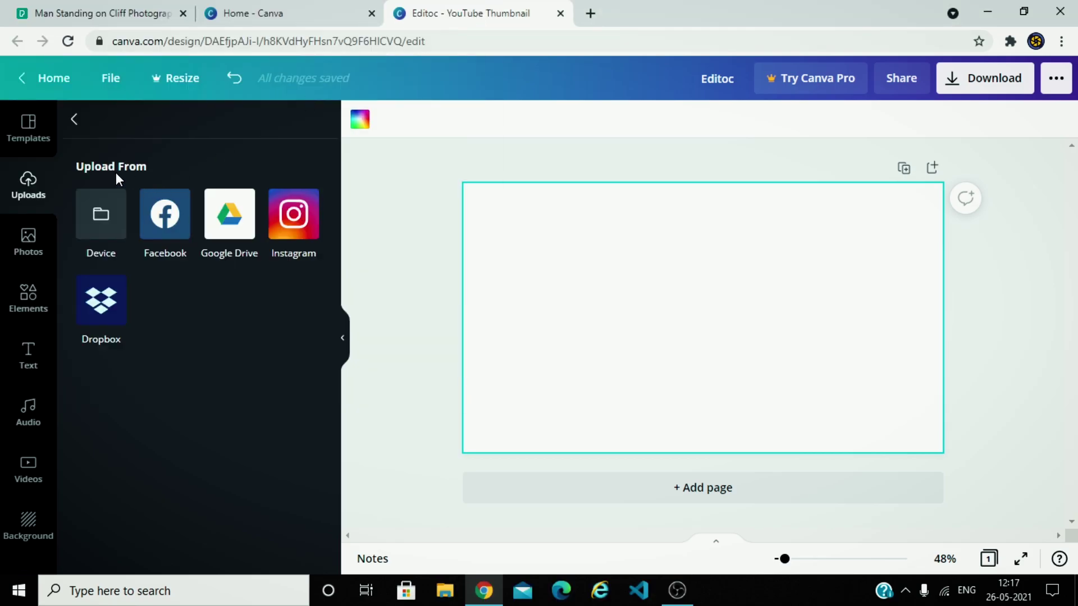
click(75, 123)
Place the dog-petting trending photo on the page and stretch it to fill the page.
click(31, 238)
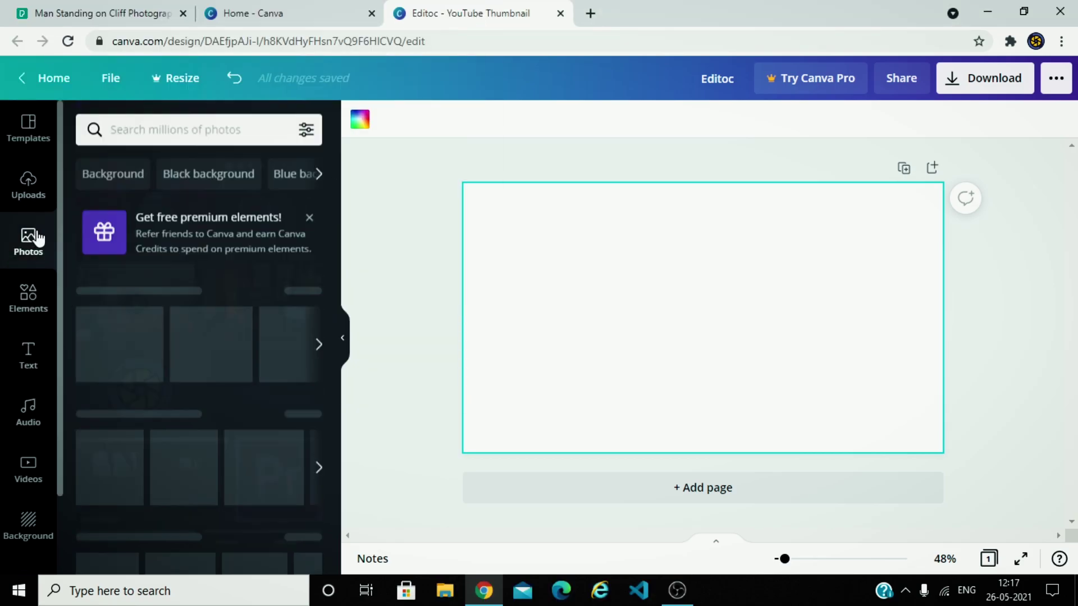
scroll(191, 345, down, 1)
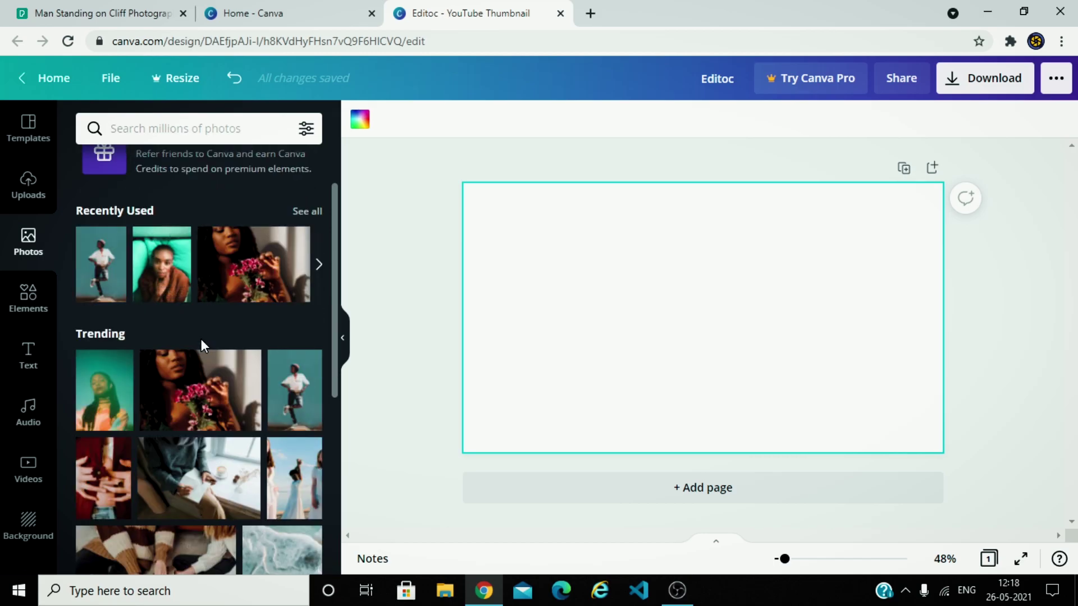
scroll(296, 356, down, 1)
drag(222, 457, 645, 309)
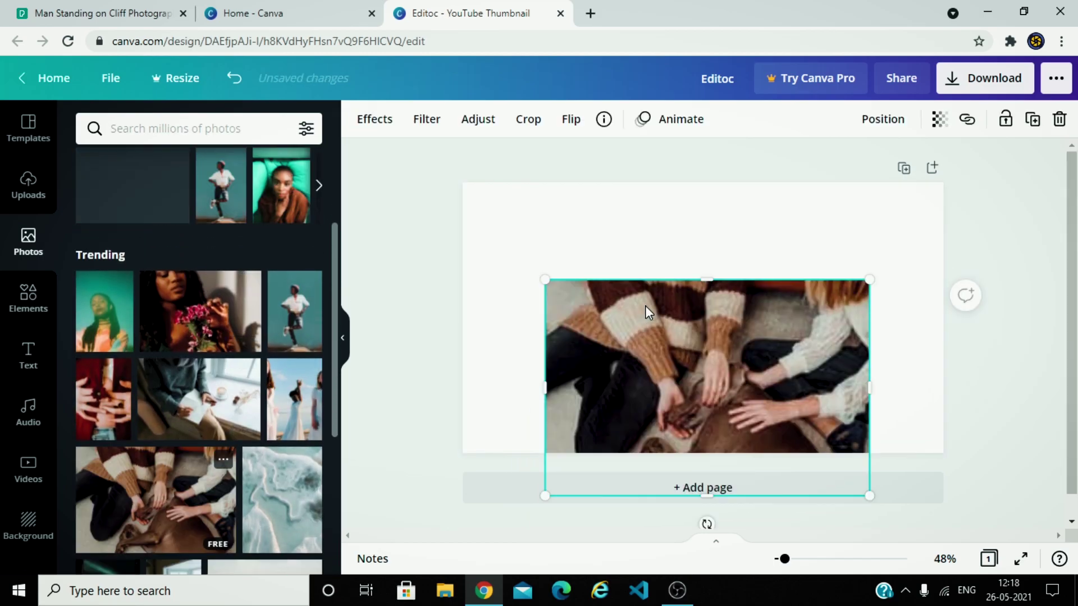
drag(719, 343, 717, 294)
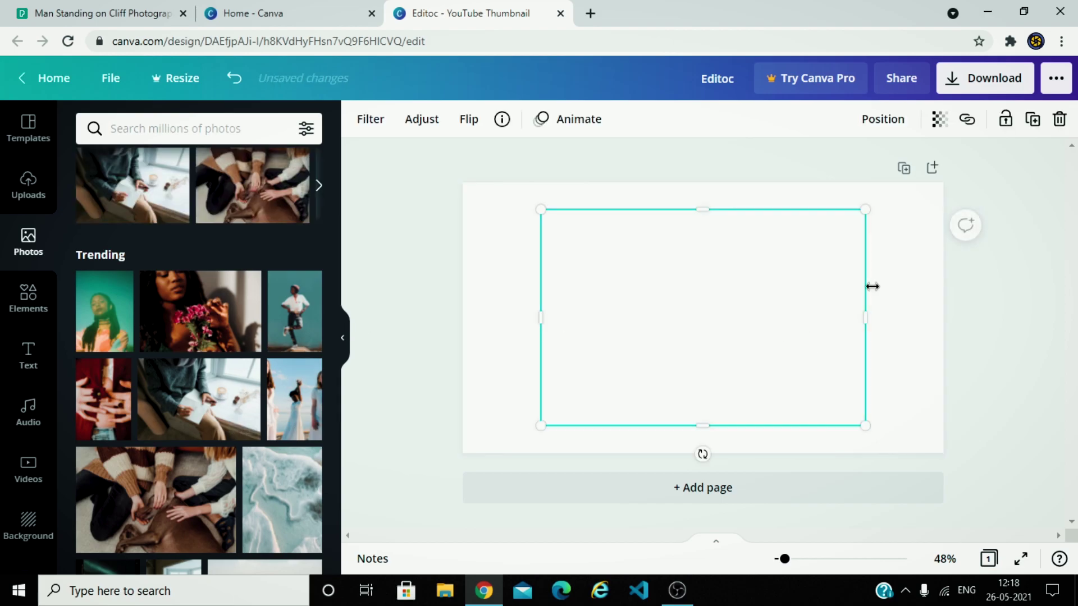
drag(703, 210, 703, 169)
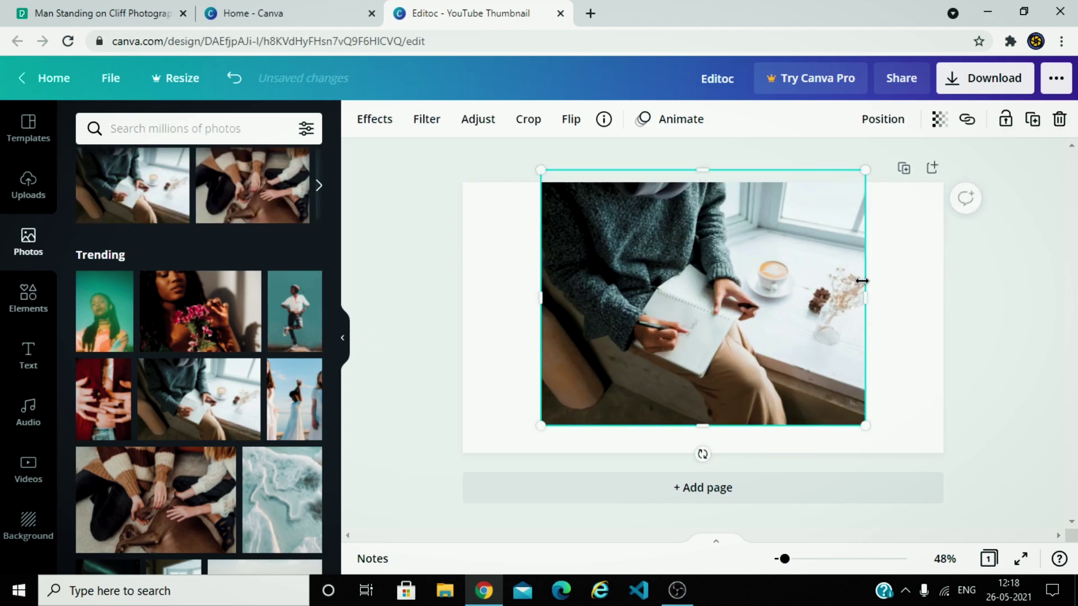
drag(866, 318, 967, 318)
drag(541, 298, 426, 297)
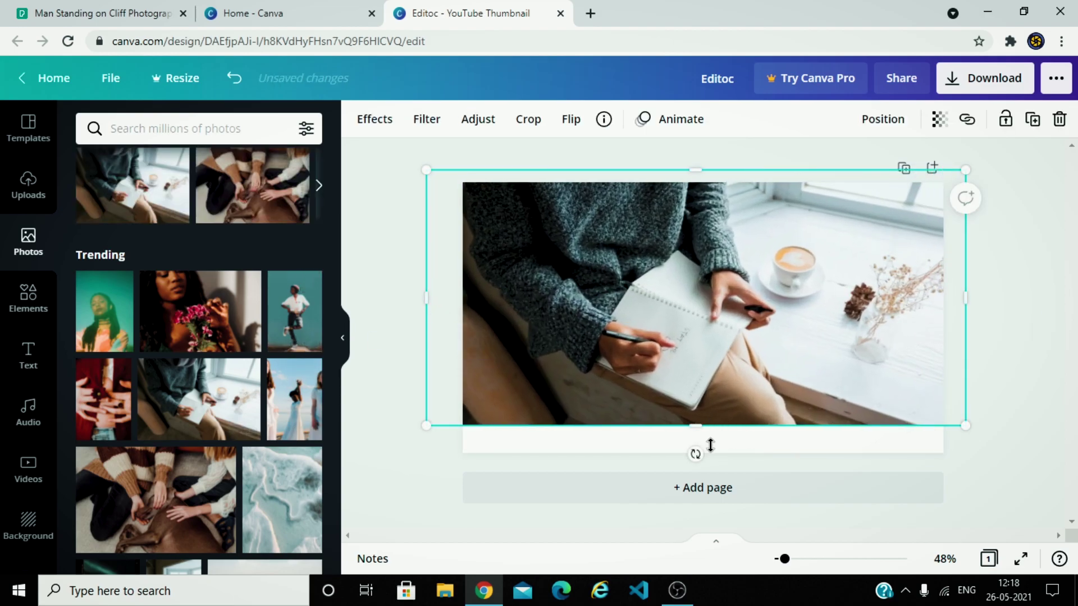
drag(696, 428, 696, 463)
Delete the trial photo and add a grey square from Elements to the page centre.
key(Delete)
click(42, 296)
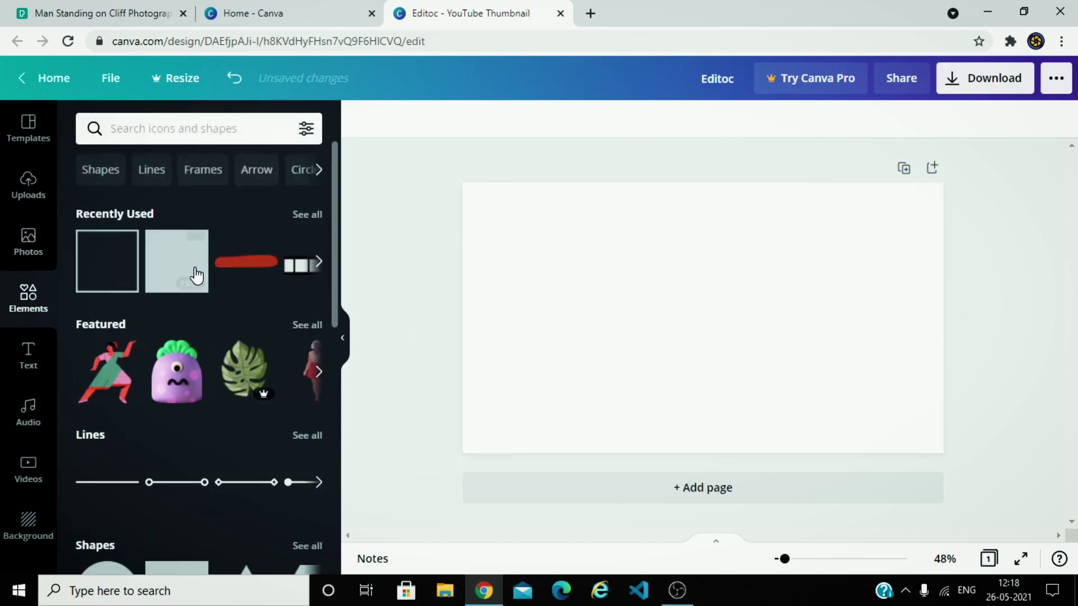
drag(512, 273, 711, 324)
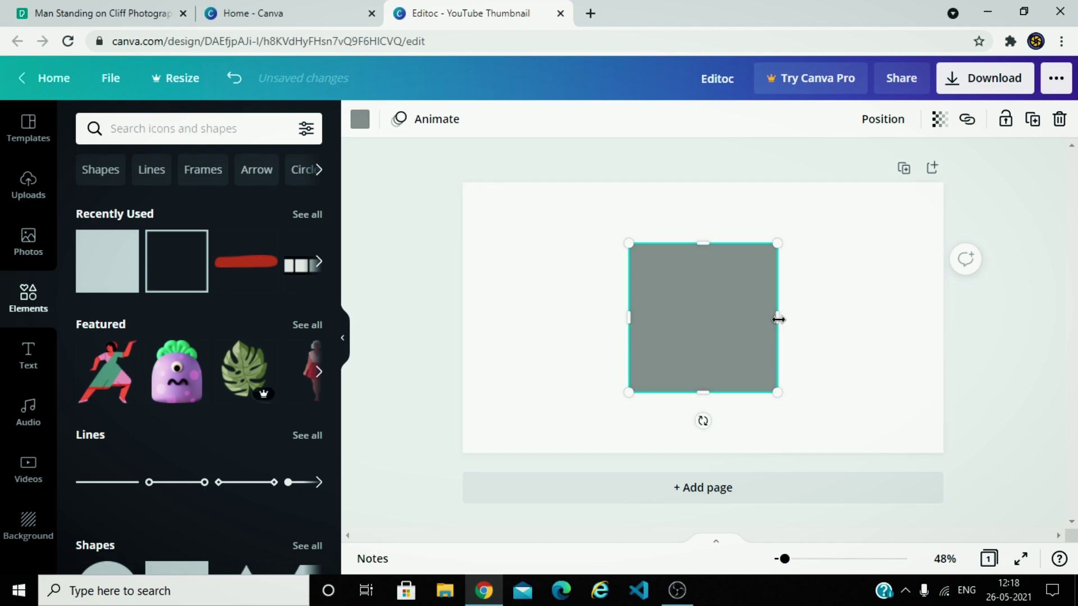
Widen then delete the grey square, browse Templates and Uploads, and switch to the Pexels tab.
drag(778, 319, 792, 318)
key(Delete)
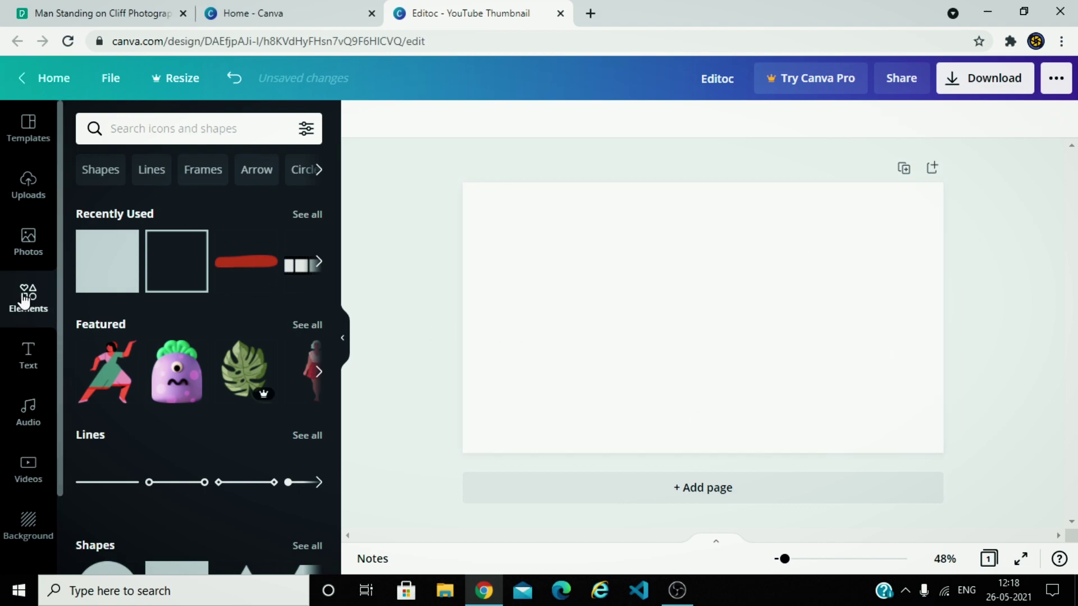
click(34, 131)
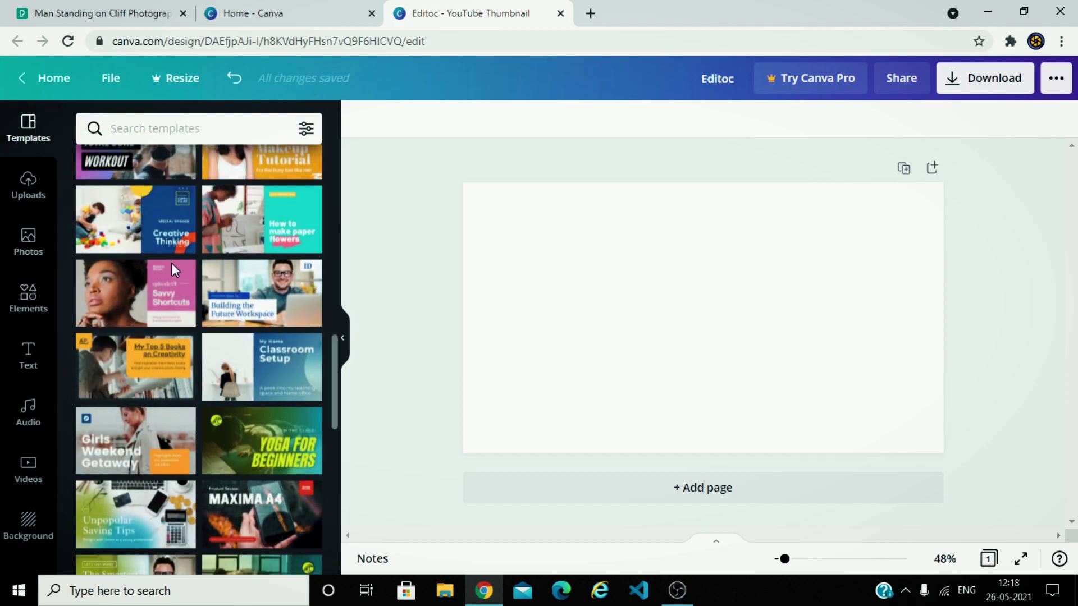
scroll(141, 247, up, 5)
click(43, 197)
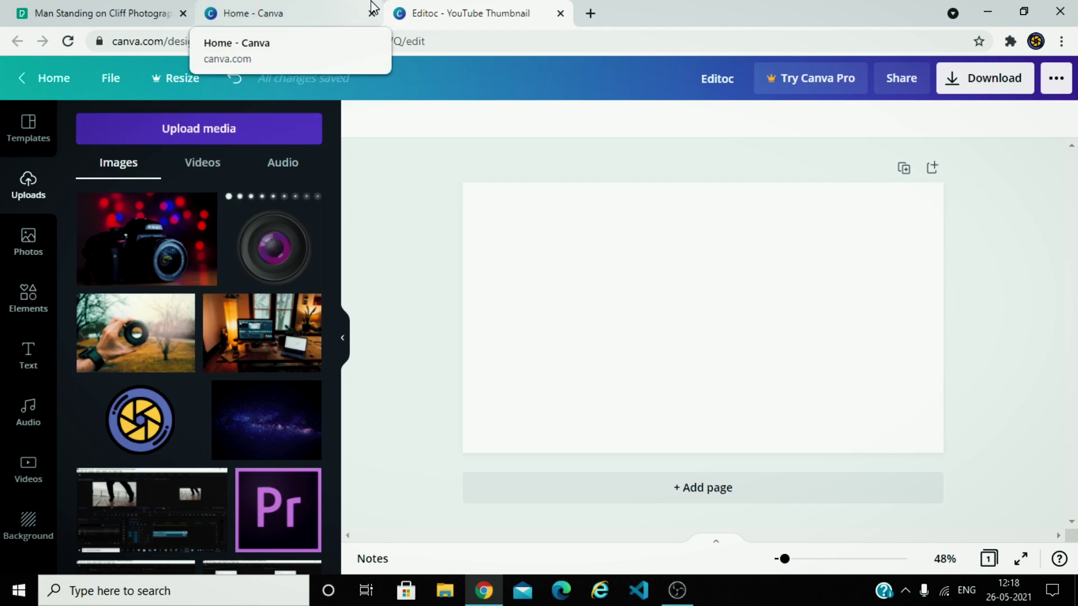
click(124, 11)
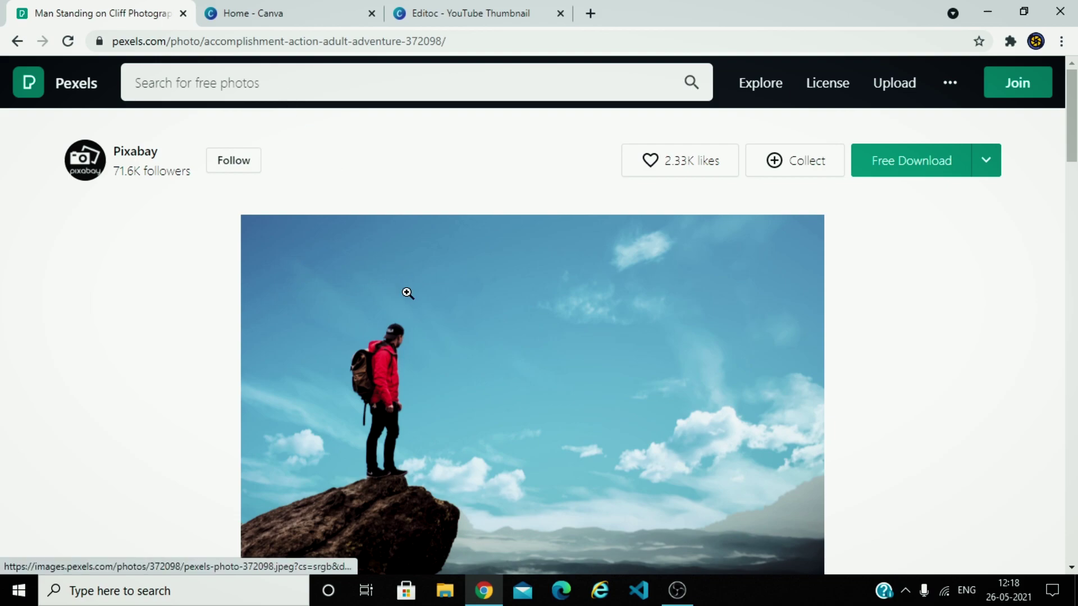
Scroll the Pexels cliff photo page and view the photo's details and licence.
scroll(408, 297, down, 4)
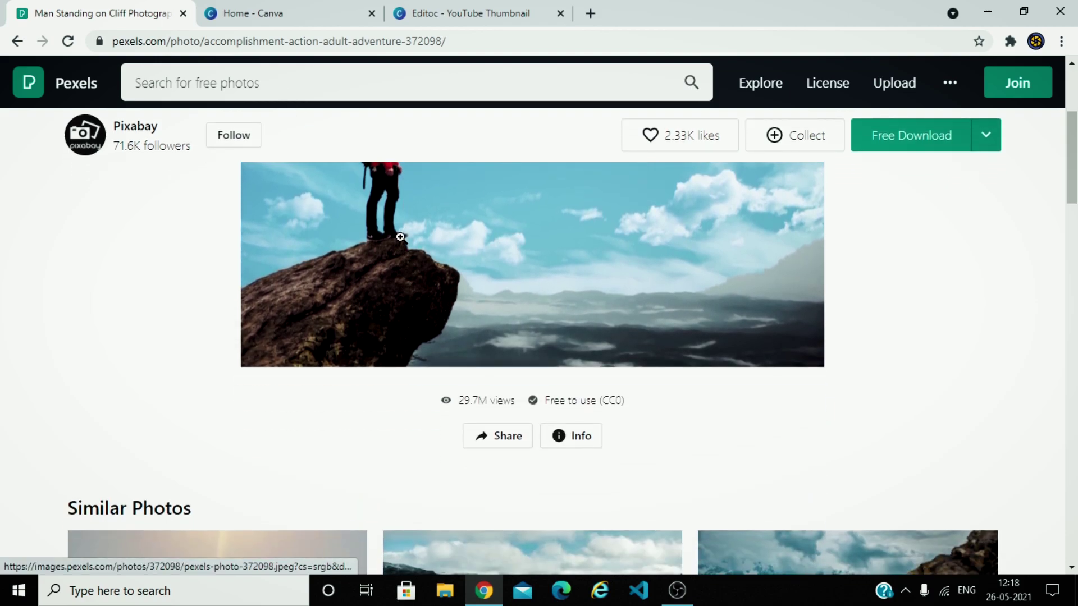
scroll(397, 269, up, 3)
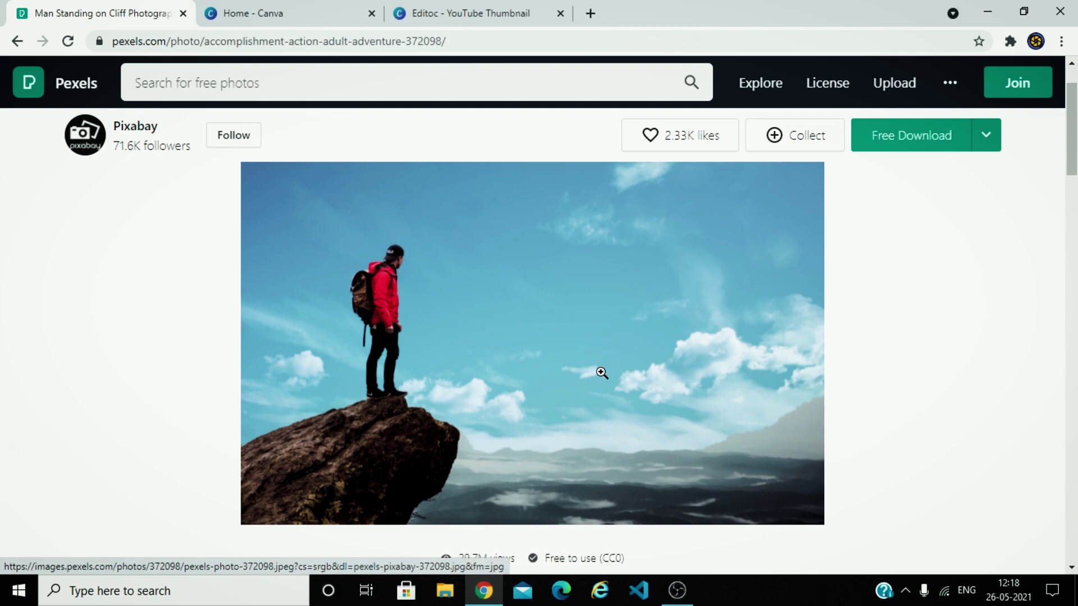
scroll(602, 373, down, 1)
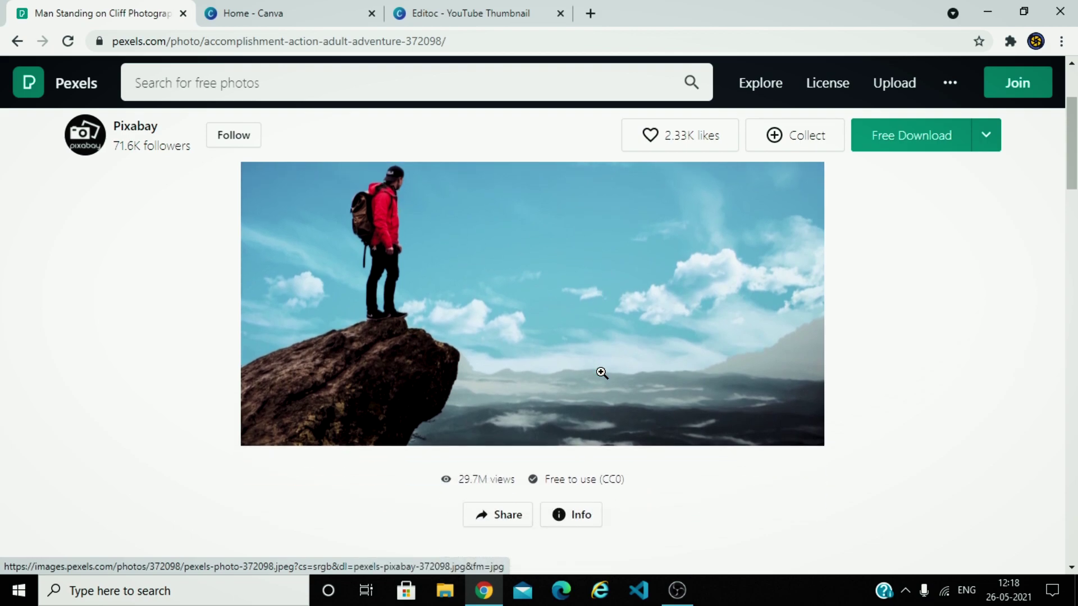
click(578, 516)
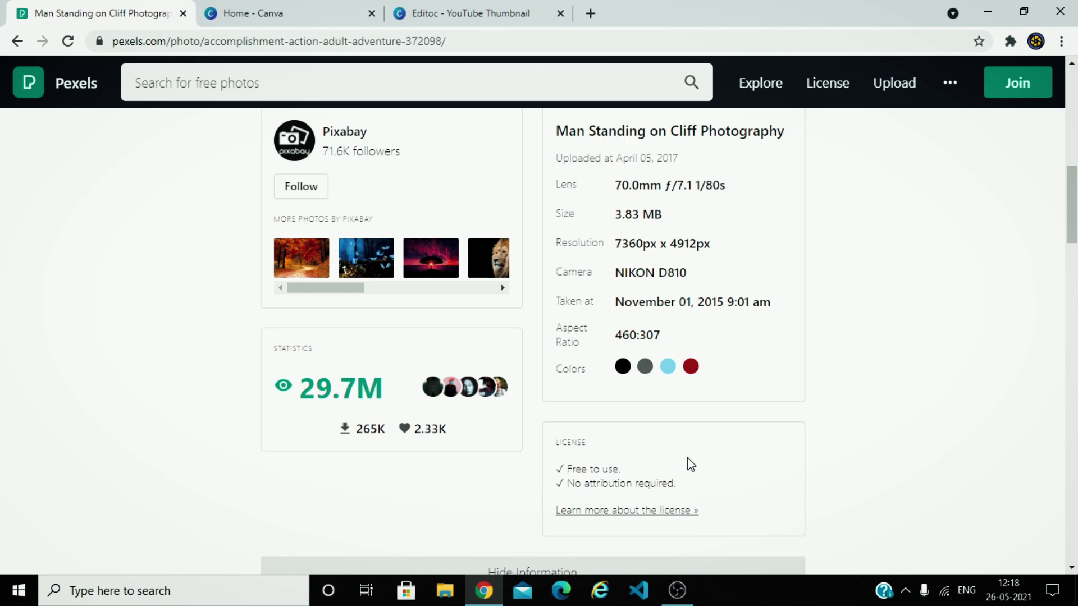
scroll(690, 465, up, 8)
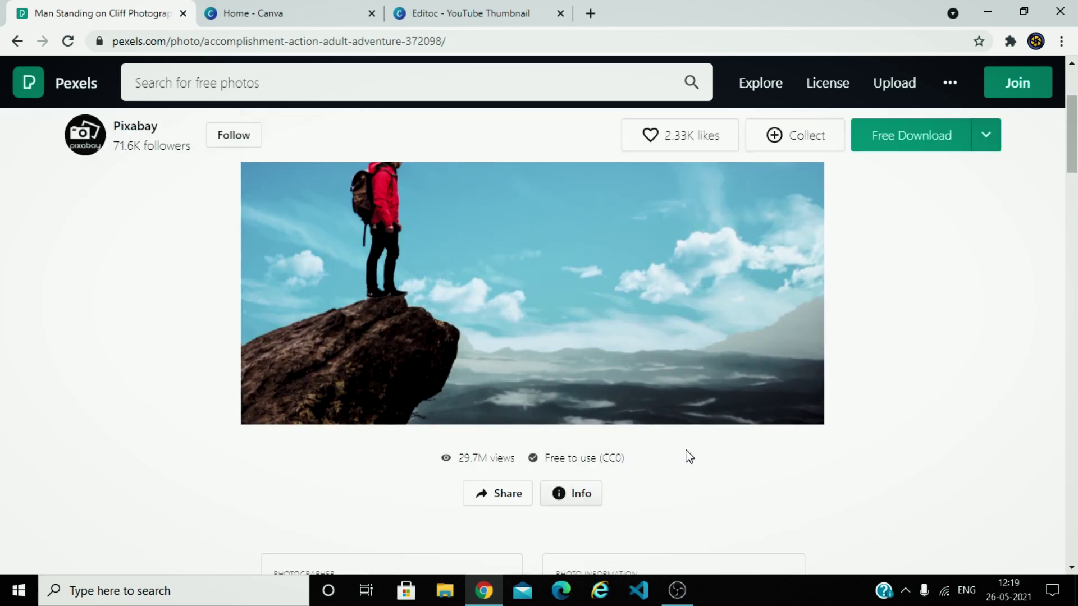
scroll(689, 447, up, 3)
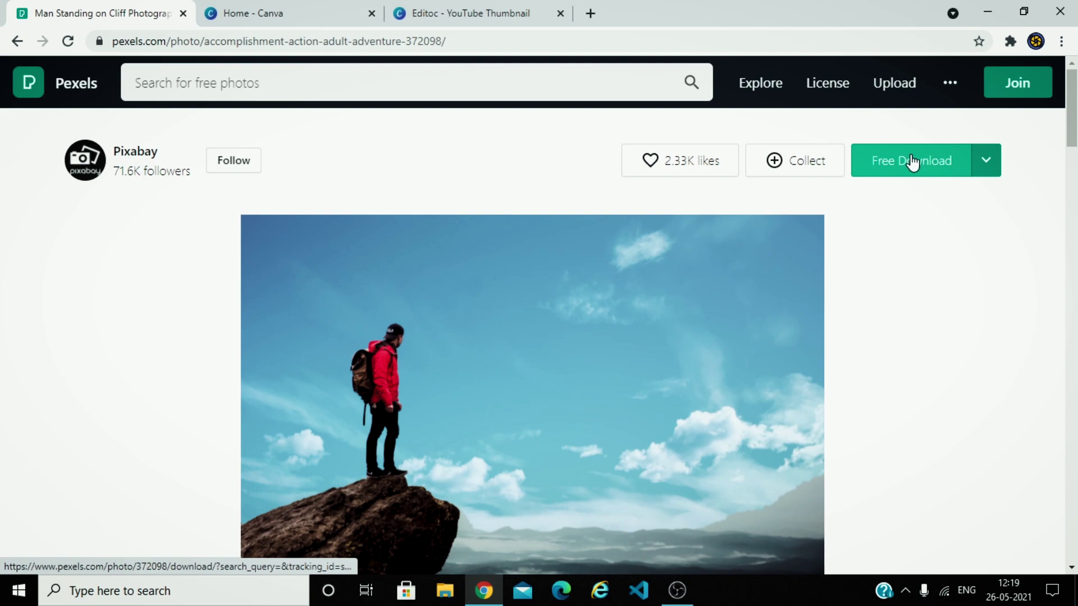
Download the cliff photo at Medium size, dismiss the iStock popup, and return to Canva.
click(1000, 167)
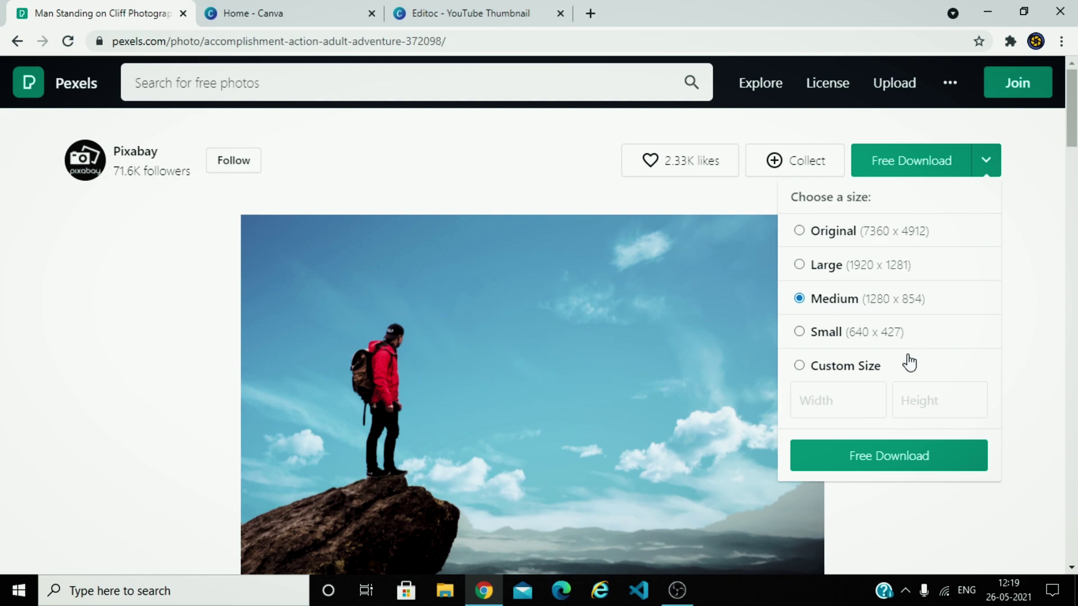
click(878, 462)
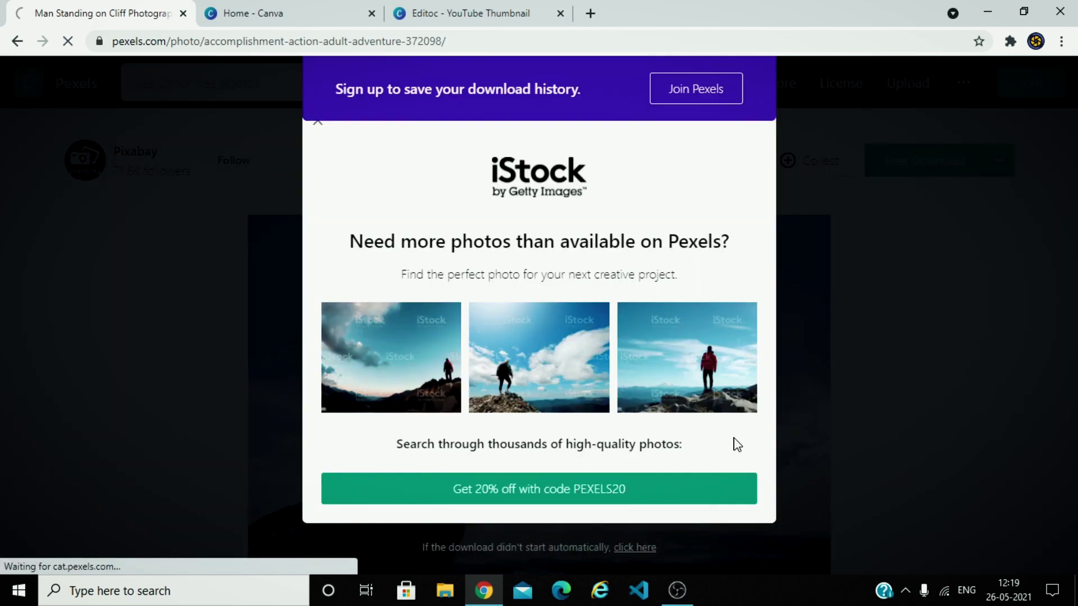
click(312, 127)
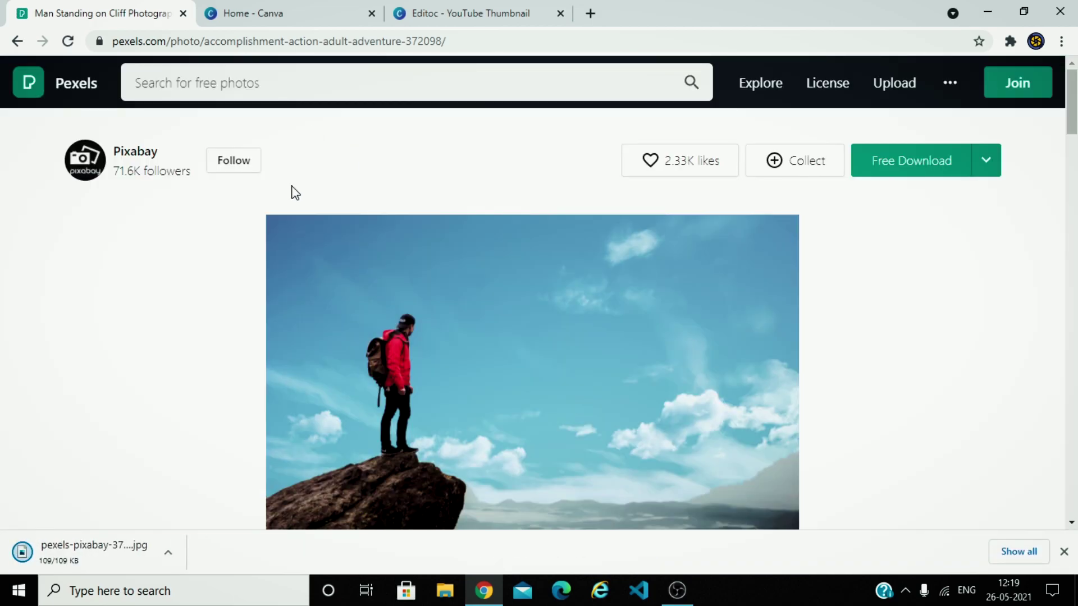
click(427, 13)
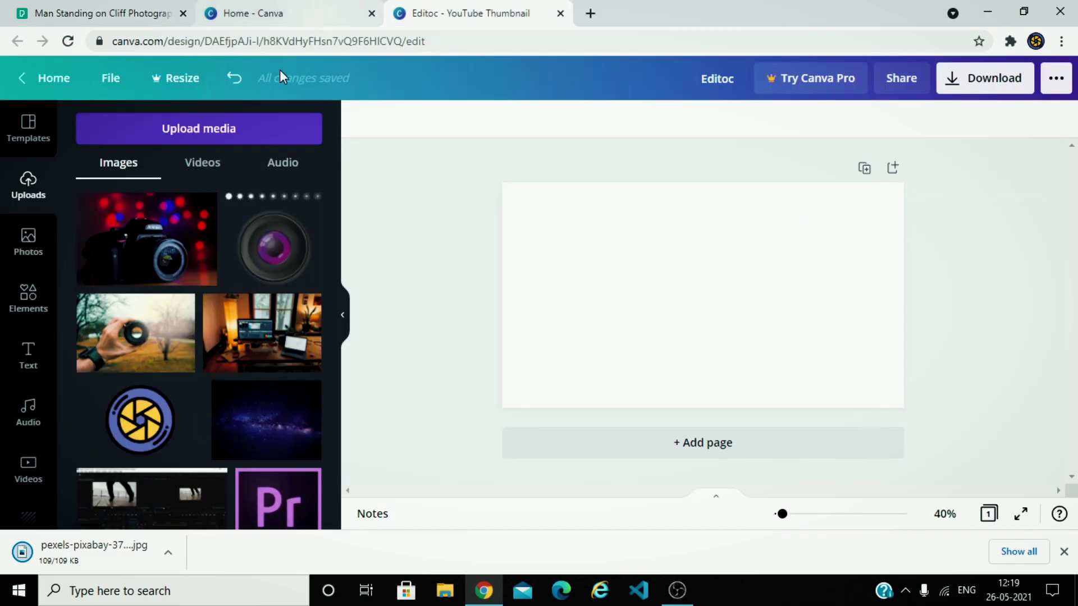
Upload pexels-pixabay-372098.jpg from the computer and retry the failed upload.
click(183, 139)
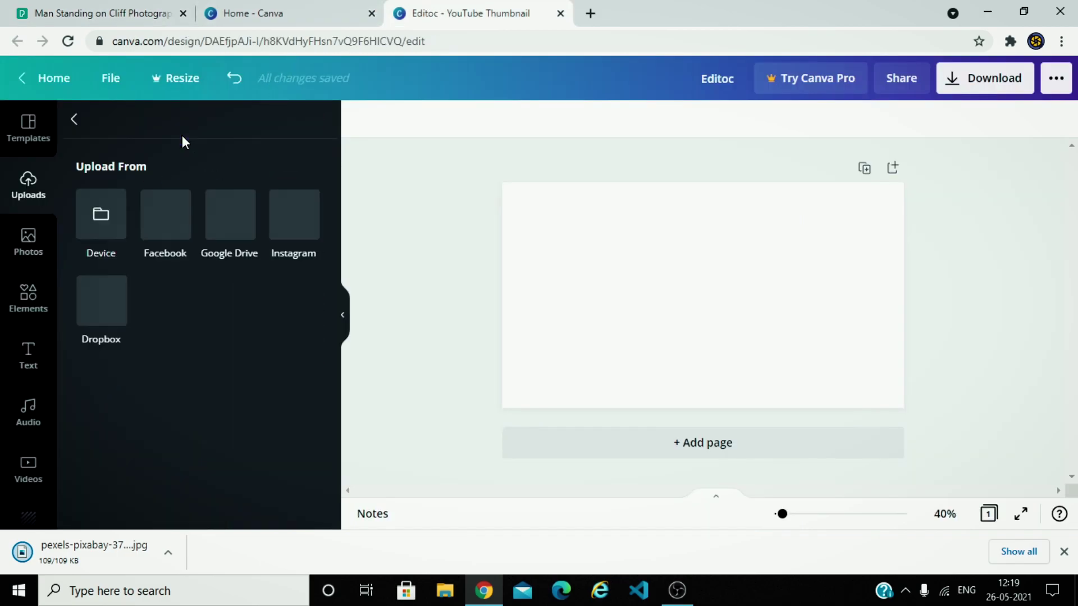
click(115, 222)
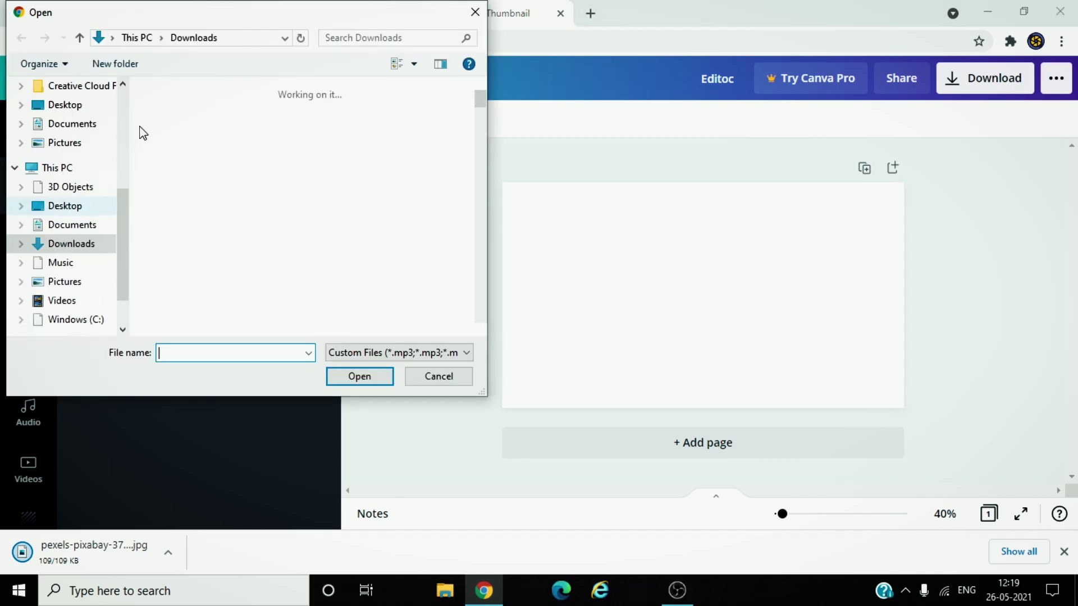
click(205, 132)
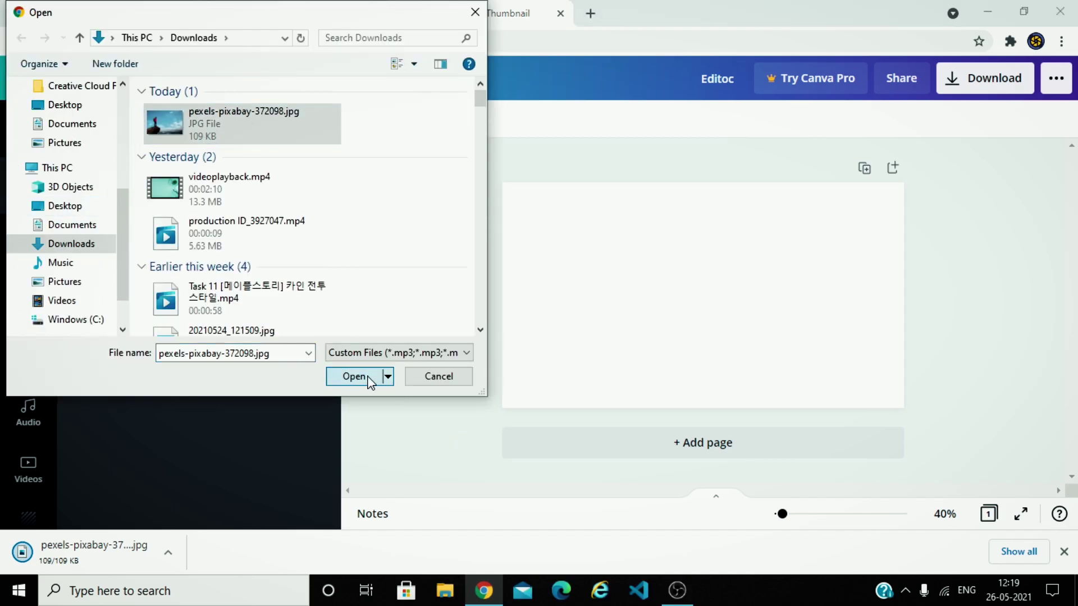
click(369, 378)
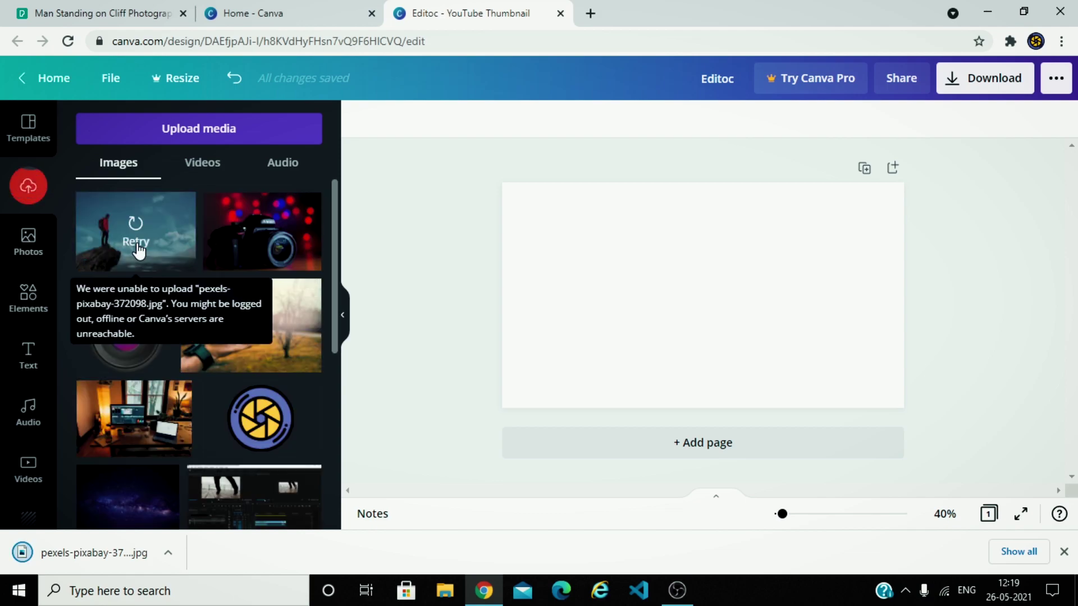
click(136, 241)
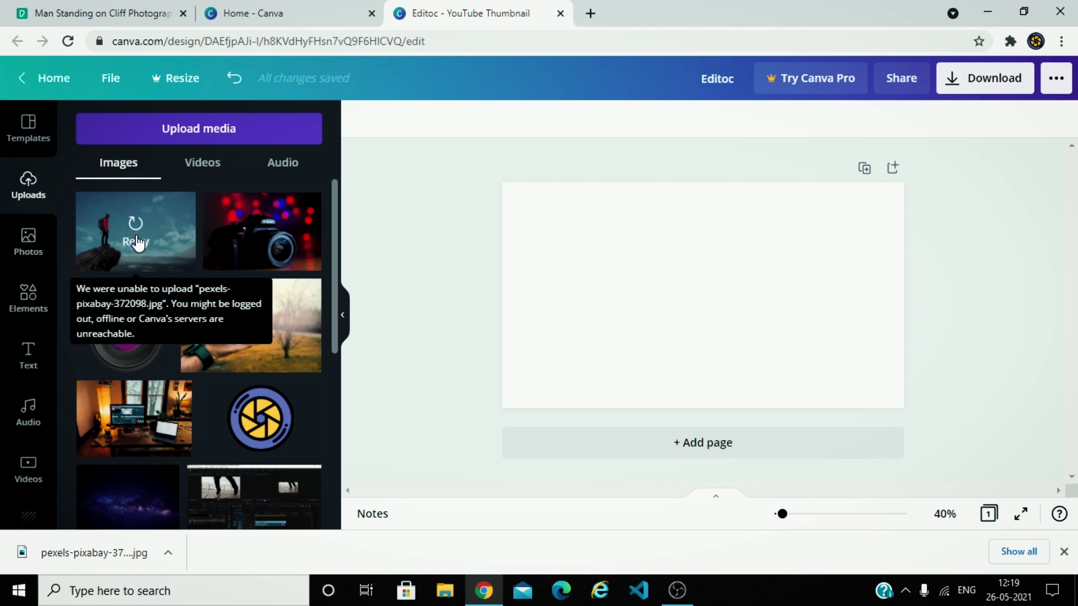
Re-upload pexels-pixabay-372098.jpg from the computer and place it on the thumbnail page.
click(138, 243)
click(109, 217)
click(205, 109)
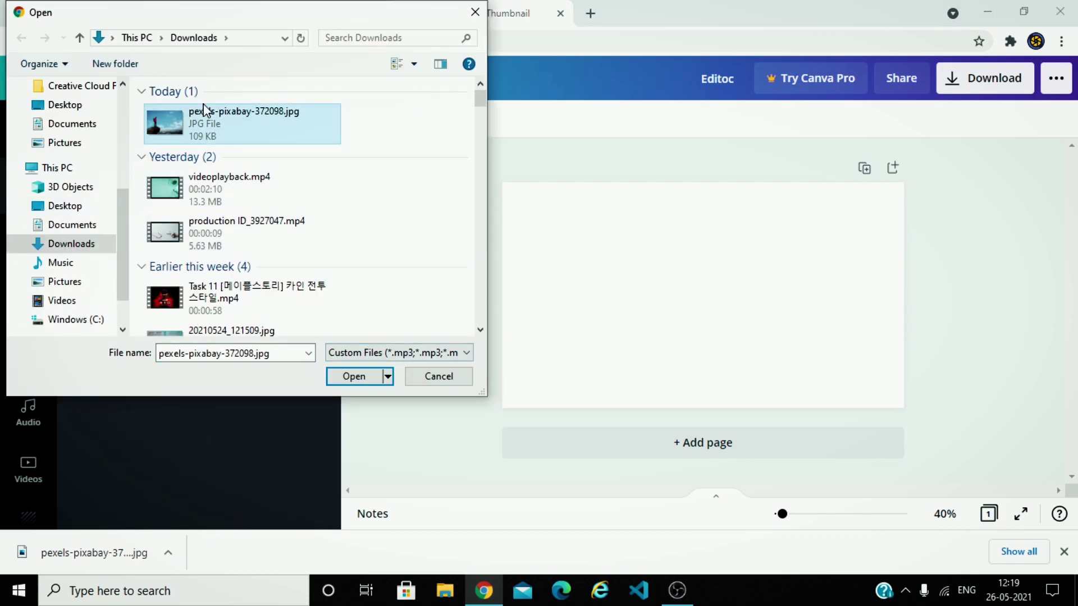
click(354, 377)
right_click(290, 229)
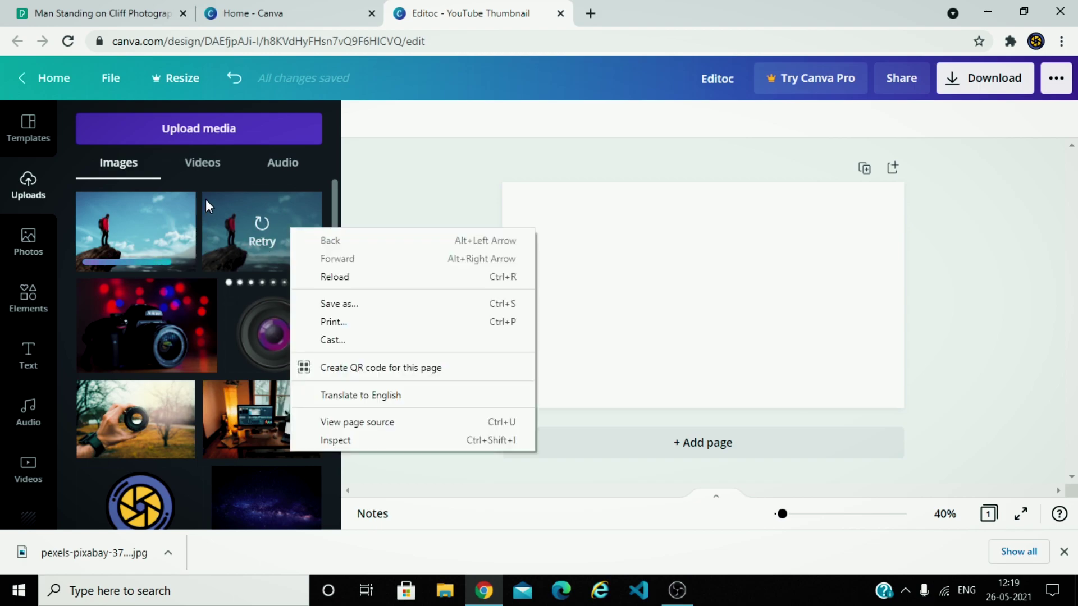
click(149, 226)
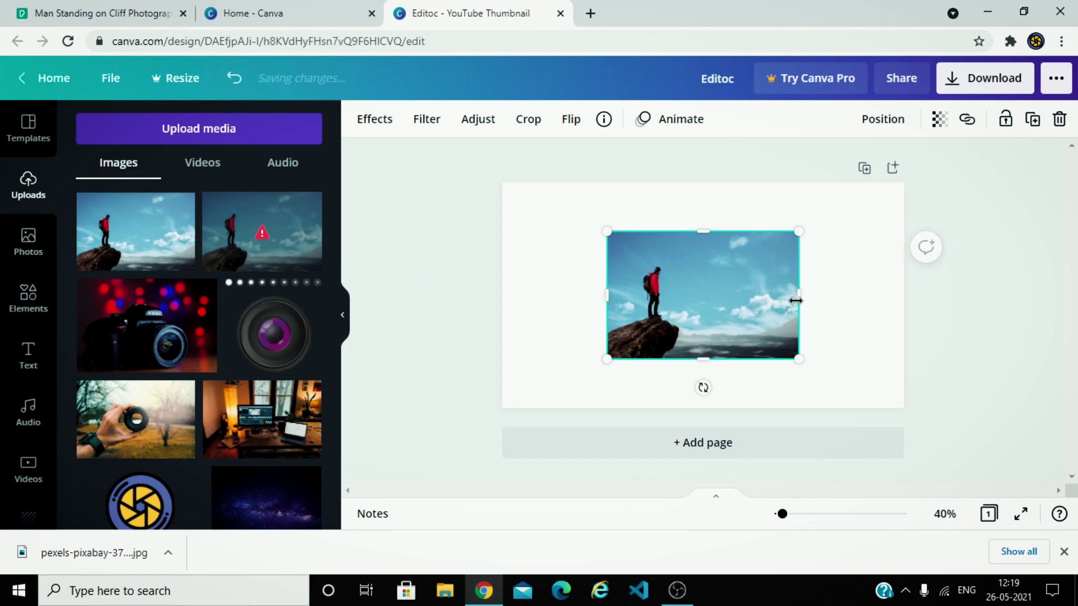
Enlarge the cliff photo and move it toward the page's top-left corner.
drag(819, 377, 881, 414)
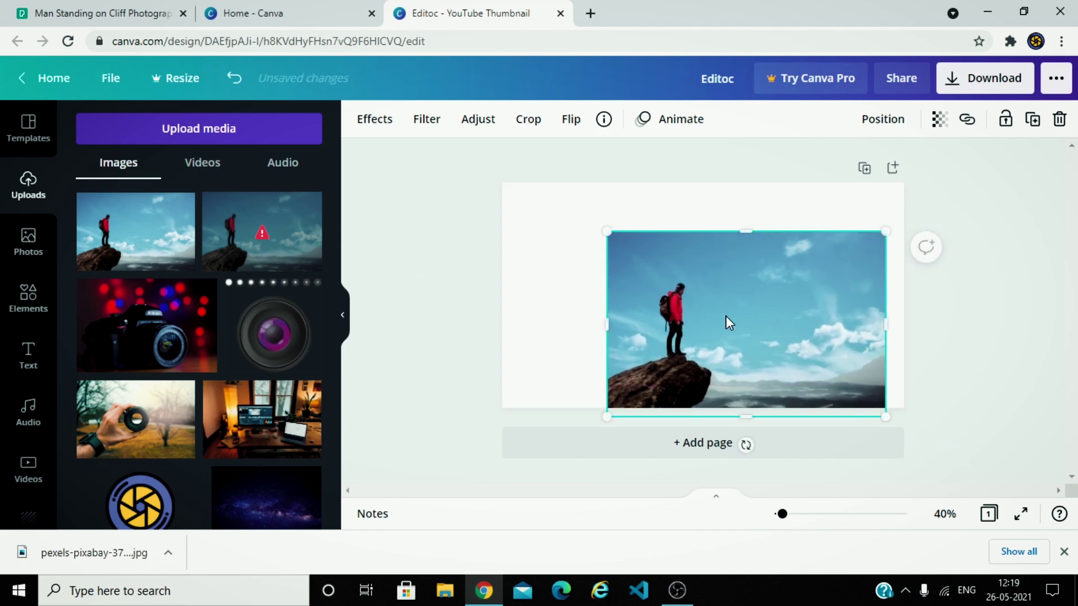
mouse_move(728, 320)
mouse_down()
mouse_move(600, 265)
mouse_move(640, 288)
mouse_up()
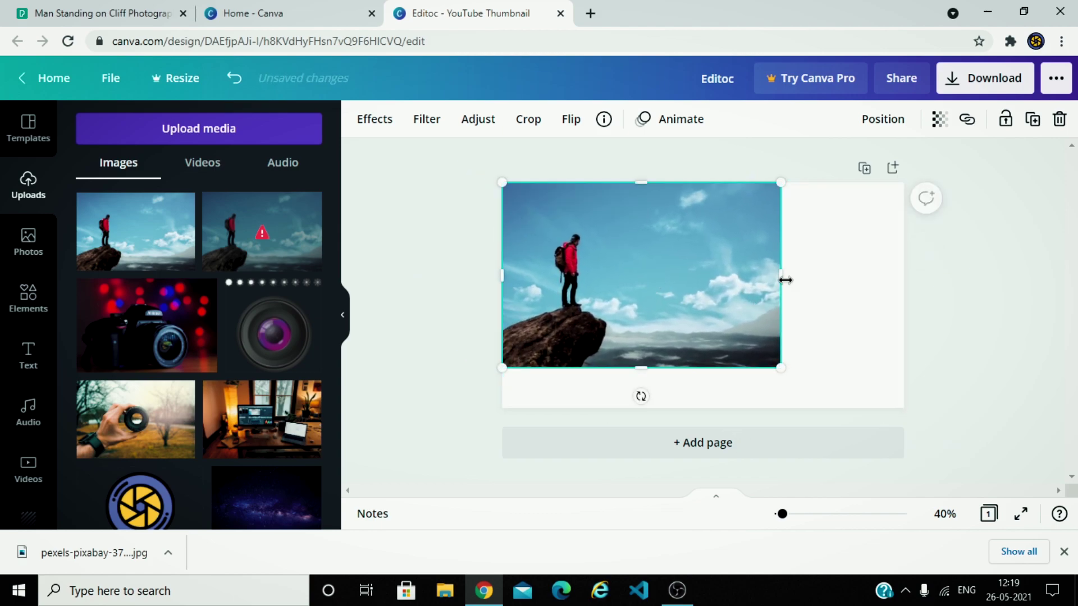
drag(770, 279, 907, 279)
drag(910, 365, 936, 456)
mouse_move(777, 320)
mouse_down()
mouse_move(752, 316)
mouse_move(777, 316)
mouse_up()
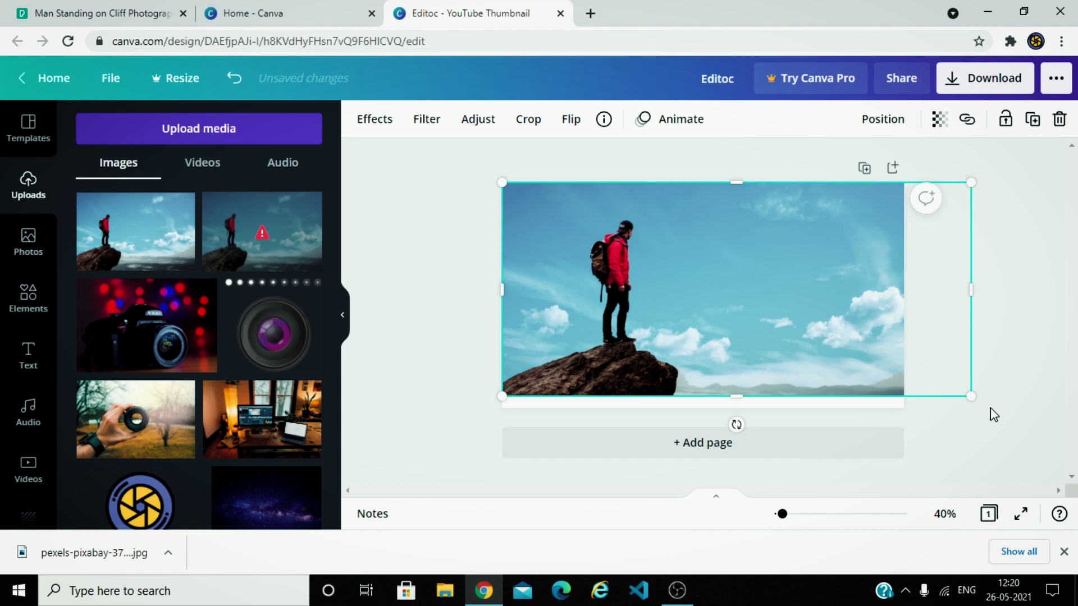
Stretch the photo to cover the page height and extend it to the left edge.
drag(971, 397, 997, 408)
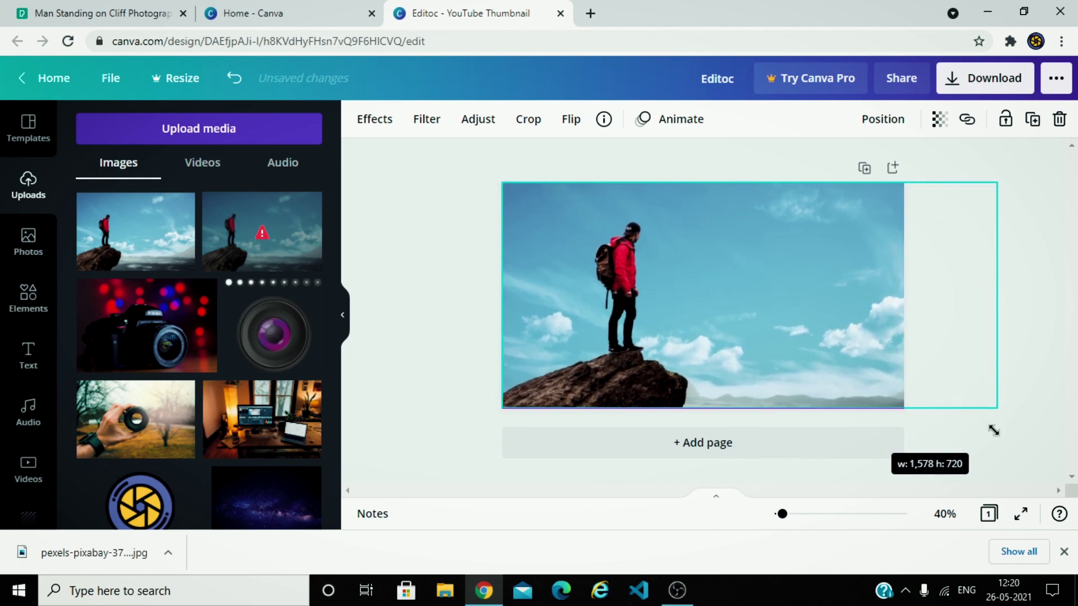
drag(894, 370, 853, 361)
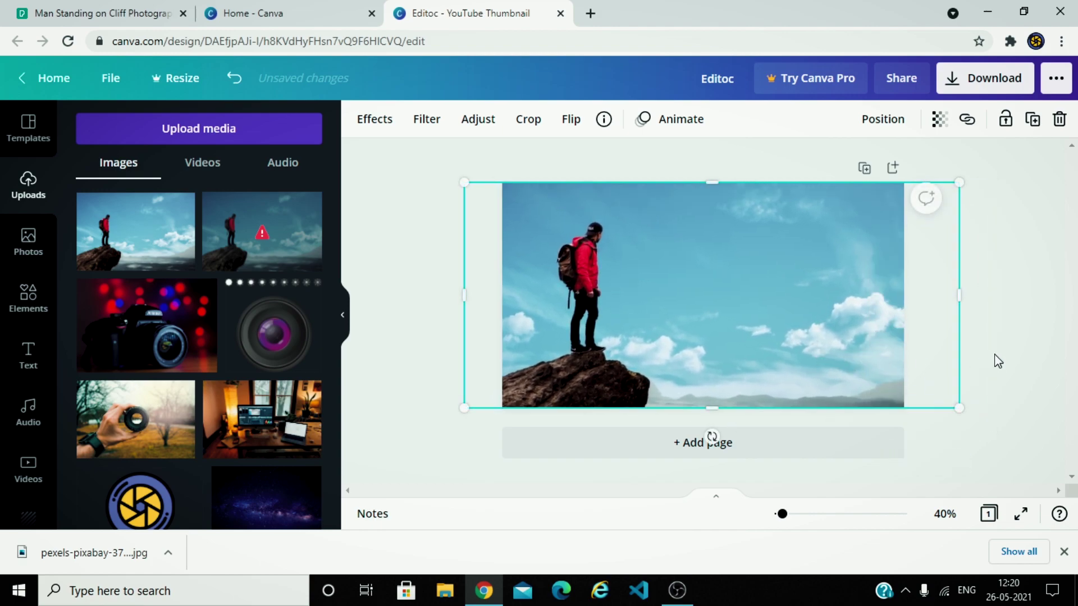
drag(962, 298, 911, 299)
drag(465, 296, 502, 296)
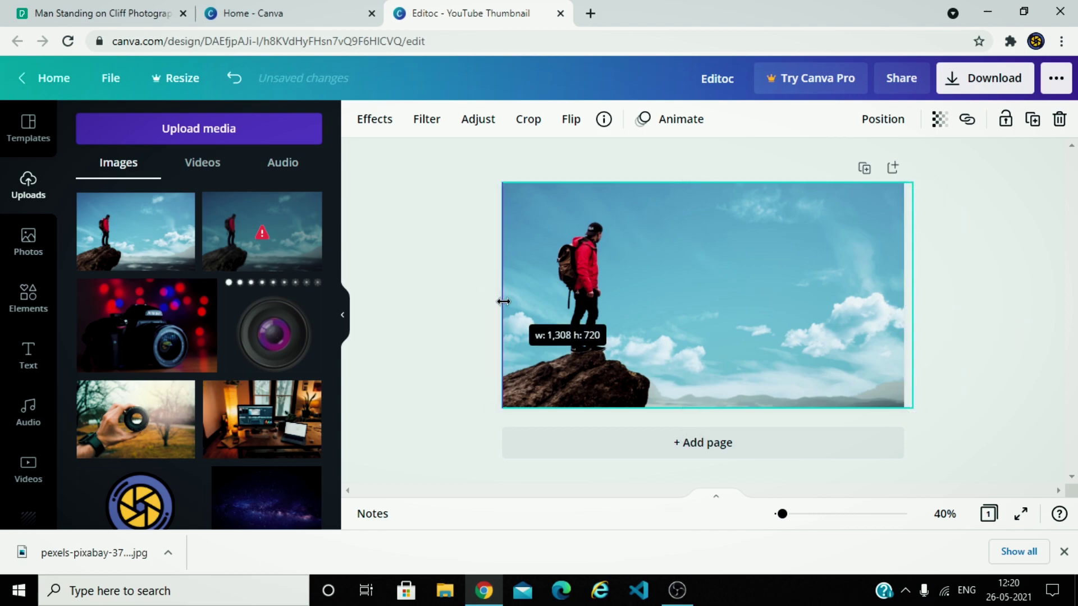
drag(676, 323, 686, 316)
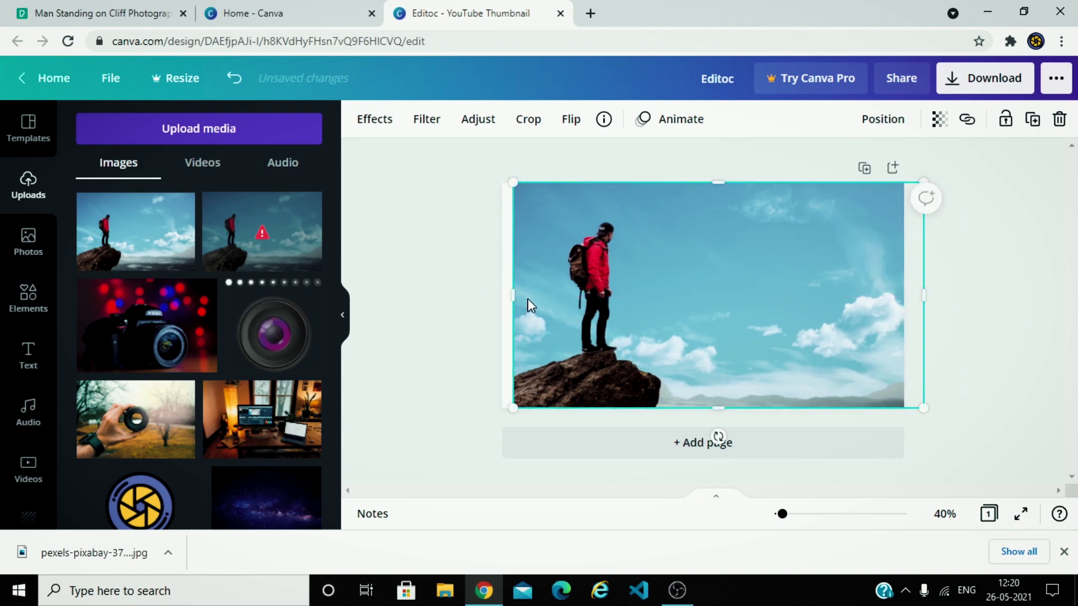
drag(501, 294, 603, 311)
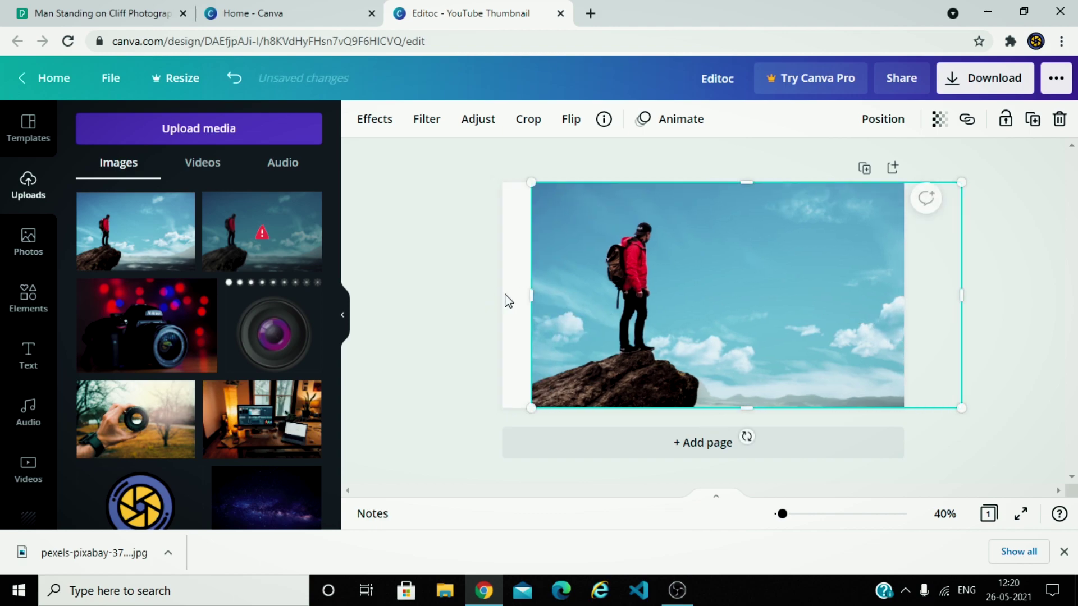
drag(520, 302, 501, 302)
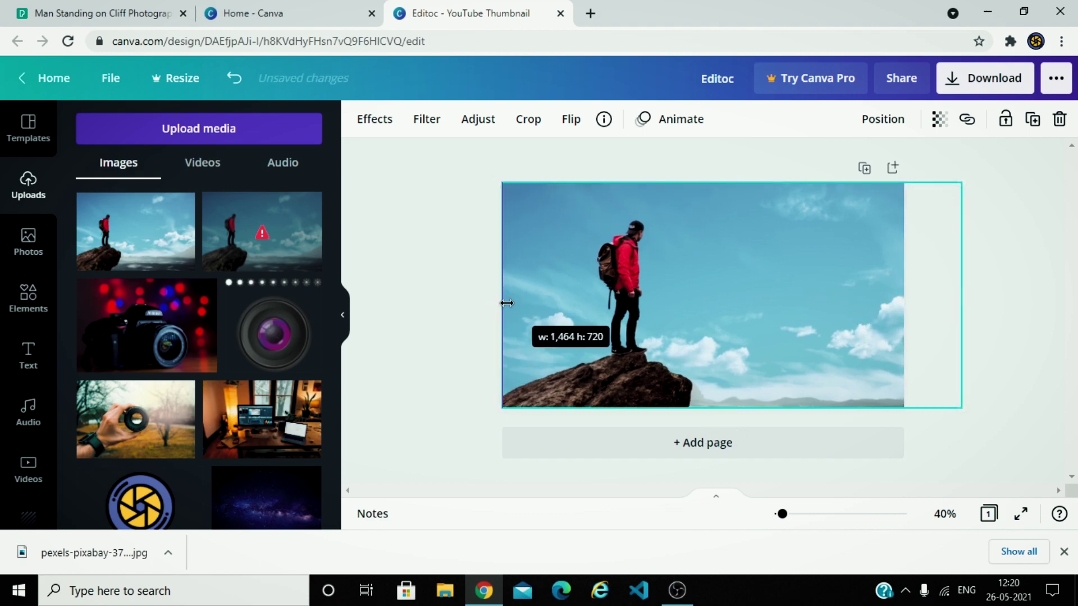
click(1017, 304)
Crop the photo and shift it down inside its frame.
double_click(824, 302)
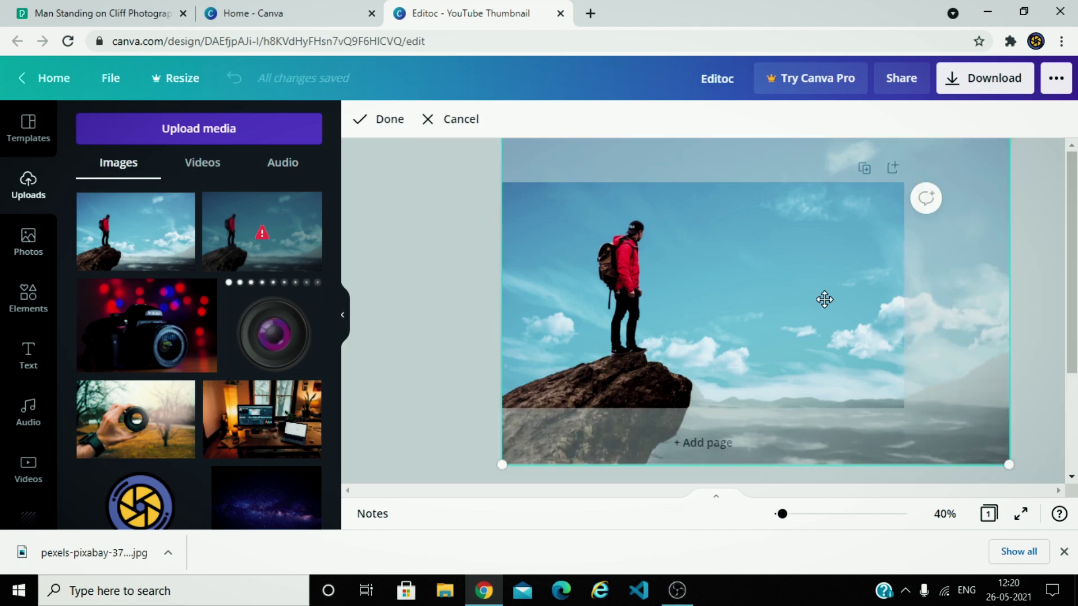
double_click(707, 299)
click(362, 118)
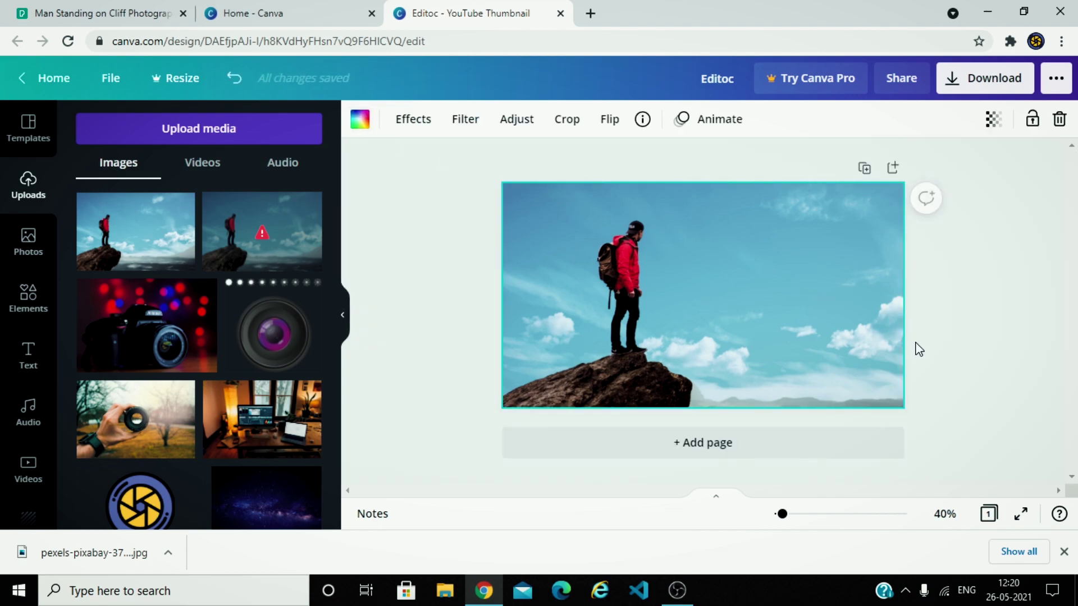
double_click(674, 266)
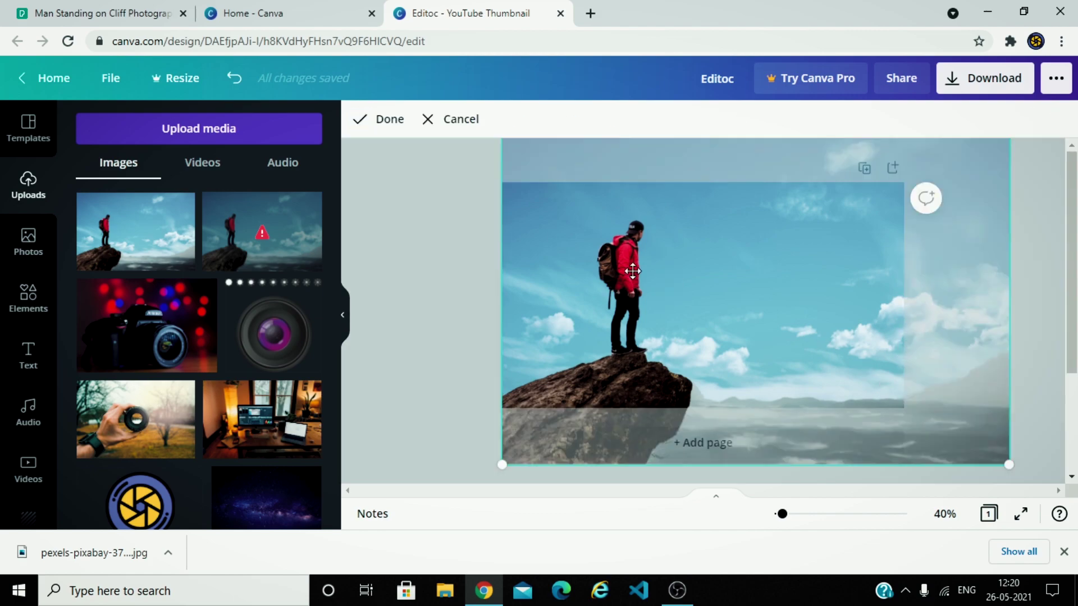
drag(804, 313, 796, 341)
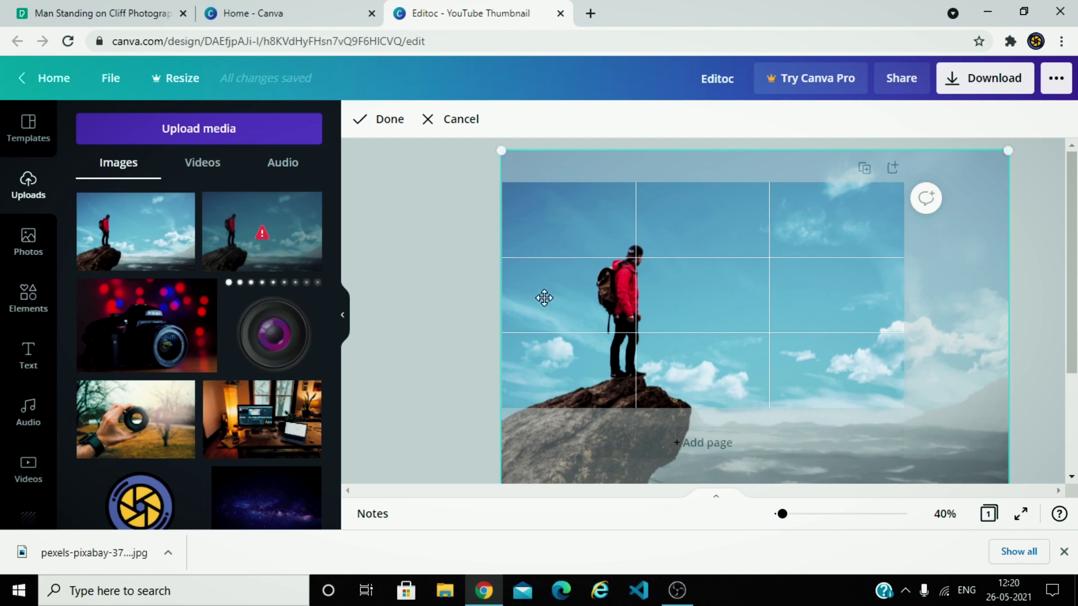
drag(701, 303, 702, 319)
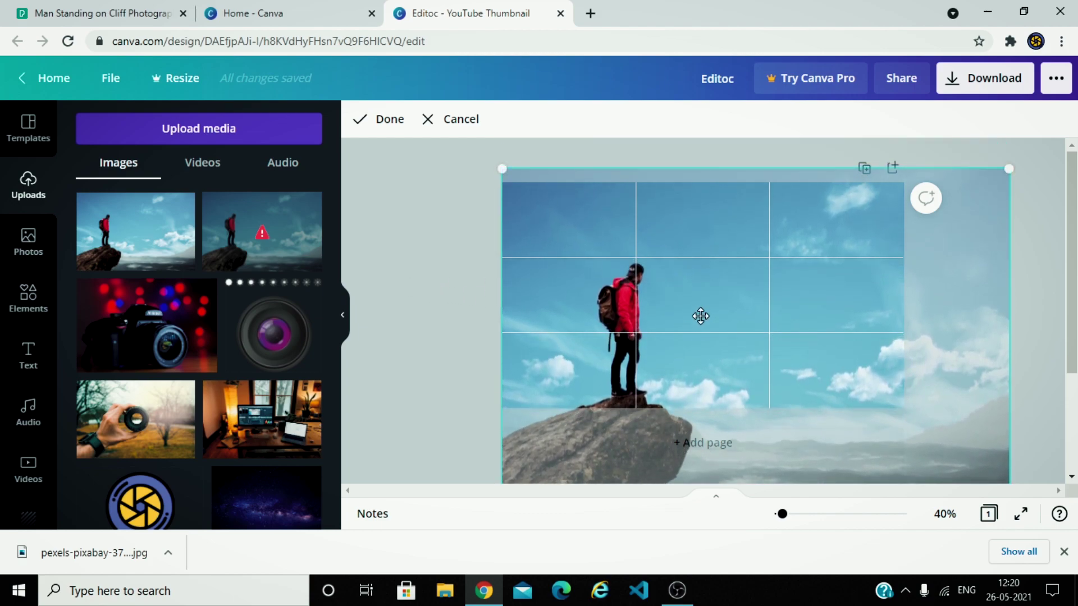
click(452, 264)
Raise the photo slightly inside its frame and apply the final crop.
click(715, 325)
double_click(715, 325)
drag(715, 296, 716, 290)
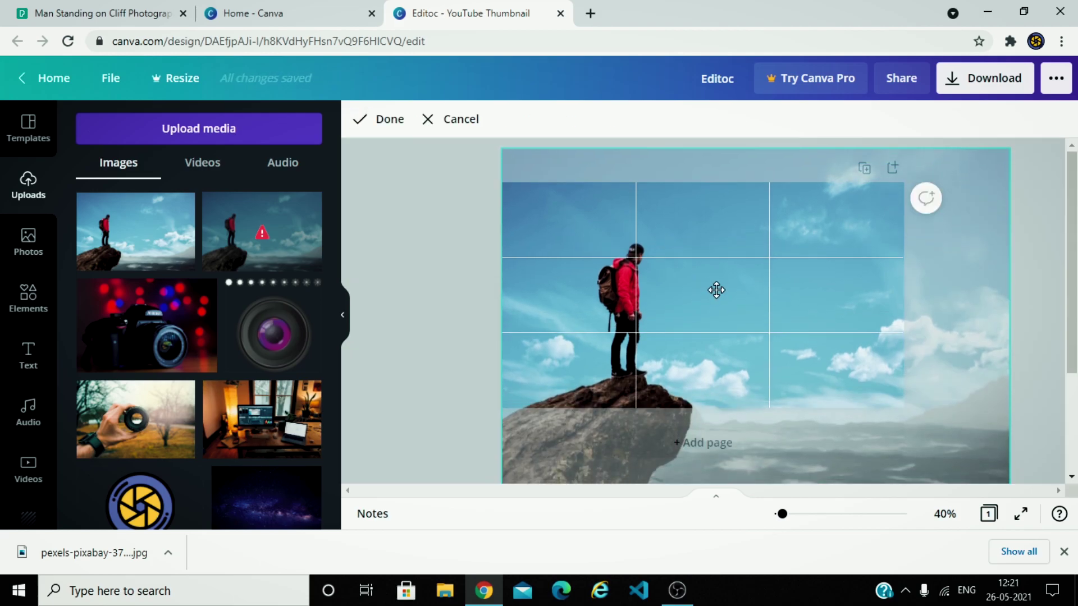
click(453, 264)
double_click(758, 322)
drag(758, 322, 760, 293)
click(395, 293)
click(402, 175)
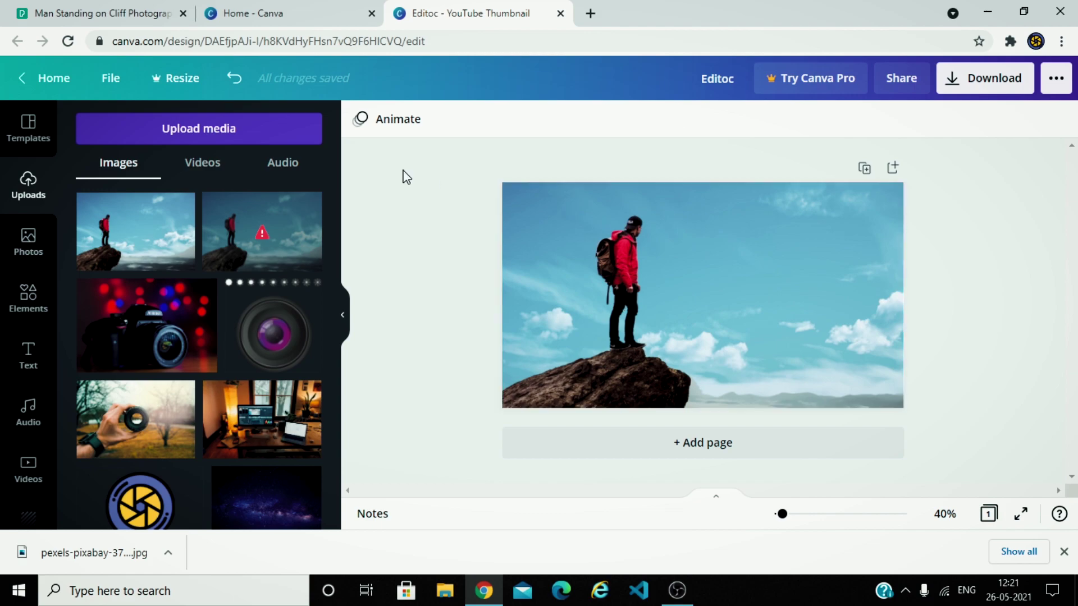
Try Block and Breathe page animations, then set the page animation to None.
click(387, 119)
click(205, 204)
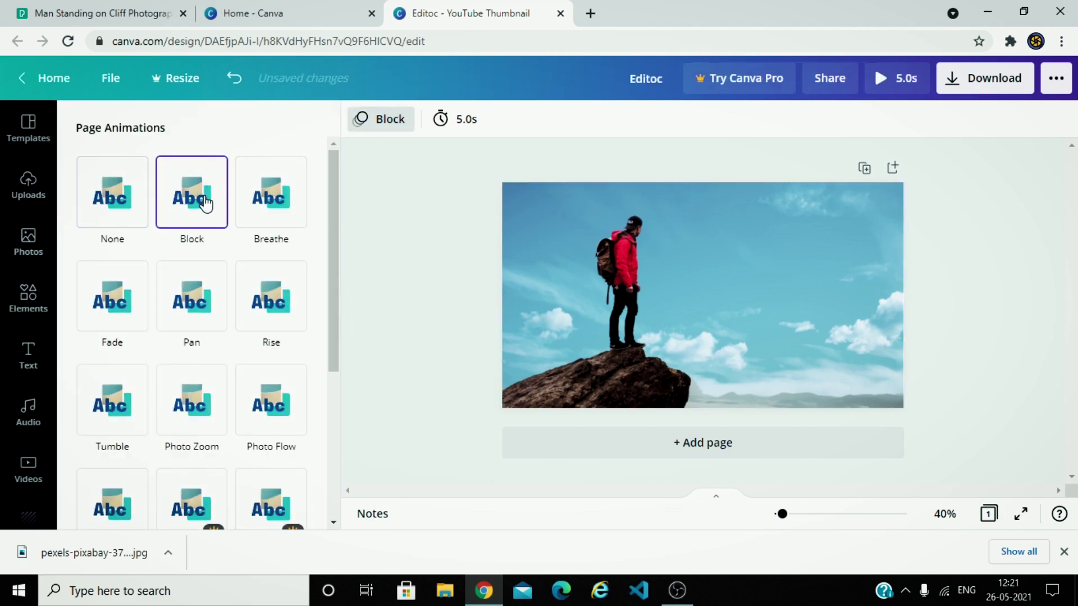
click(274, 206)
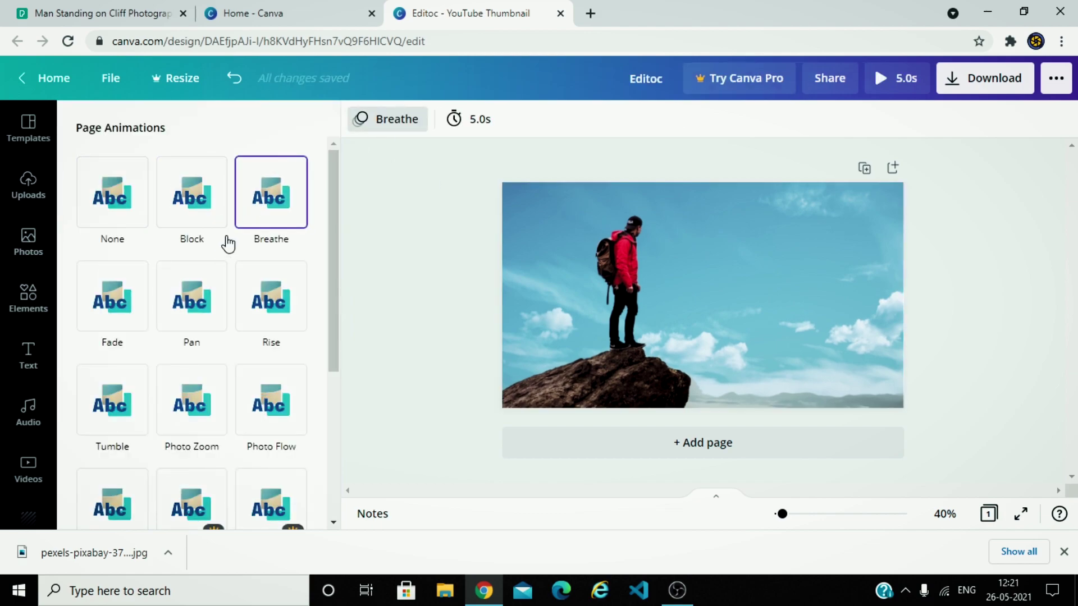
click(401, 119)
click(473, 119)
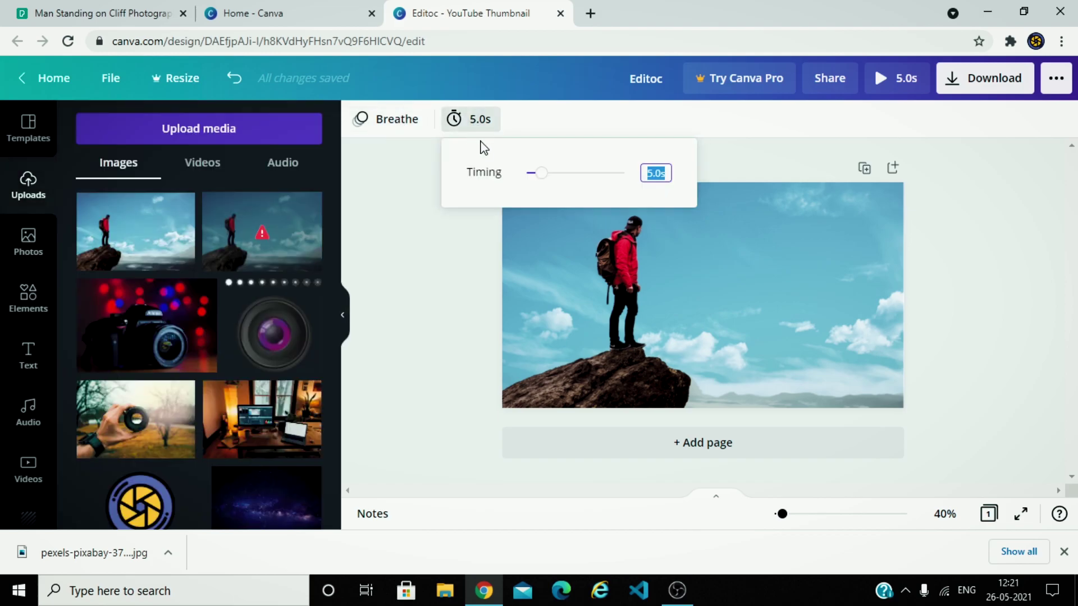
right_click(454, 120)
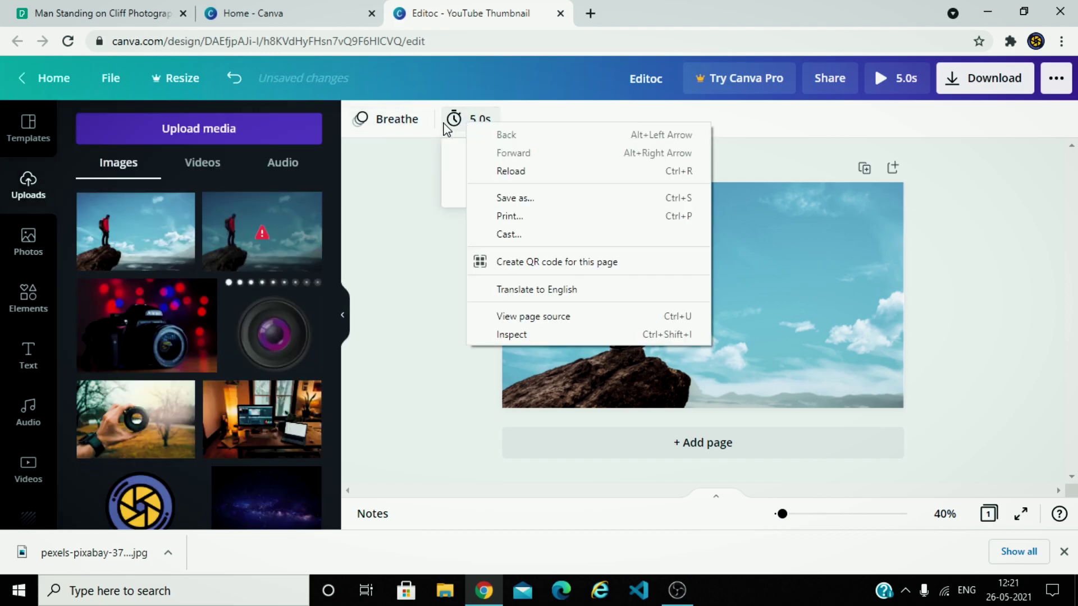
click(370, 120)
click(120, 208)
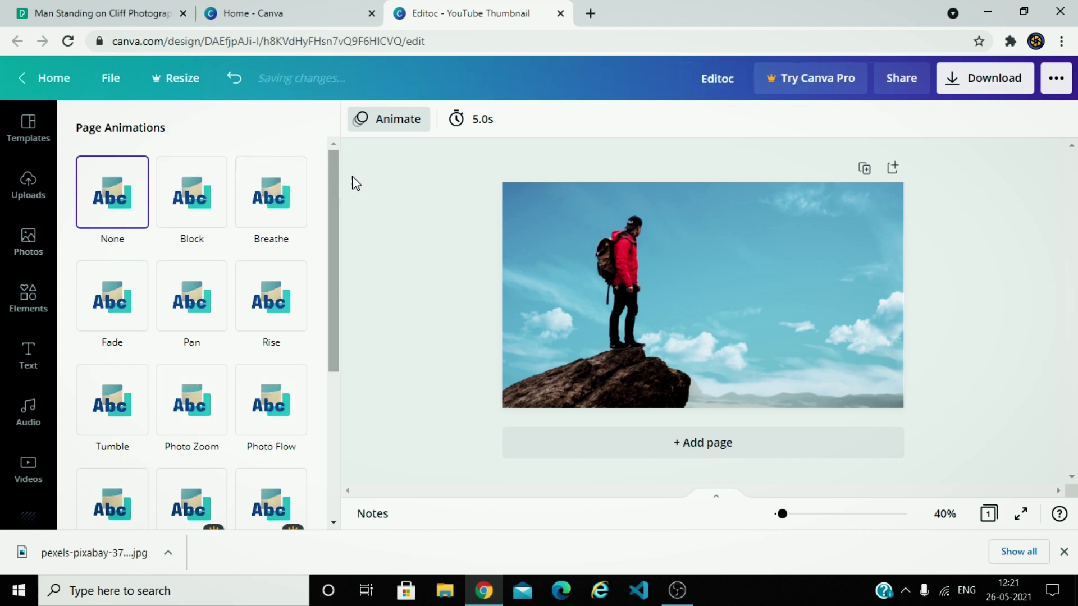
click(438, 180)
Shorten the page duration to 0.1 seconds and view the photo's colour options.
click(464, 127)
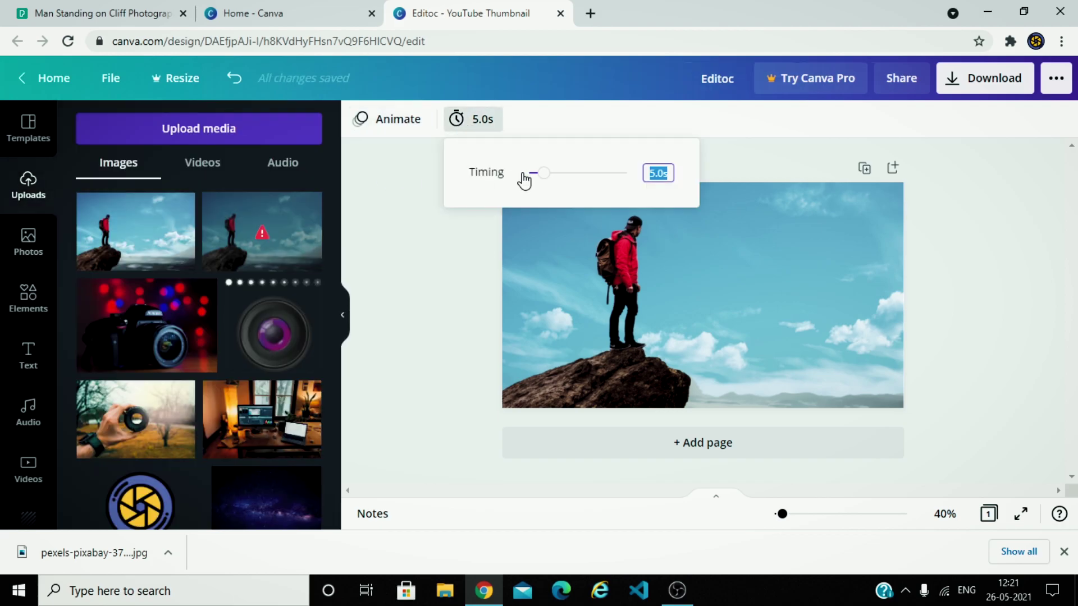
drag(541, 174, 505, 183)
click(402, 118)
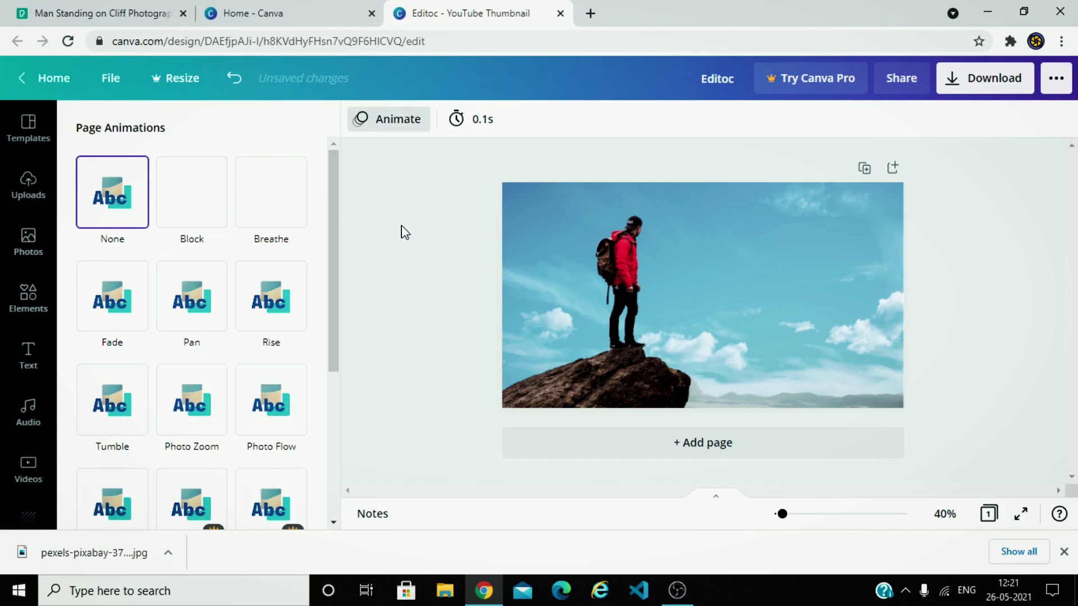
drag(334, 233, 313, 424)
click(650, 306)
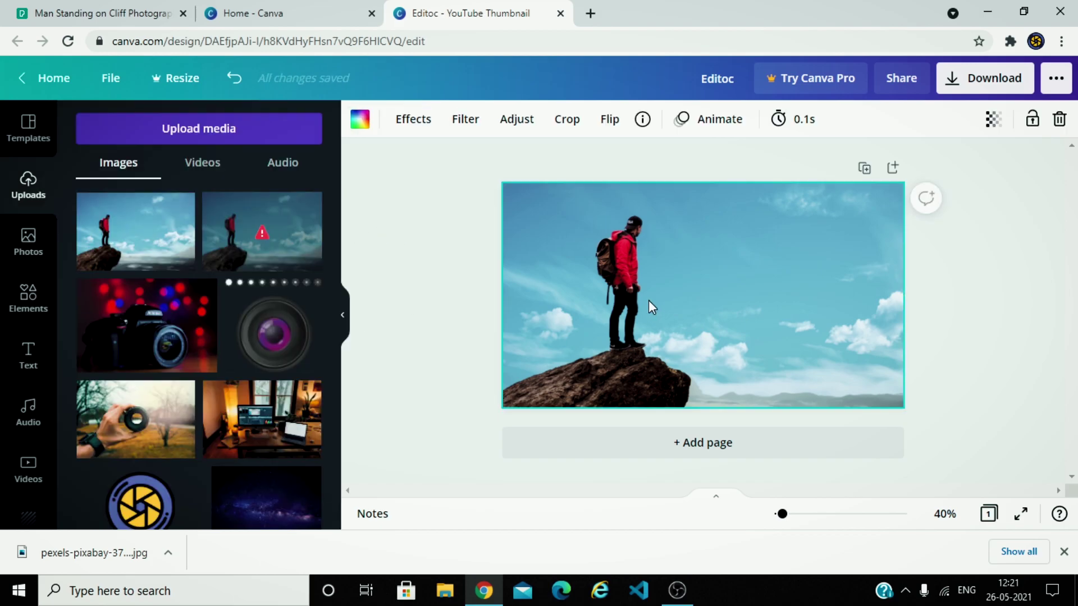
click(370, 131)
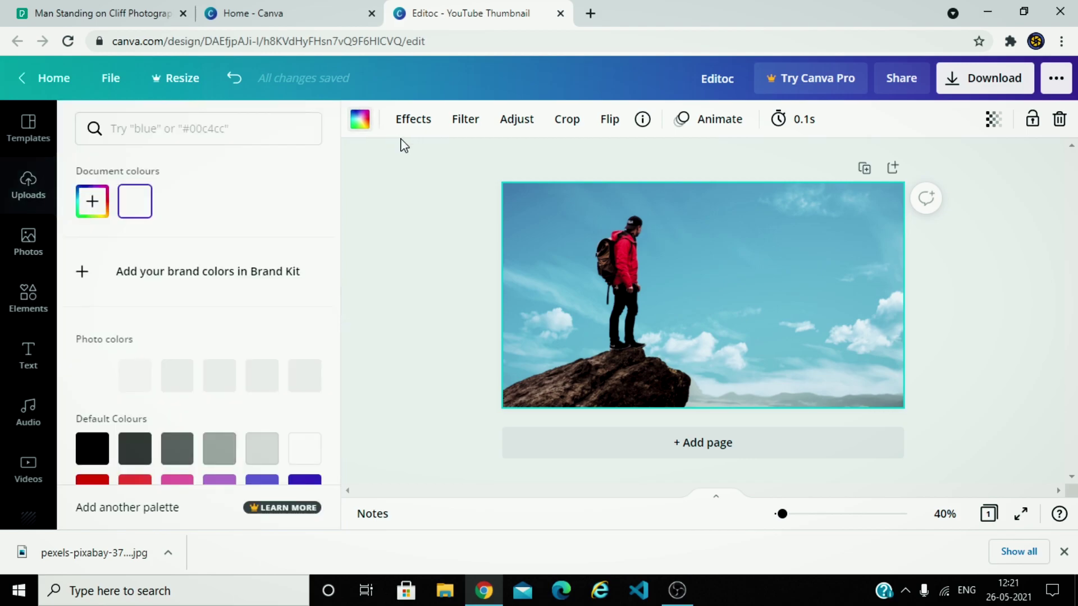
click(740, 282)
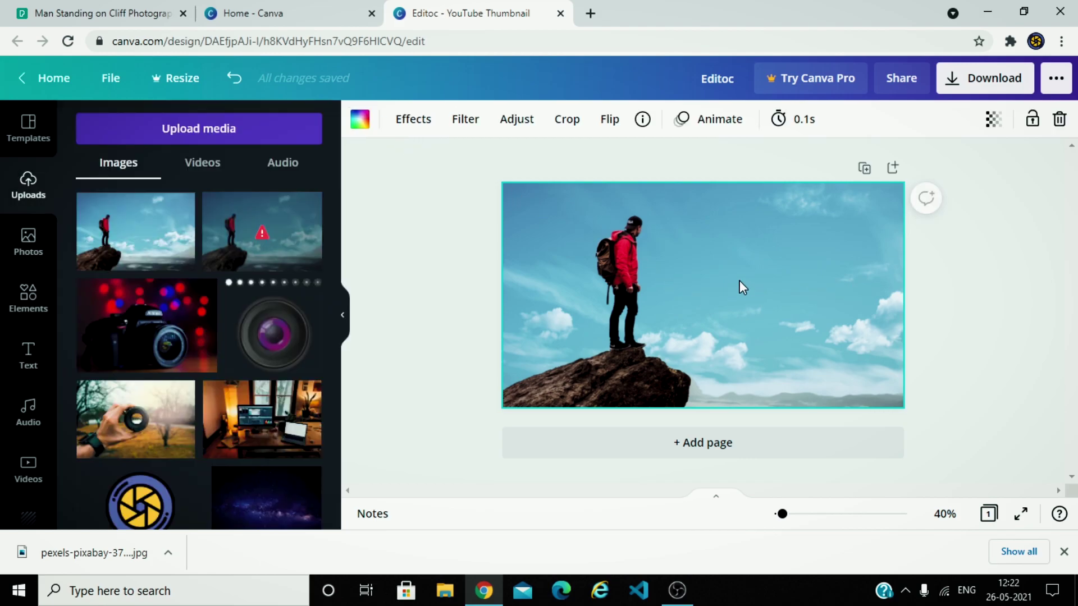
Try Flint, Fresco, Belvedere and Latte effects, undo them, and show Filter presets.
click(411, 121)
scroll(335, 211, down, 1)
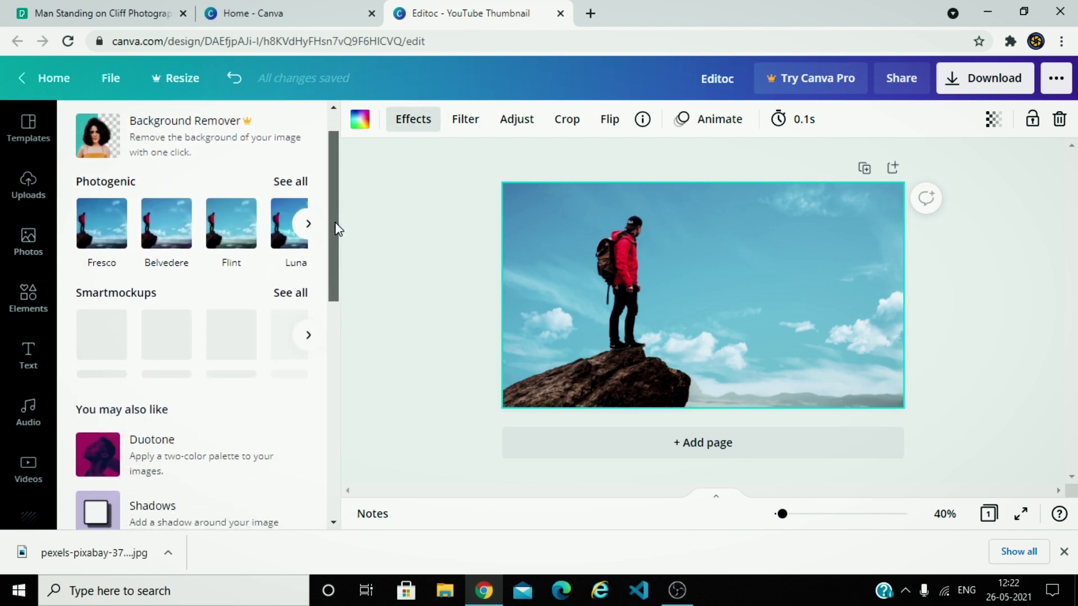
click(236, 237)
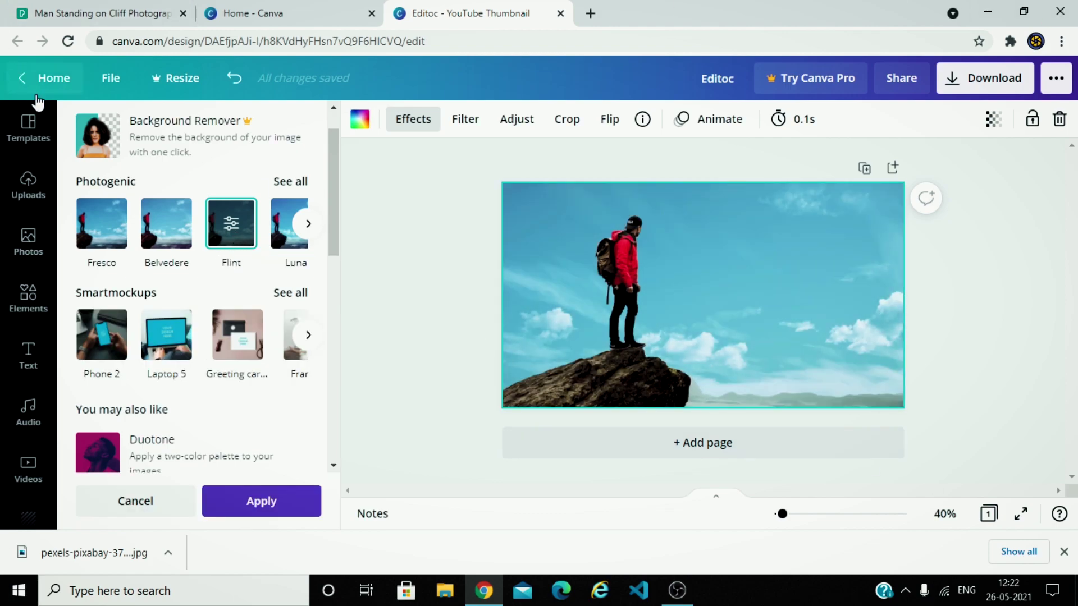
click(101, 225)
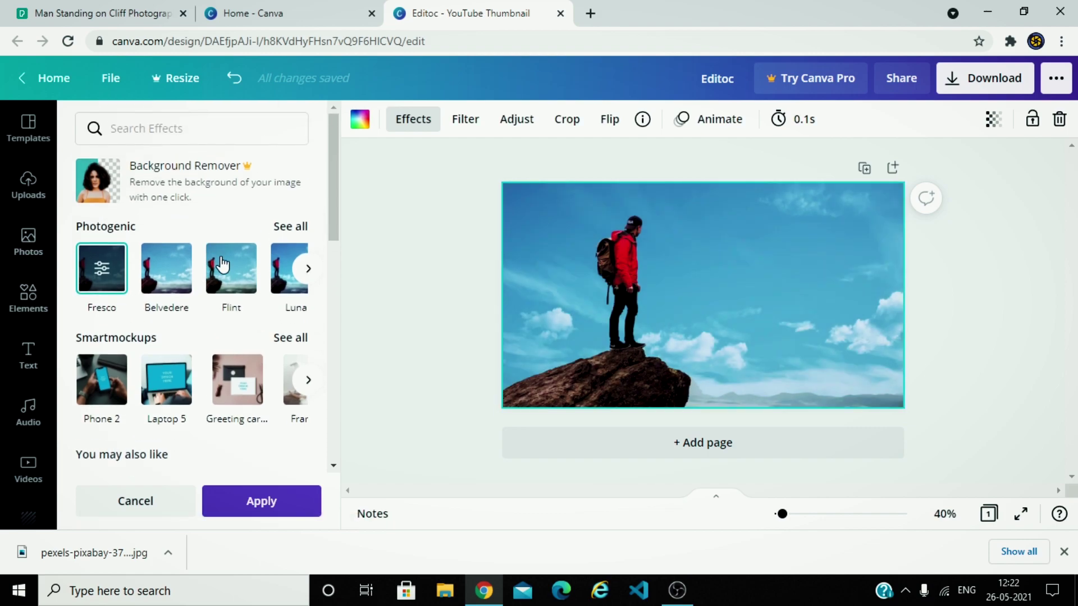
key(ctrl+z)
click(180, 281)
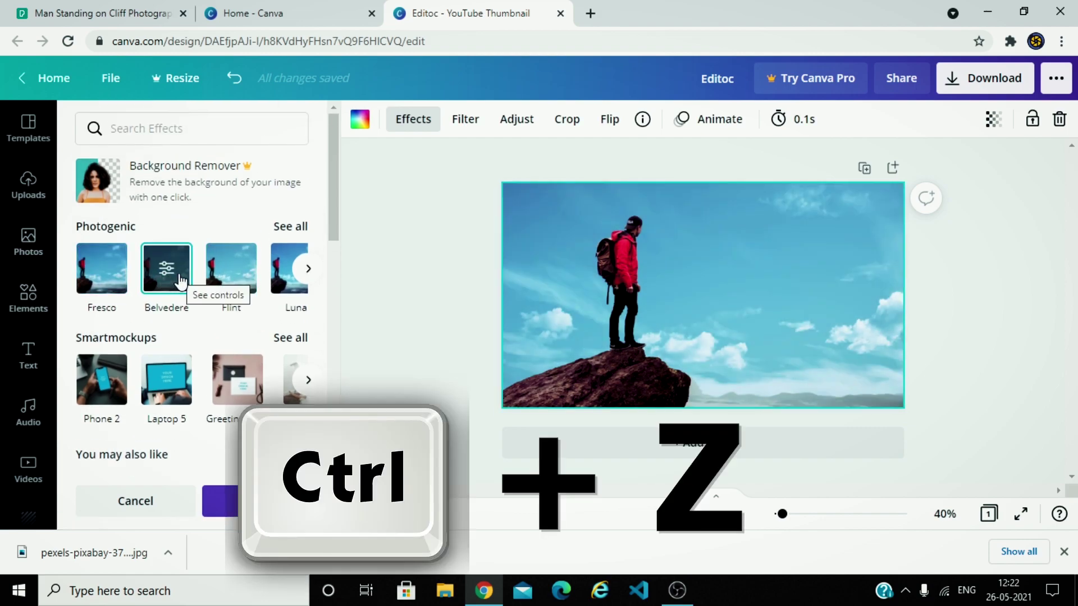
key(ctrl+z)
click(308, 270)
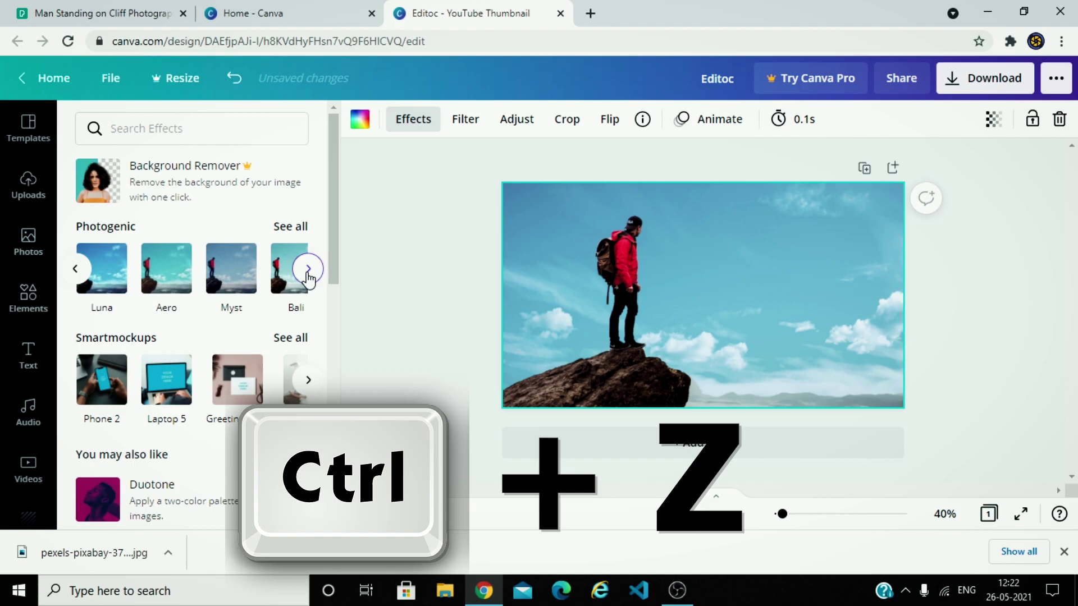
click(234, 270)
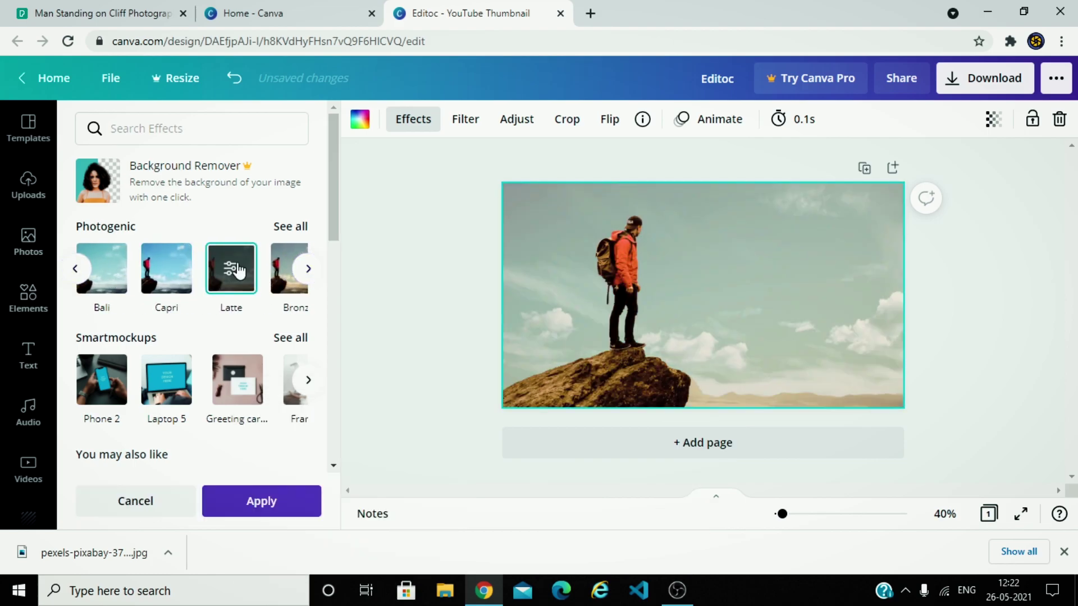
key(ctrl+z)
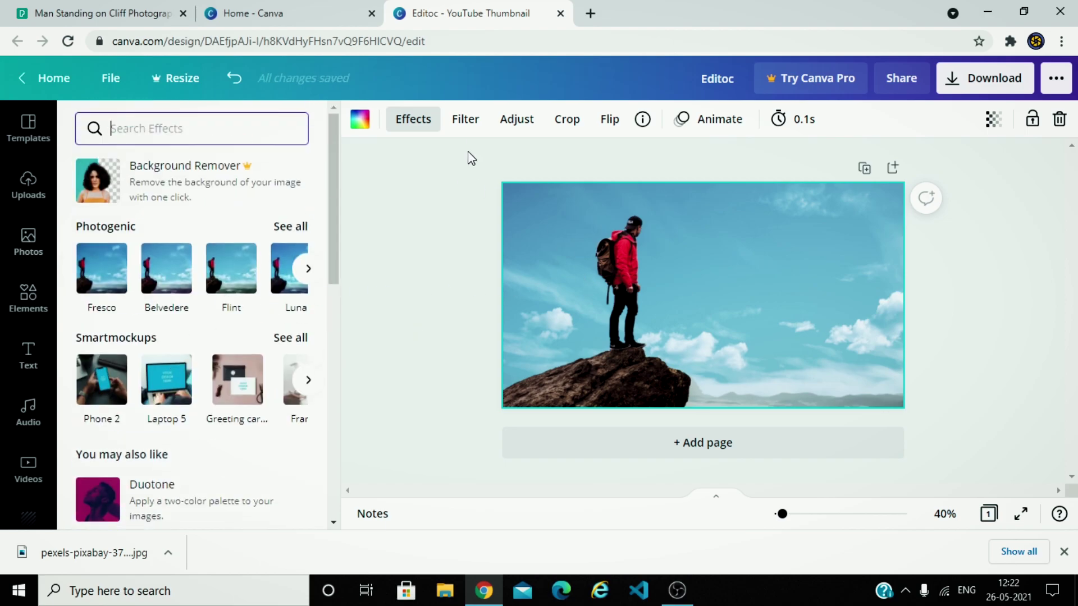
click(466, 120)
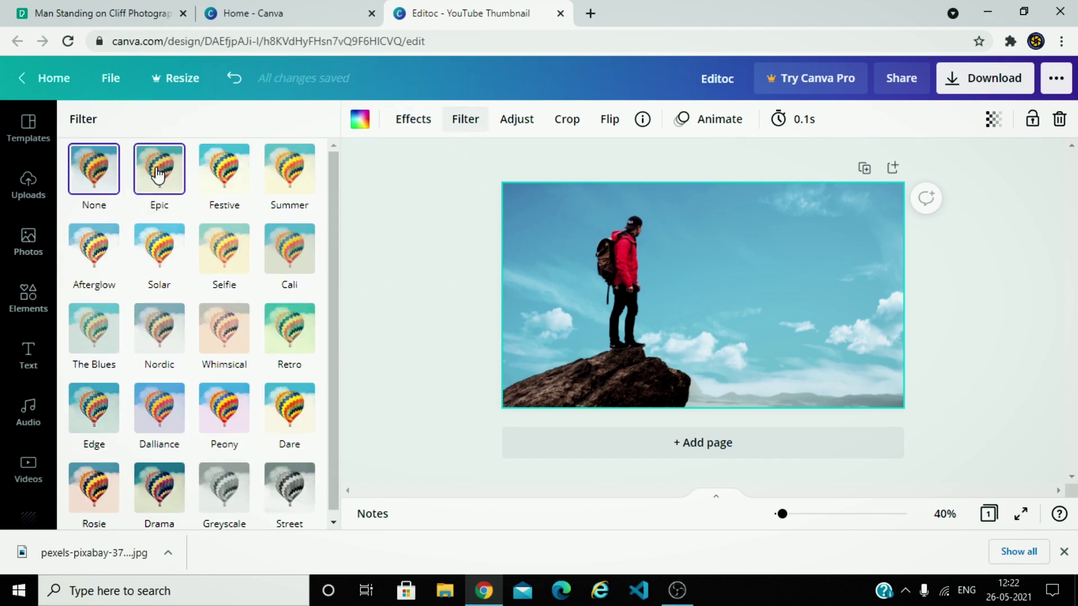
click(159, 174)
click(223, 209)
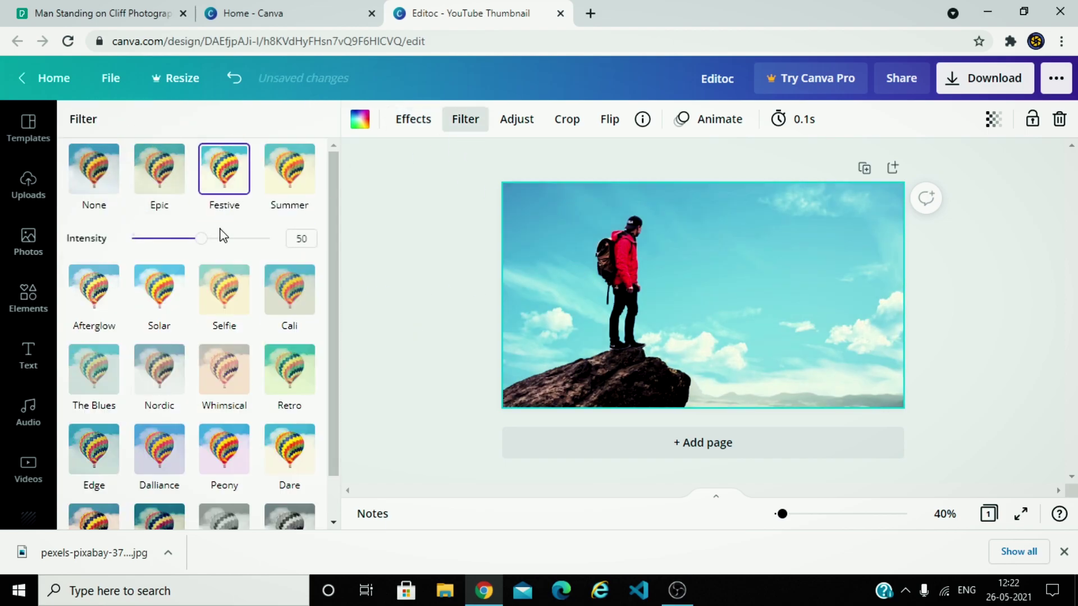
mouse_move(232, 242)
mouse_down()
mouse_move(242, 240)
mouse_move(189, 241)
mouse_up()
click(92, 179)
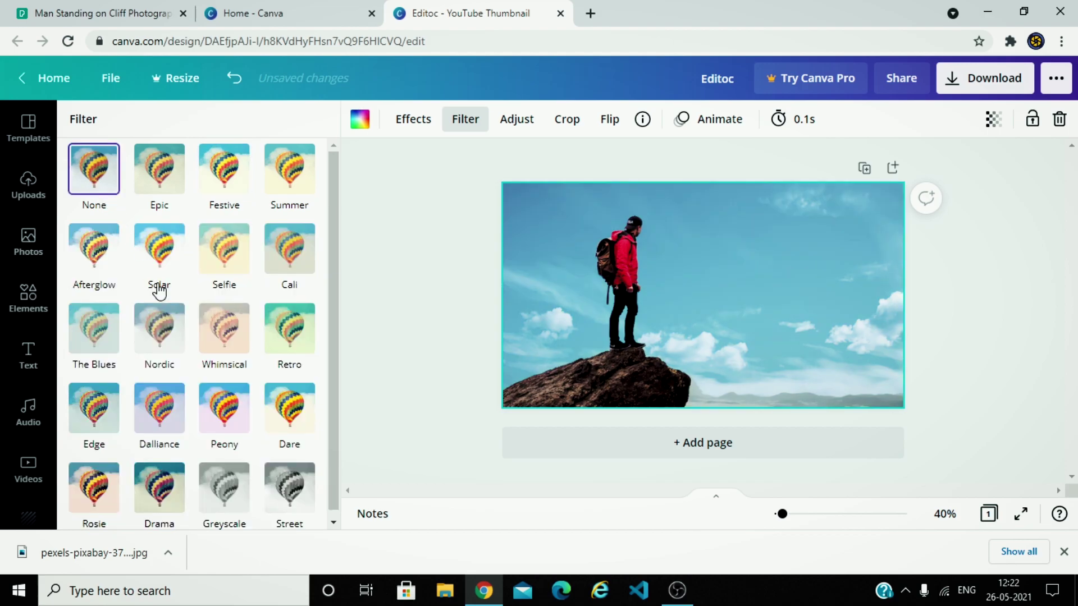
click(224, 331)
click(85, 177)
In the photo's Adjust settings, set brightness to a slight increase and tint to 0.
click(532, 132)
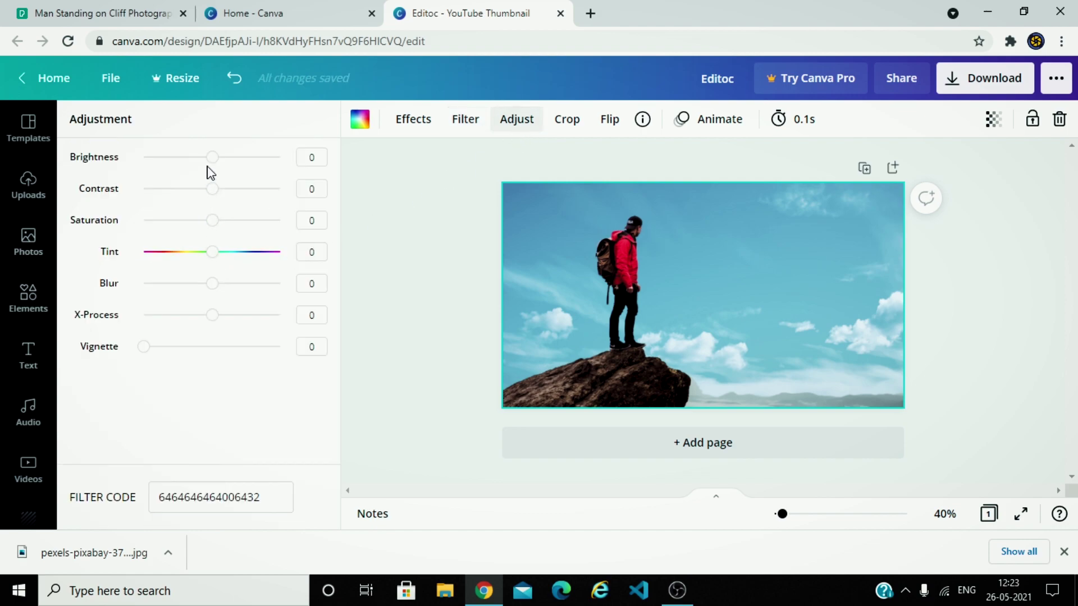
mouse_move(217, 164)
mouse_down()
mouse_move(246, 163)
mouse_move(195, 183)
mouse_move(231, 206)
mouse_up()
mouse_move(210, 158)
mouse_down()
mouse_move(232, 230)
mouse_move(224, 261)
mouse_up()
click(226, 193)
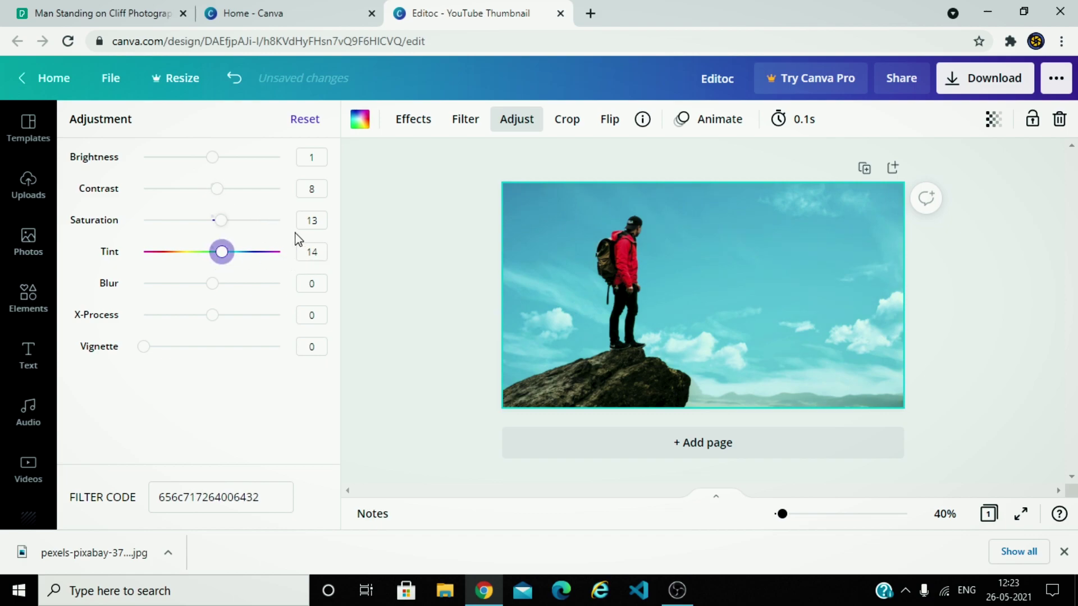
double_click(314, 253)
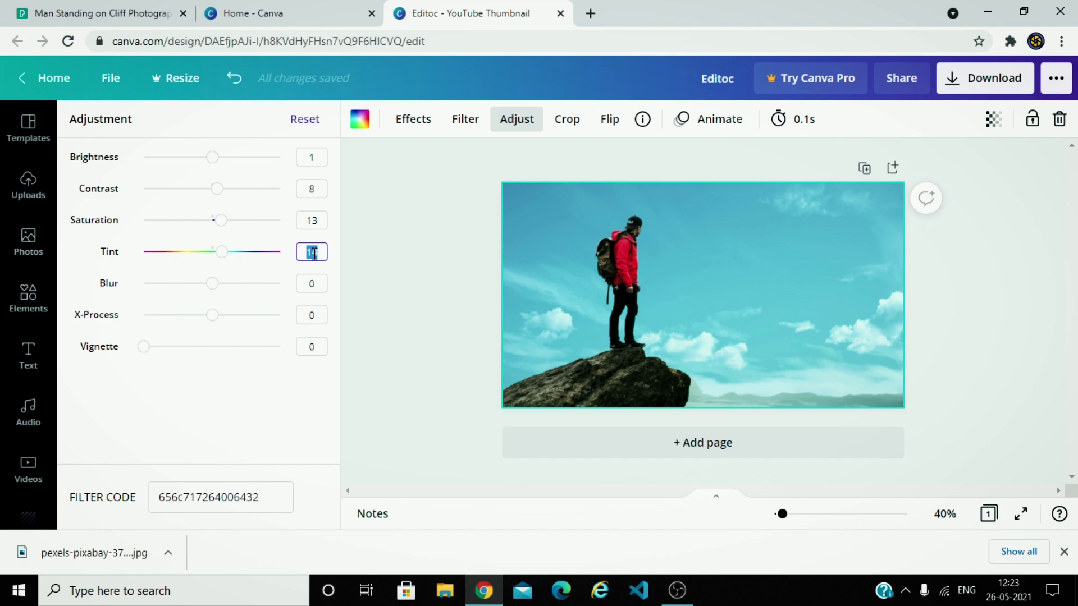
text(0)
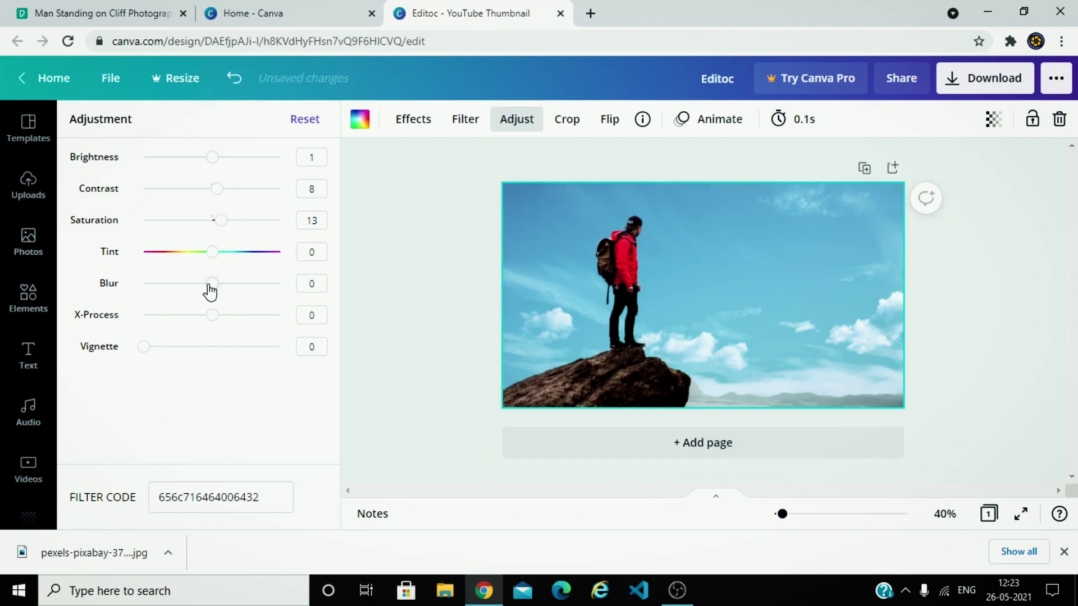
Apply blur 12 and vignette 42 to the photo, leaving the crop unchanged.
drag(211, 283, 222, 312)
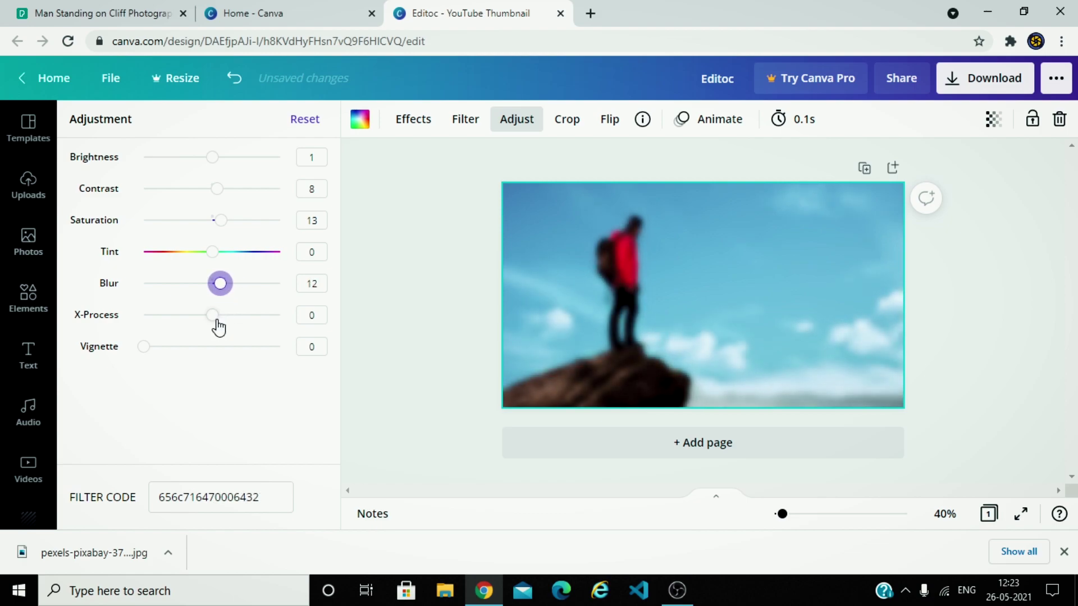
mouse_move(193, 349)
mouse_down()
mouse_move(228, 346)
mouse_move(202, 360)
mouse_up()
click(531, 124)
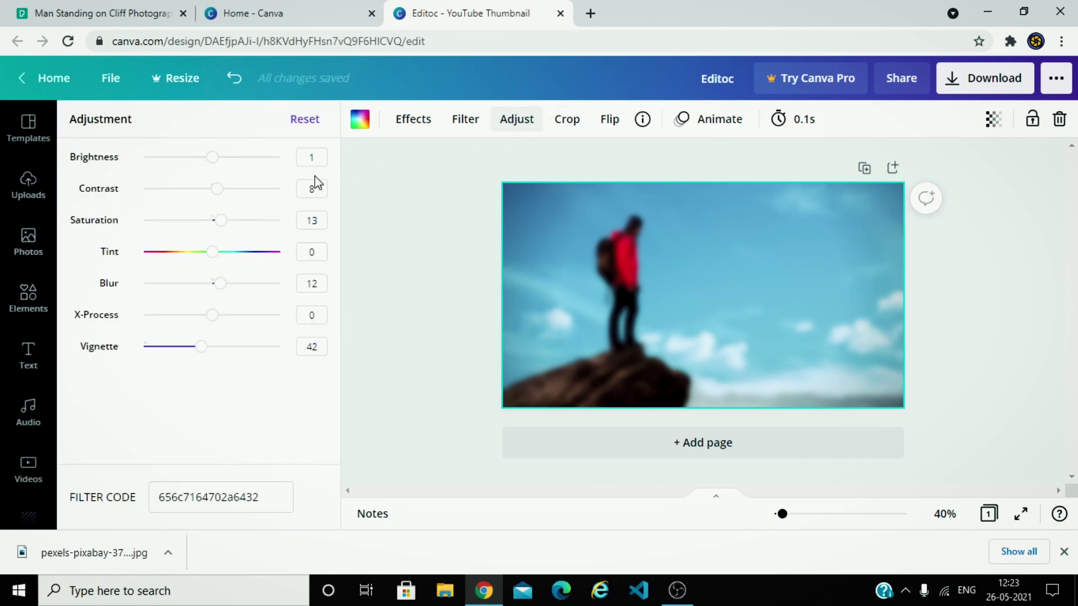
click(582, 127)
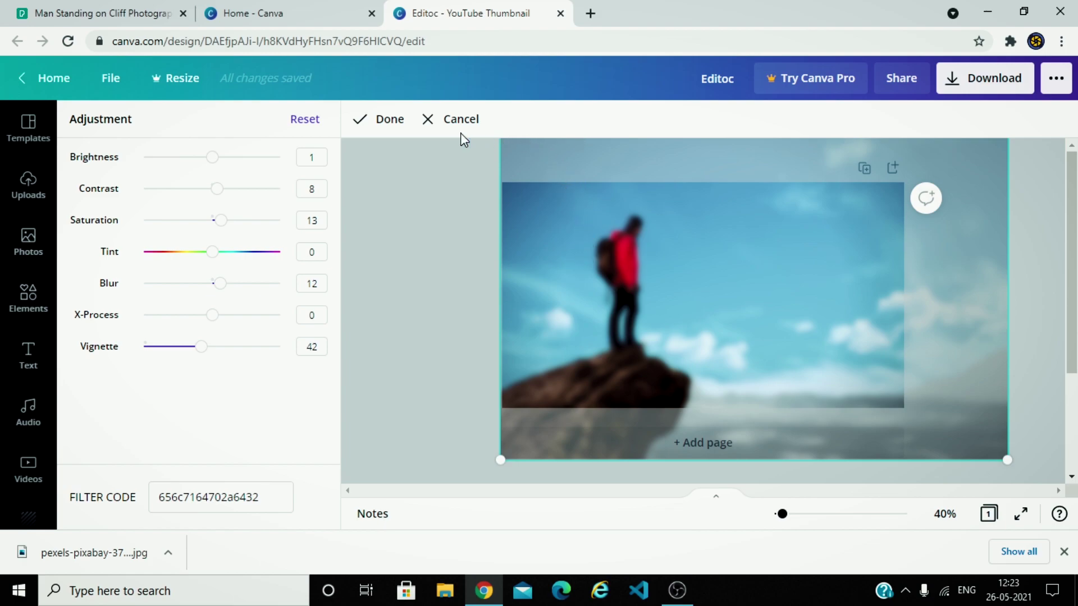
click(381, 122)
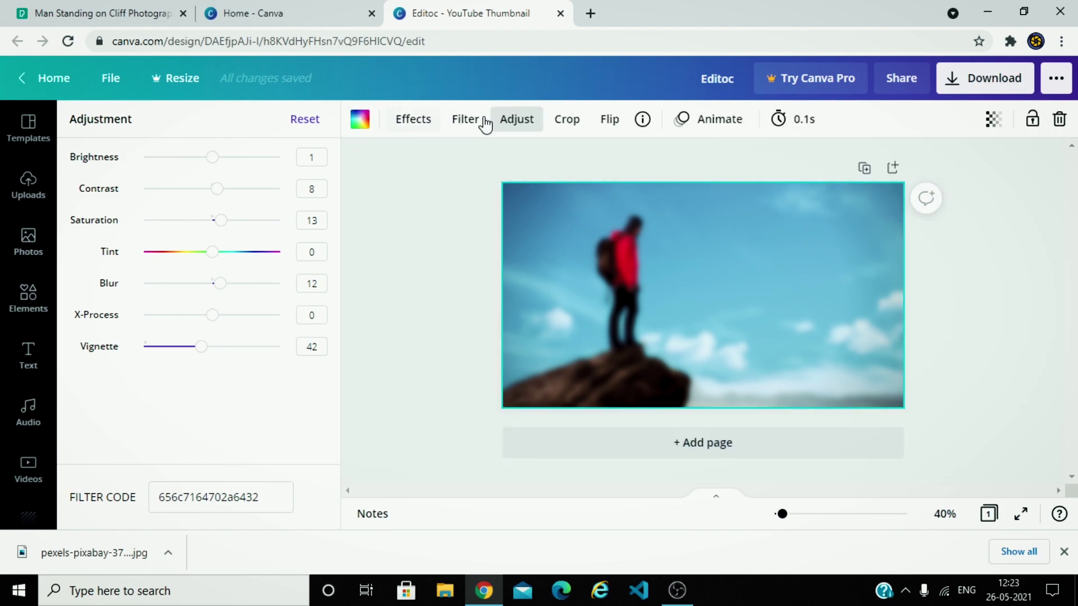
Flip the photo horizontally and vertically, then flip both back to the original orientation.
click(610, 120)
click(631, 162)
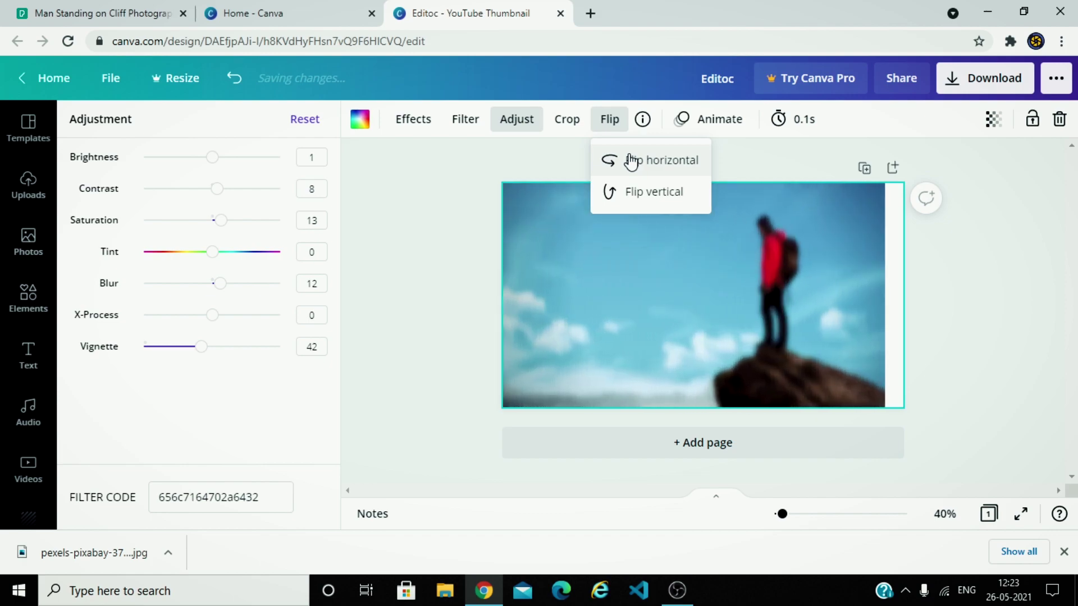
click(624, 191)
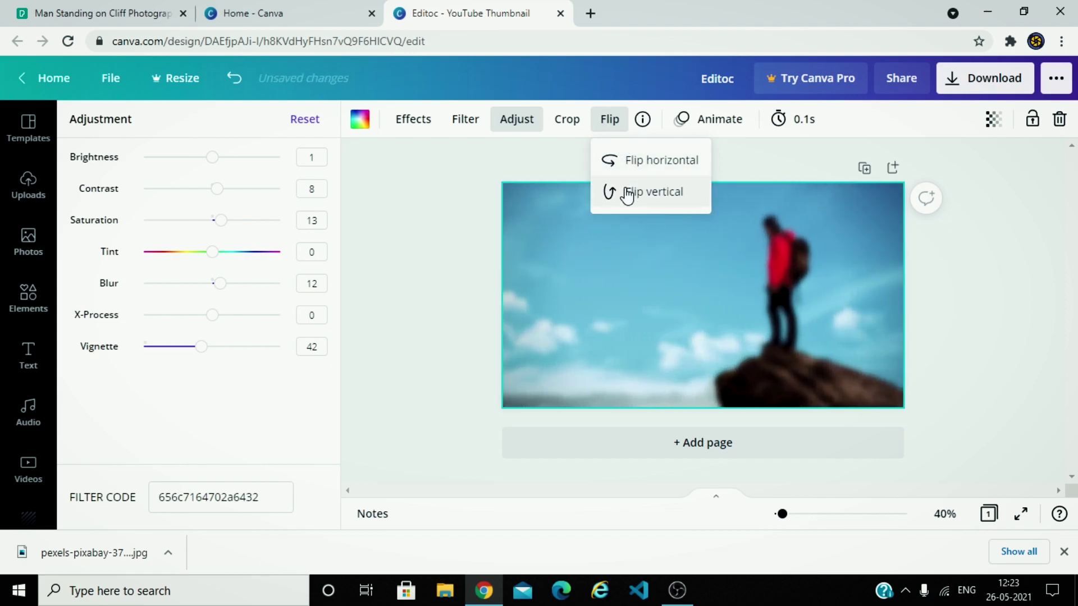
click(624, 163)
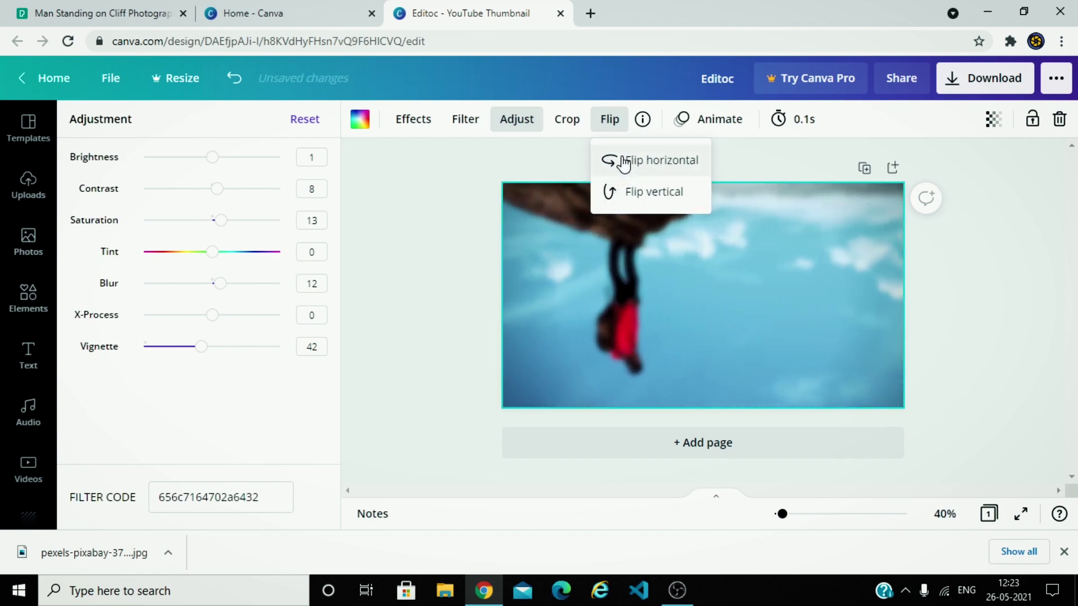
click(630, 194)
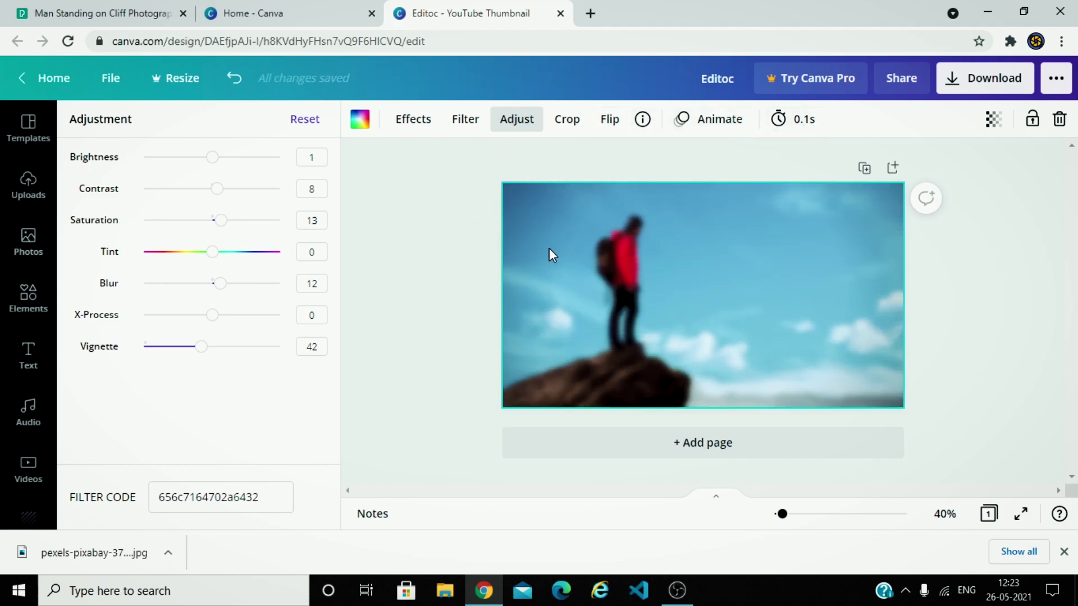
click(15, 186)
Add a trial square frame from Elements, then delete it.
click(28, 240)
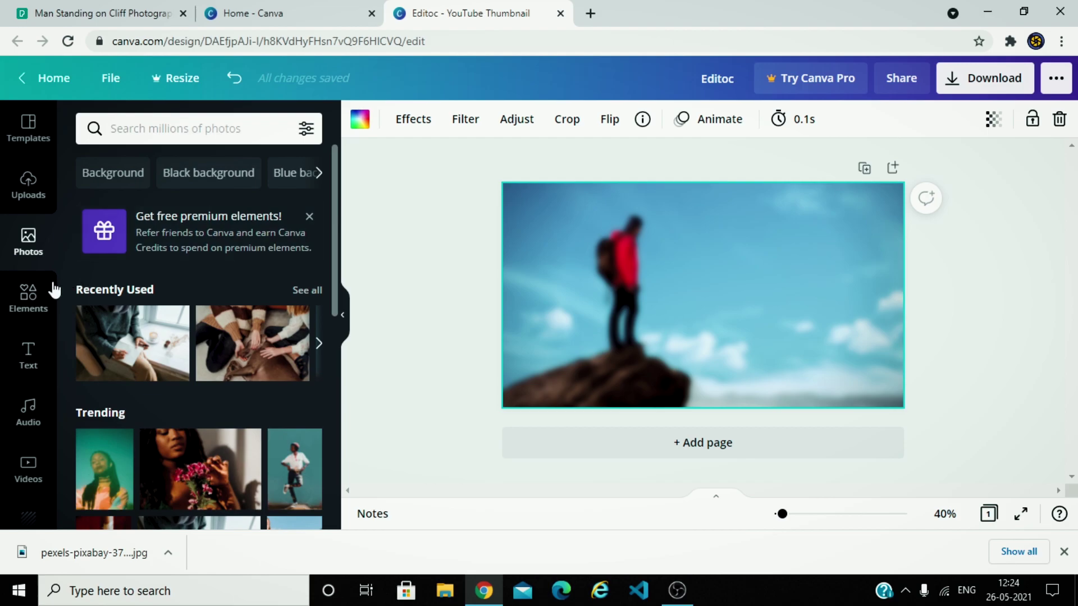
click(31, 307)
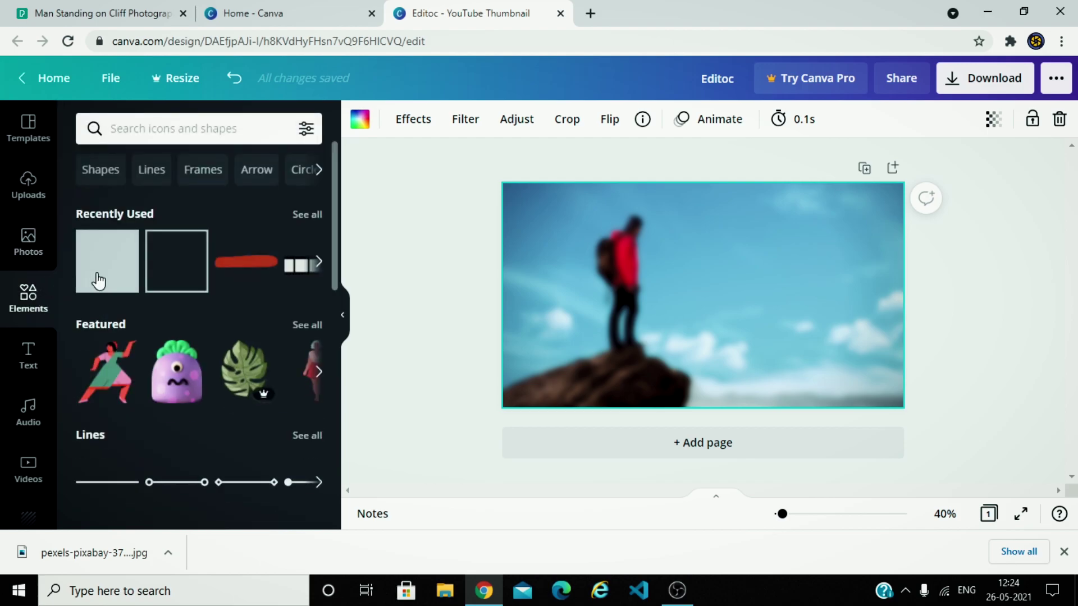
click(160, 256)
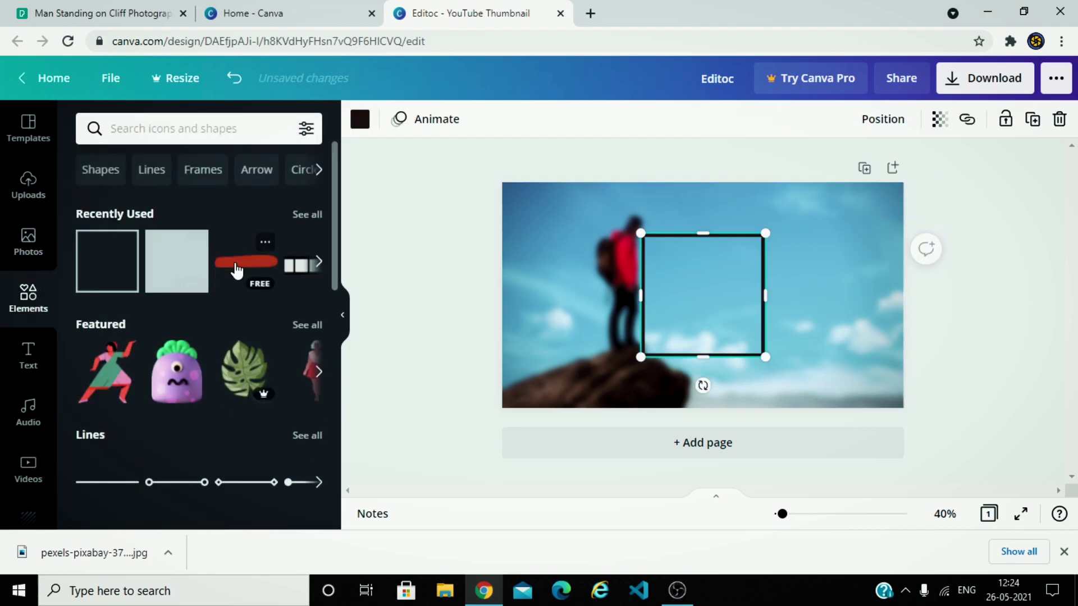
drag(719, 277, 666, 302)
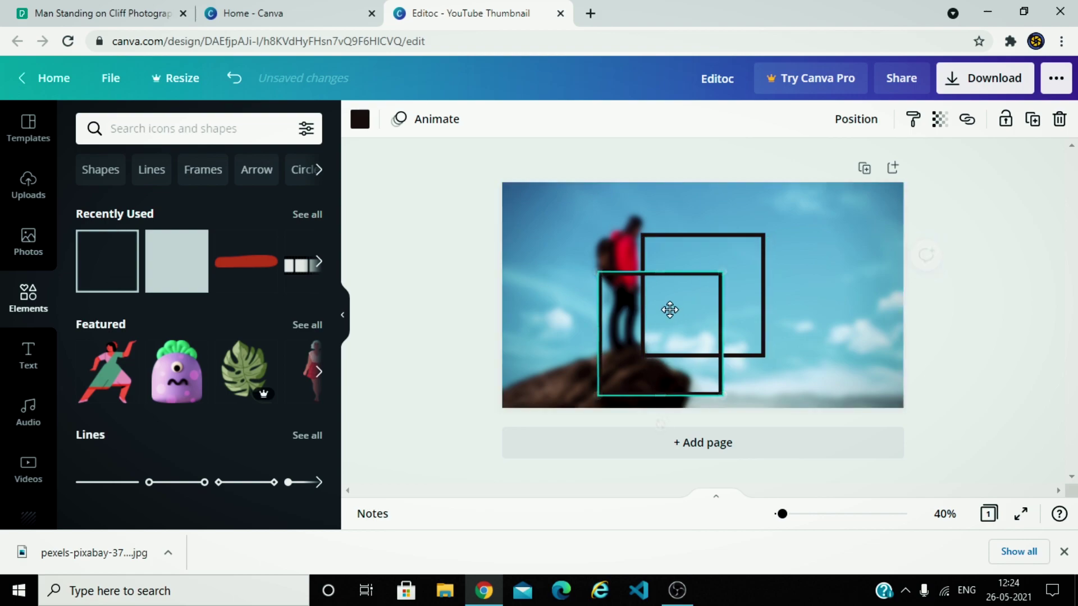
key(Escape)
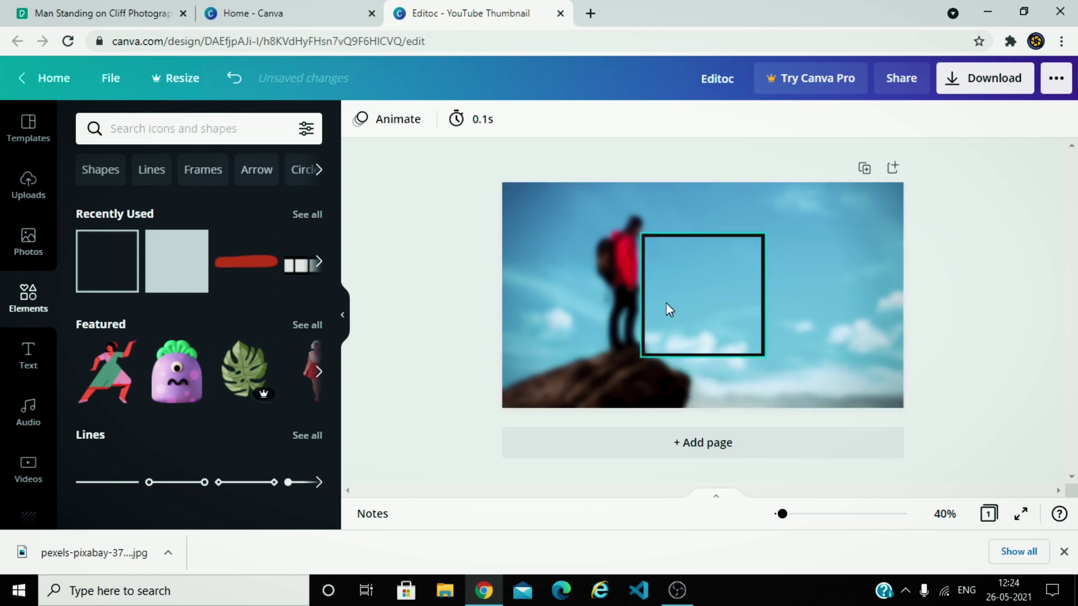
key(Delete)
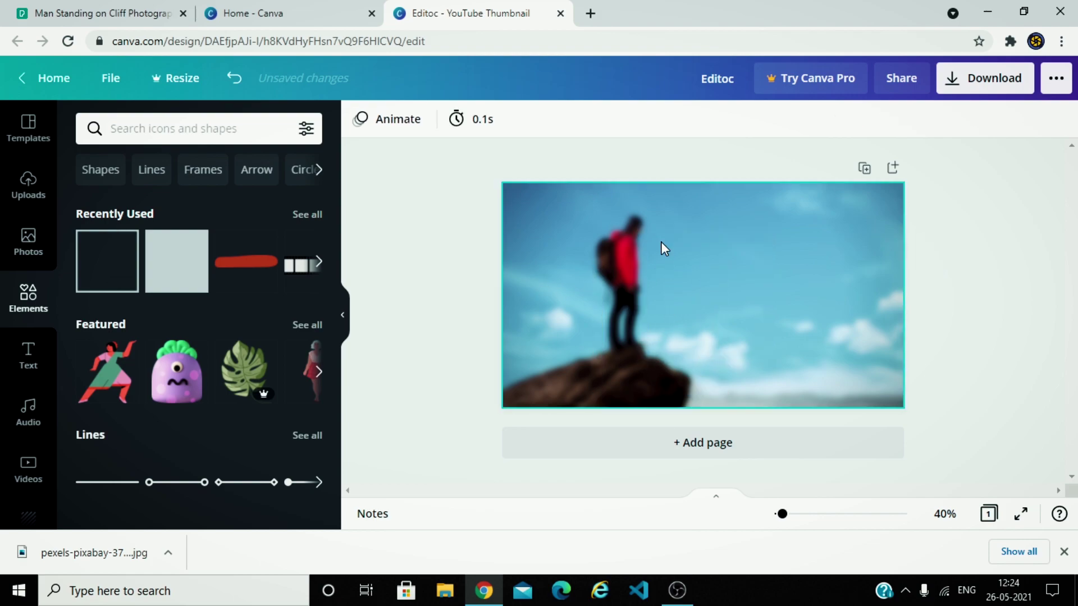
Add a black square over the climber and a brush stroke recoloured white.
click(200, 280)
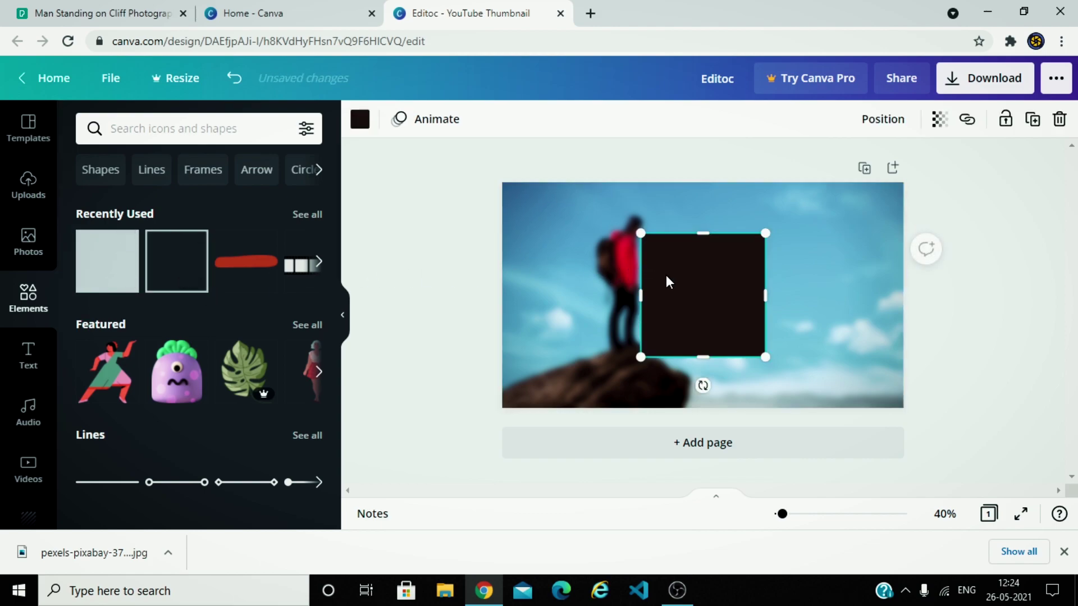
drag(666, 276, 598, 279)
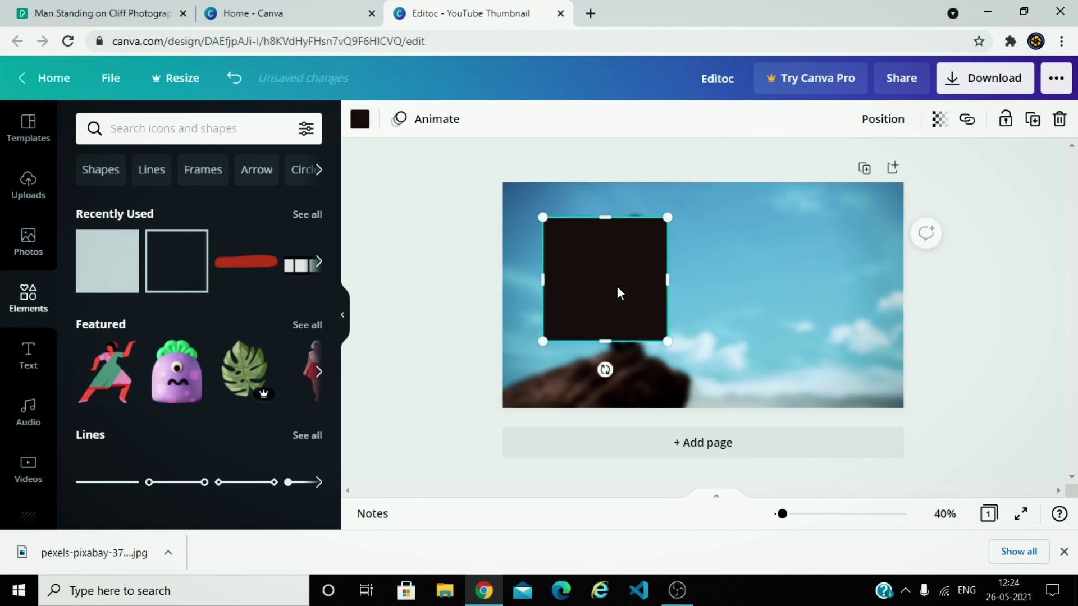
click(250, 264)
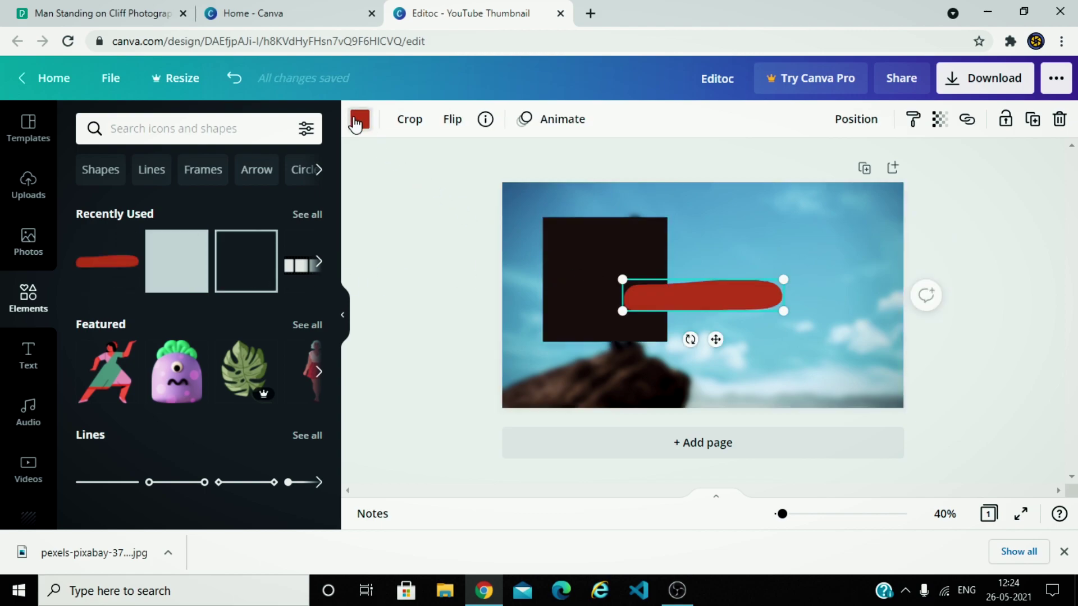
click(360, 119)
click(217, 209)
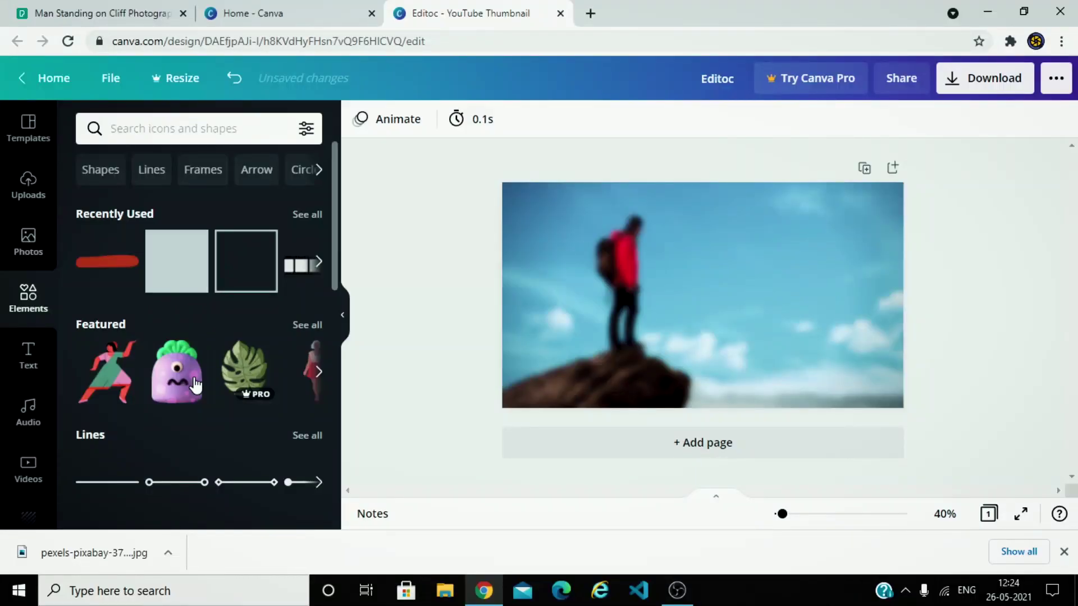
Add a woman illustration and a horizontal line, then undo them.
click(126, 384)
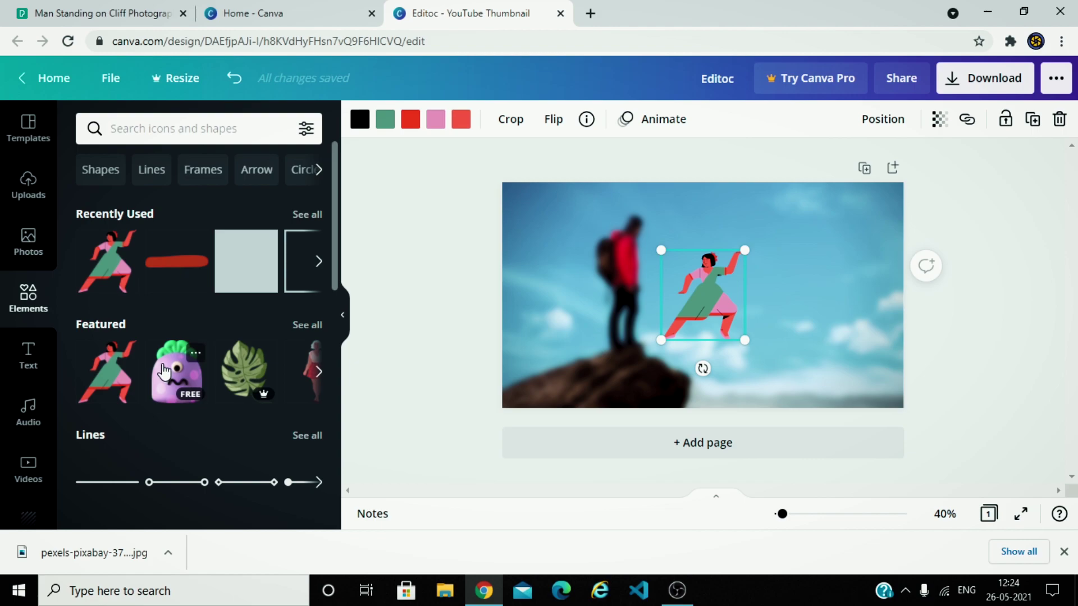
scroll(163, 332, down, 1)
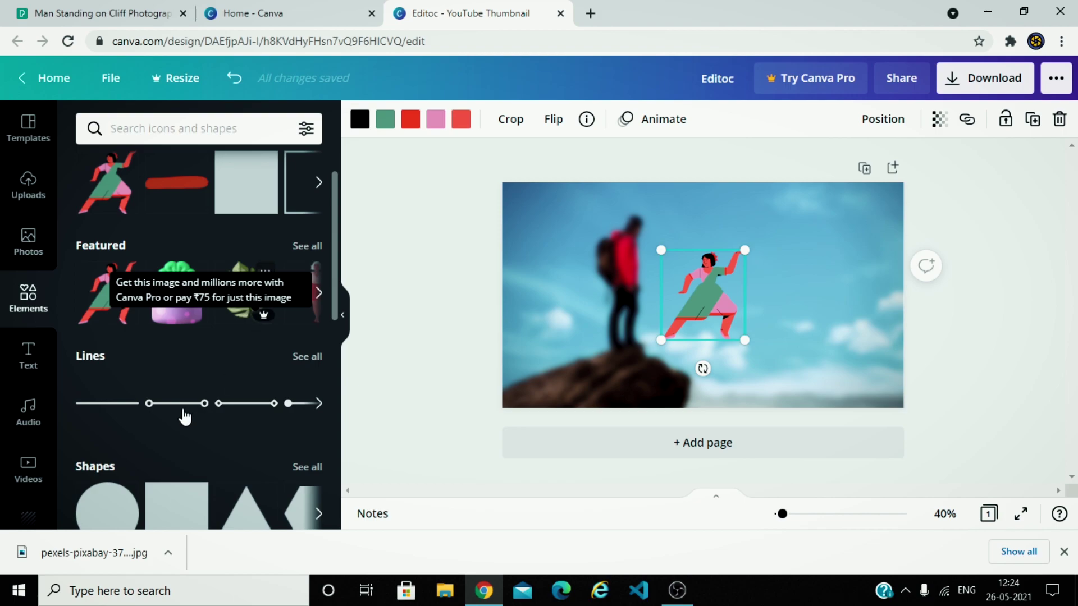
click(119, 404)
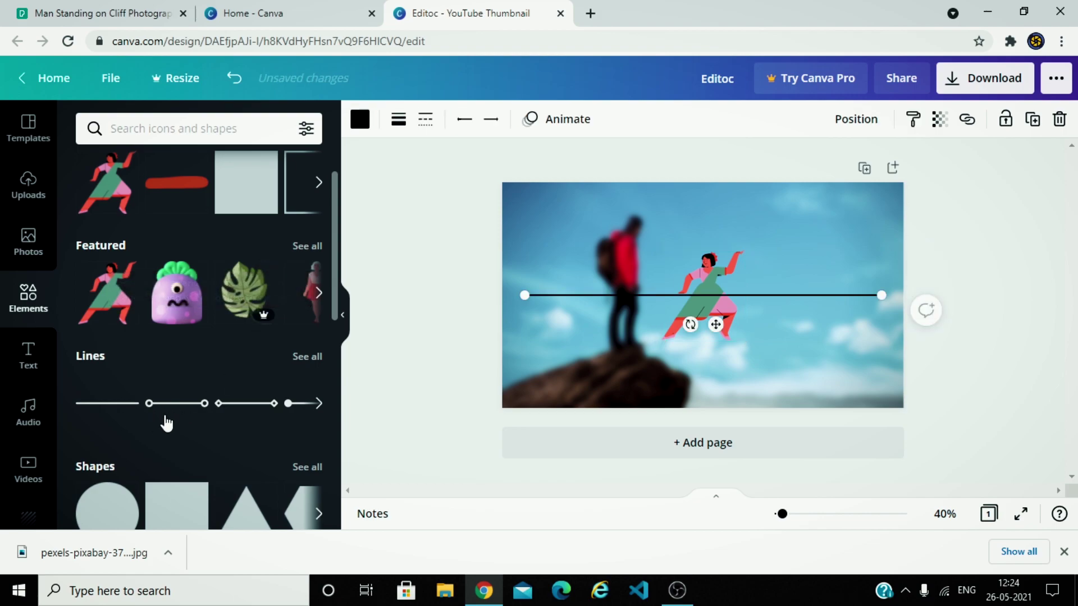
scroll(185, 444, down, 2)
scroll(182, 433, down, 1)
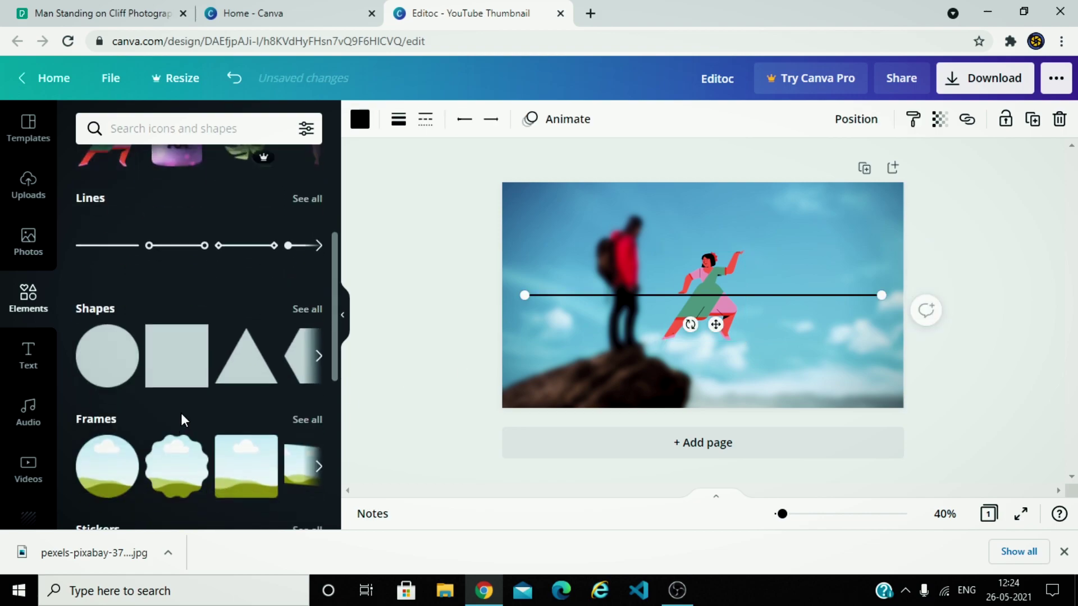
scroll(178, 416, down, 1)
scroll(176, 421, down, 1)
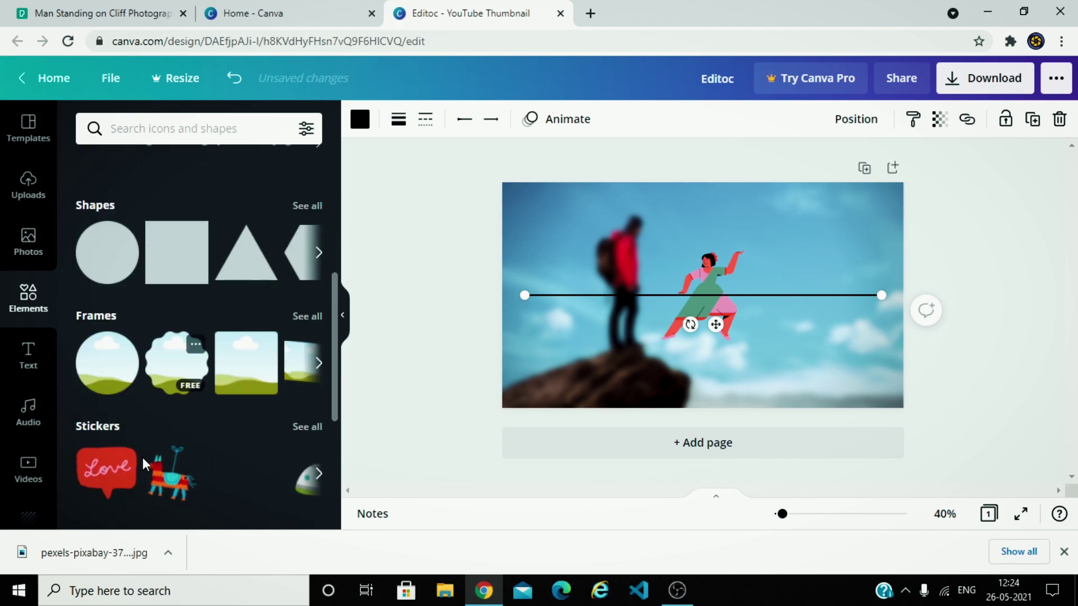
scroll(191, 418, down, 3)
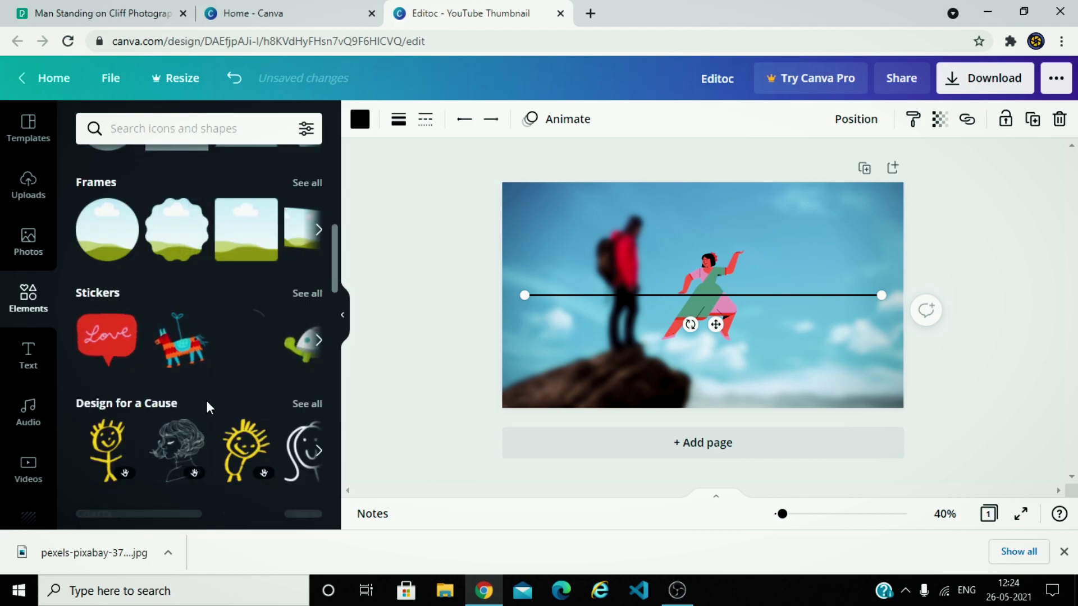
scroll(207, 400, up, 5)
scroll(209, 409, down, 2)
scroll(208, 409, down, 5)
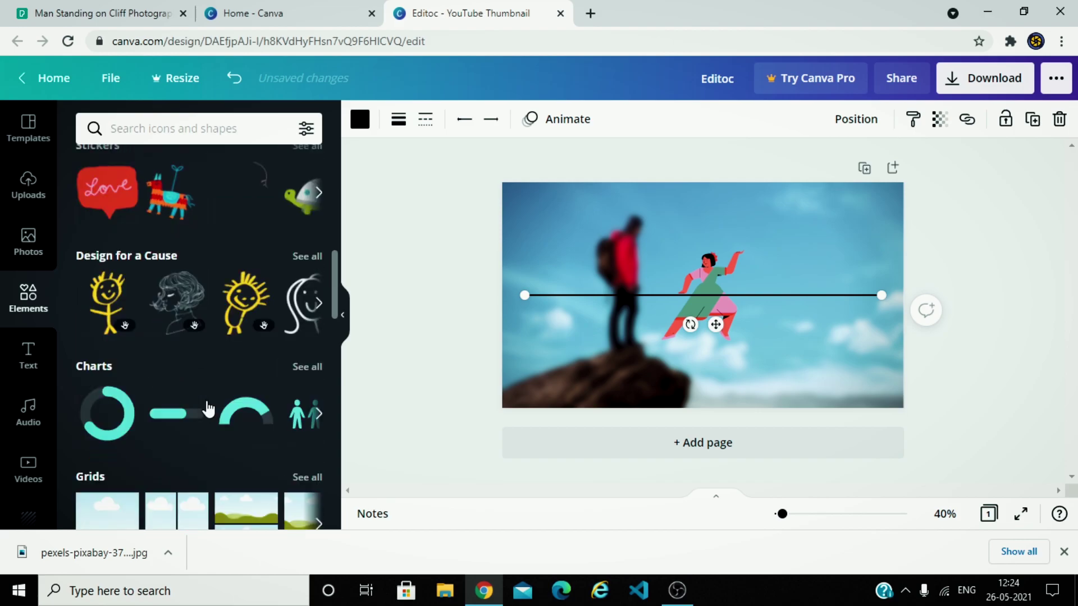
scroll(208, 410, down, 4)
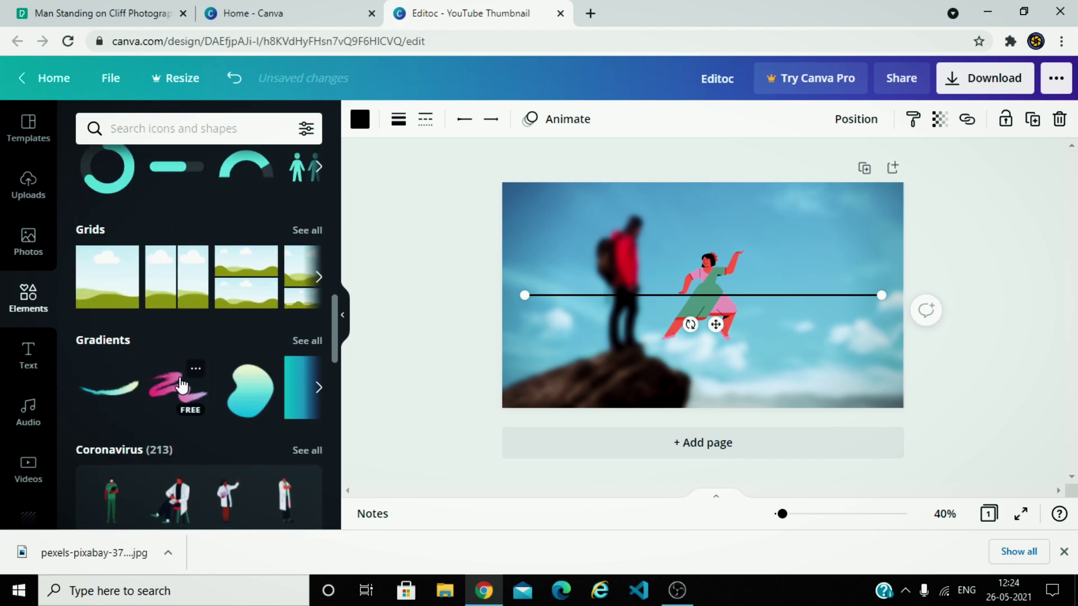
key(ctrl+z)
key(ctrl+z)
scroll(159, 277, up, 5)
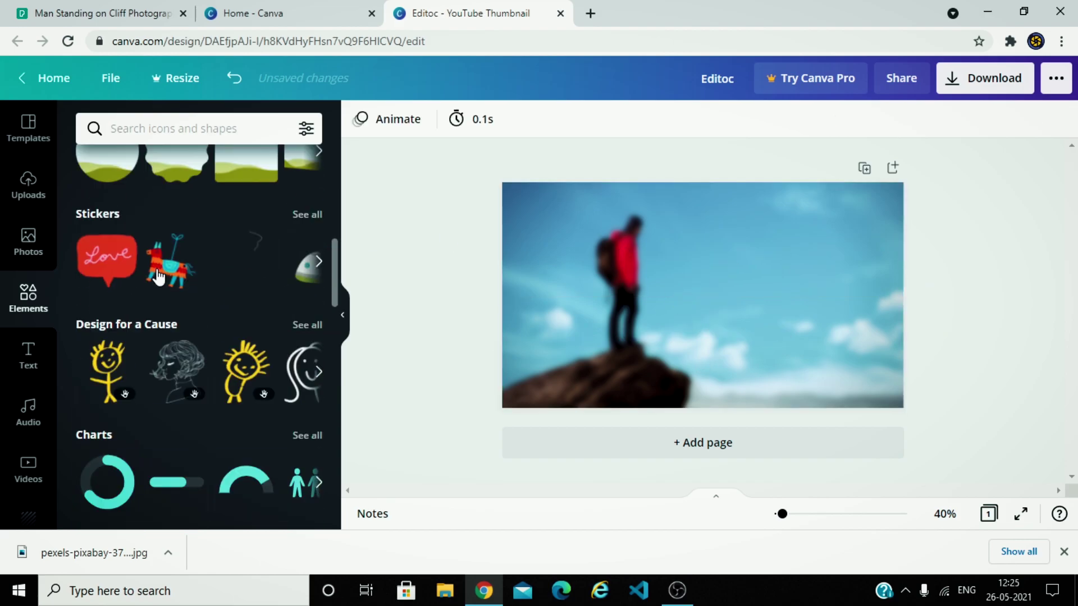
scroll(169, 275, up, 5)
scroll(188, 272, up, 5)
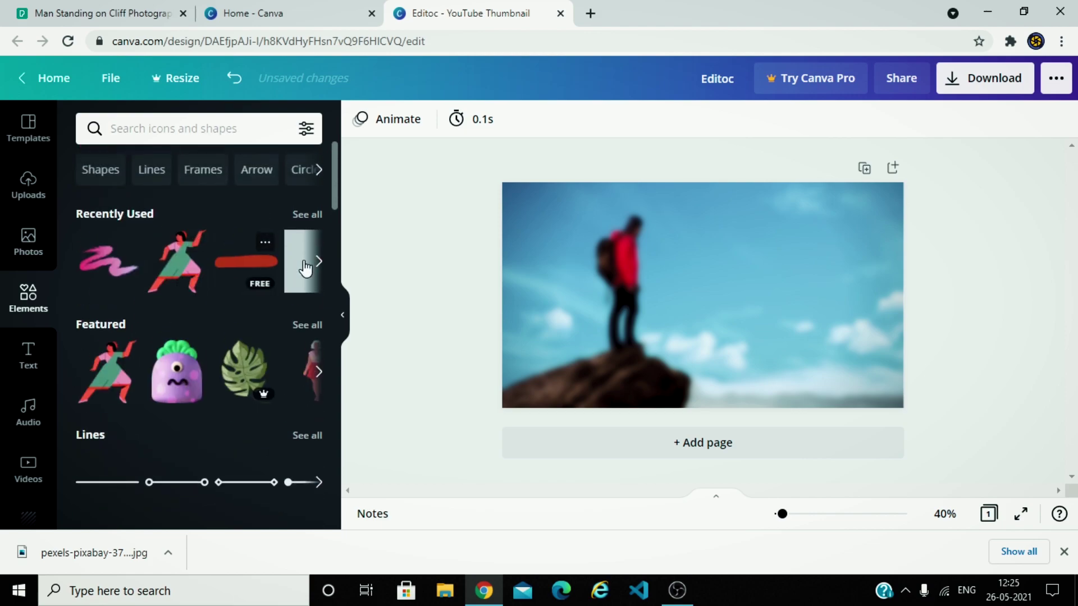
Add a square frame outline and stretch it taller and past both page sides.
click(317, 261)
click(176, 268)
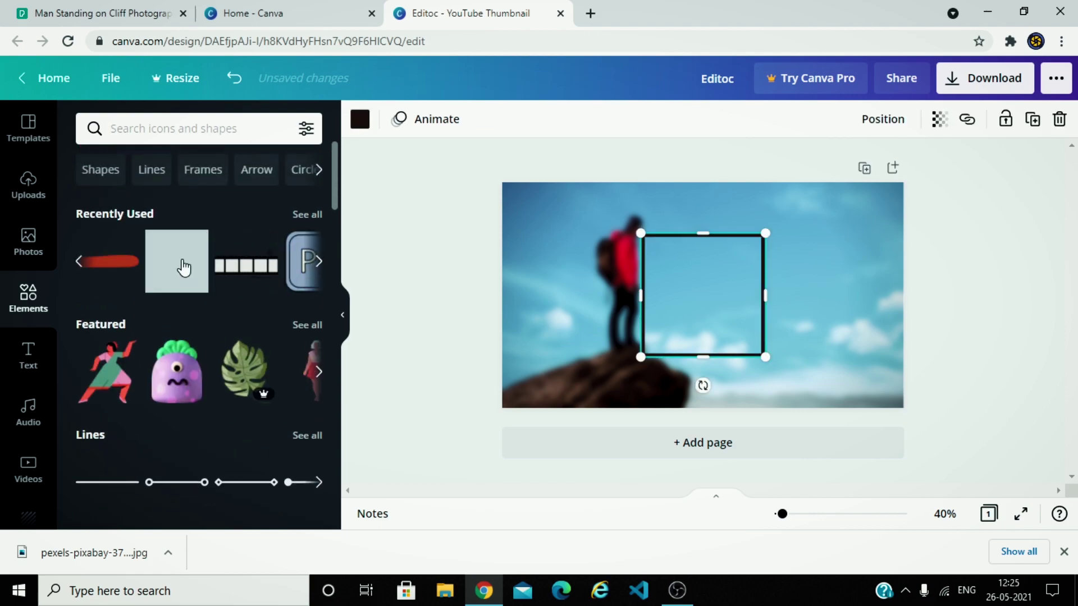
drag(765, 292, 902, 296)
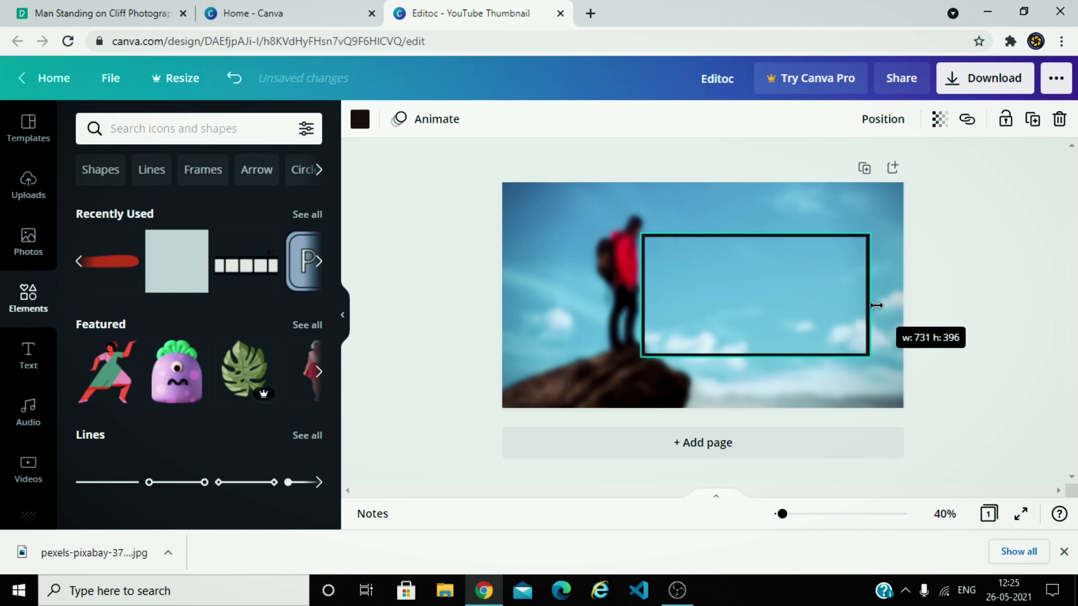
drag(773, 233, 773, 206)
drag(772, 357, 772, 385)
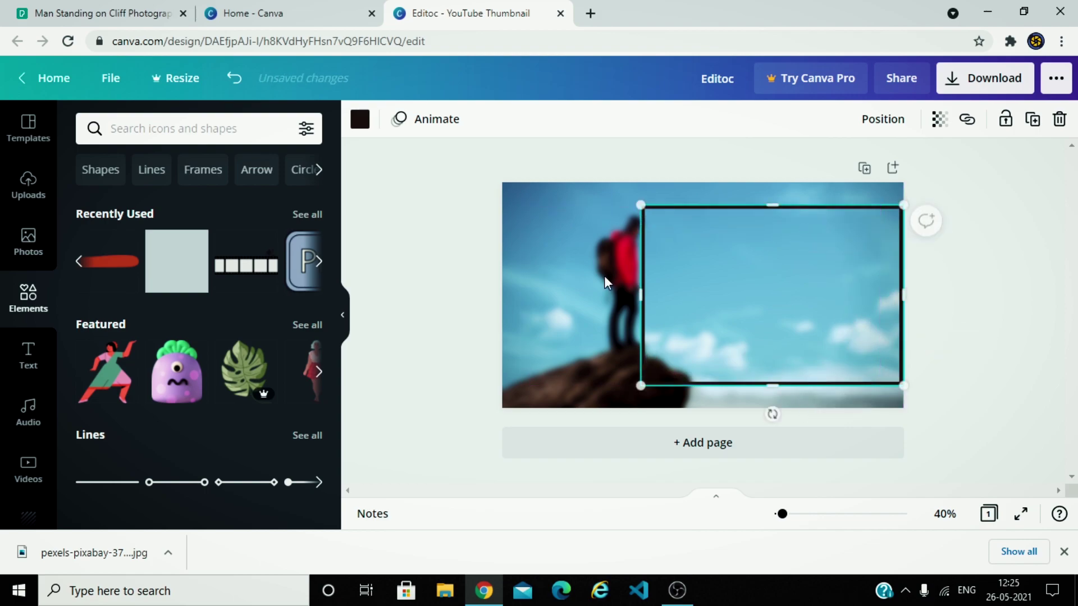
drag(641, 296, 437, 296)
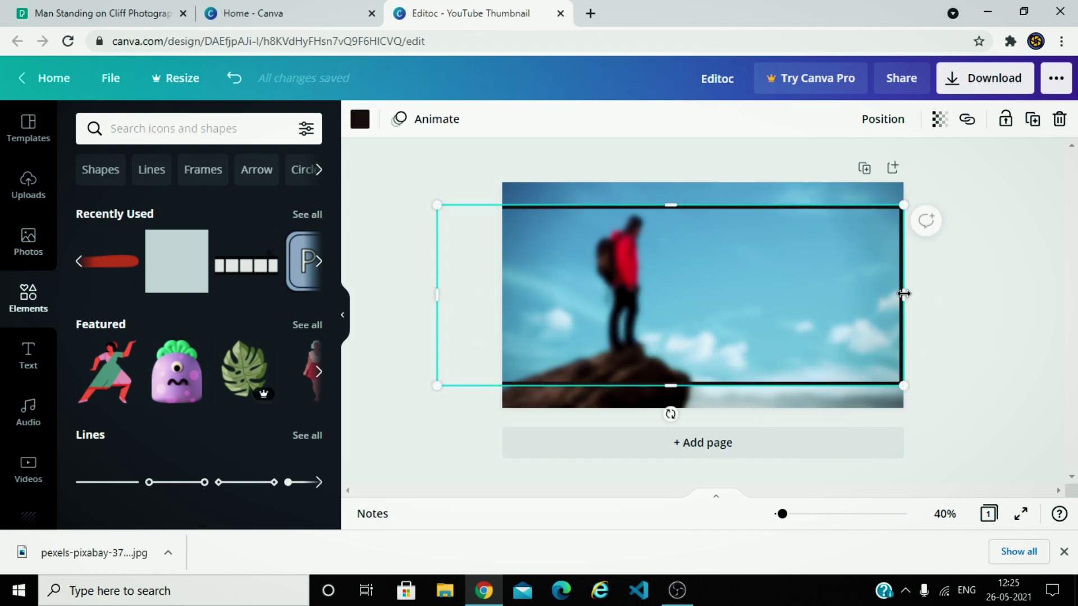
drag(904, 293, 975, 294)
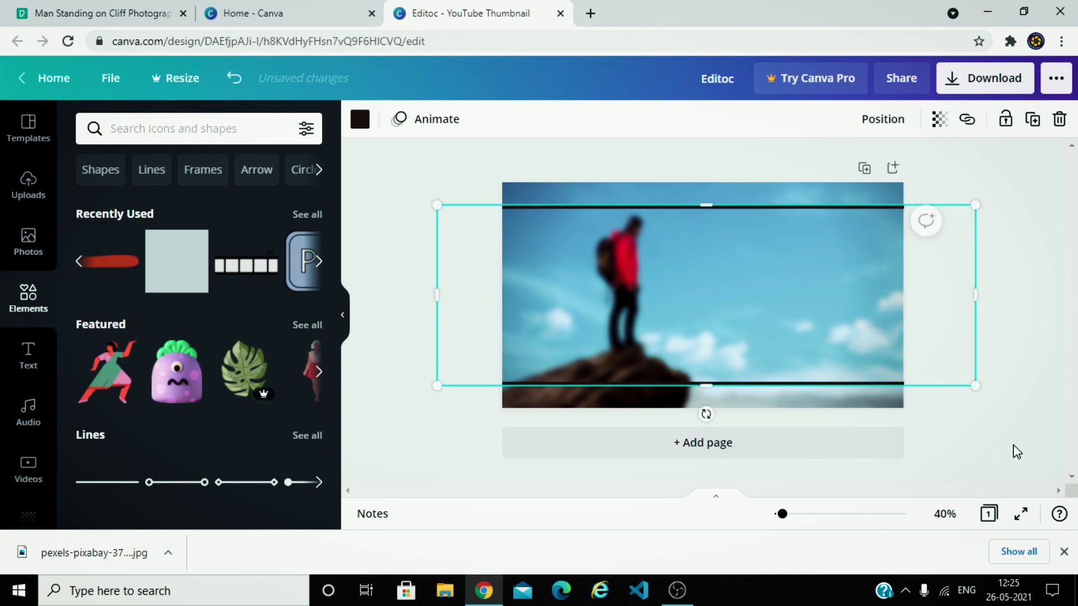
click(1031, 446)
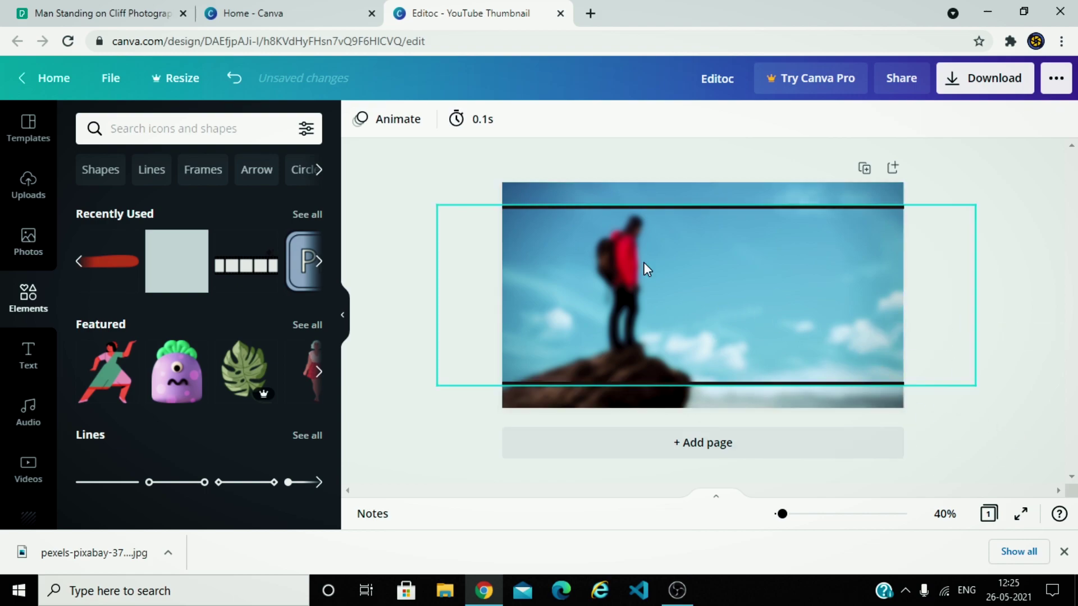
Try a light blue outline colour on the wide frame.
click(629, 292)
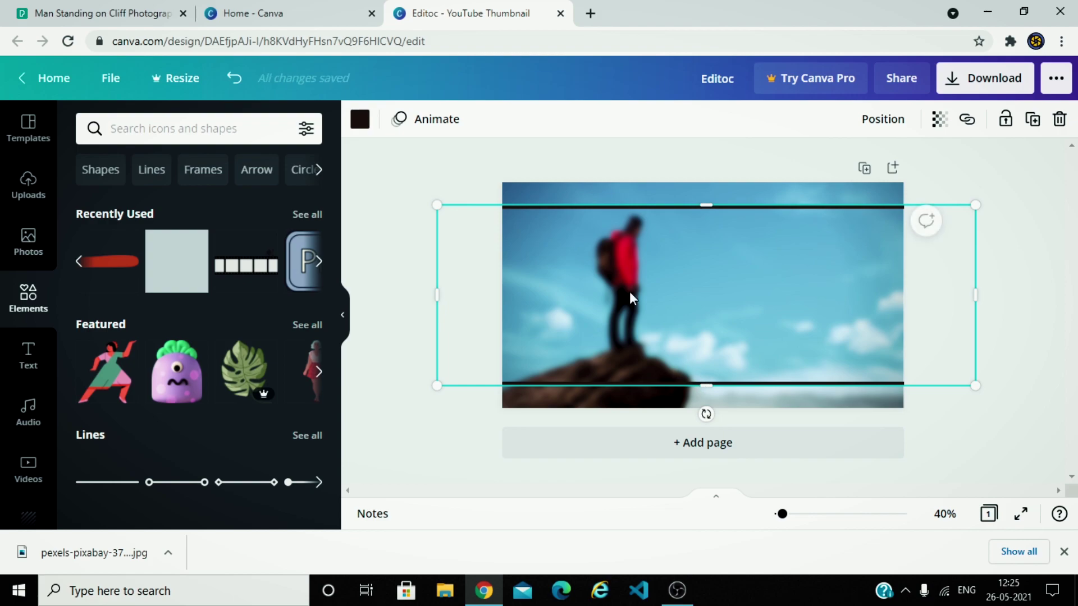
click(361, 119)
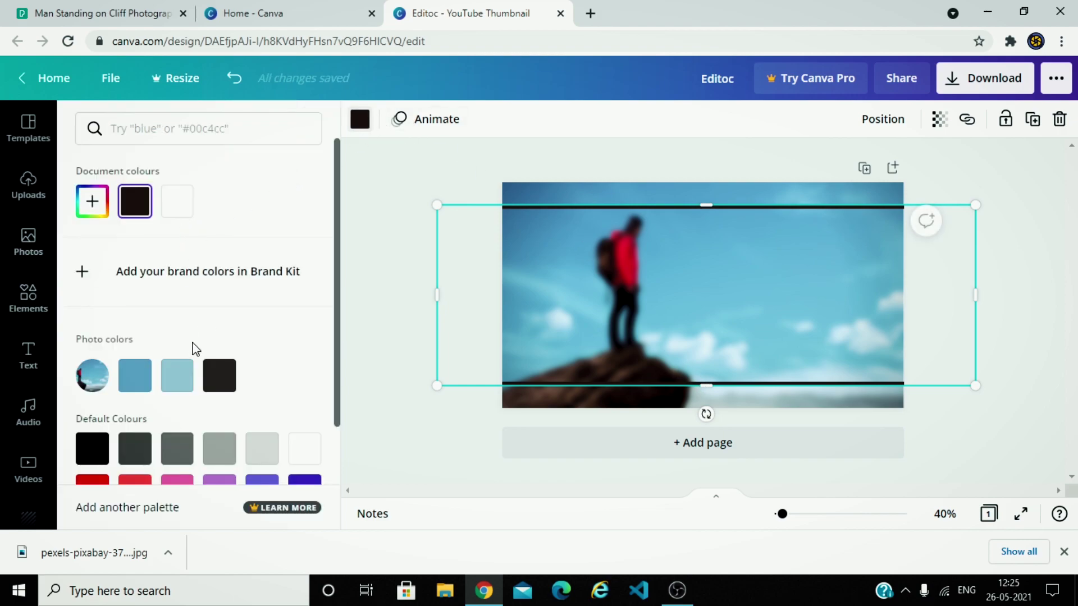
click(188, 377)
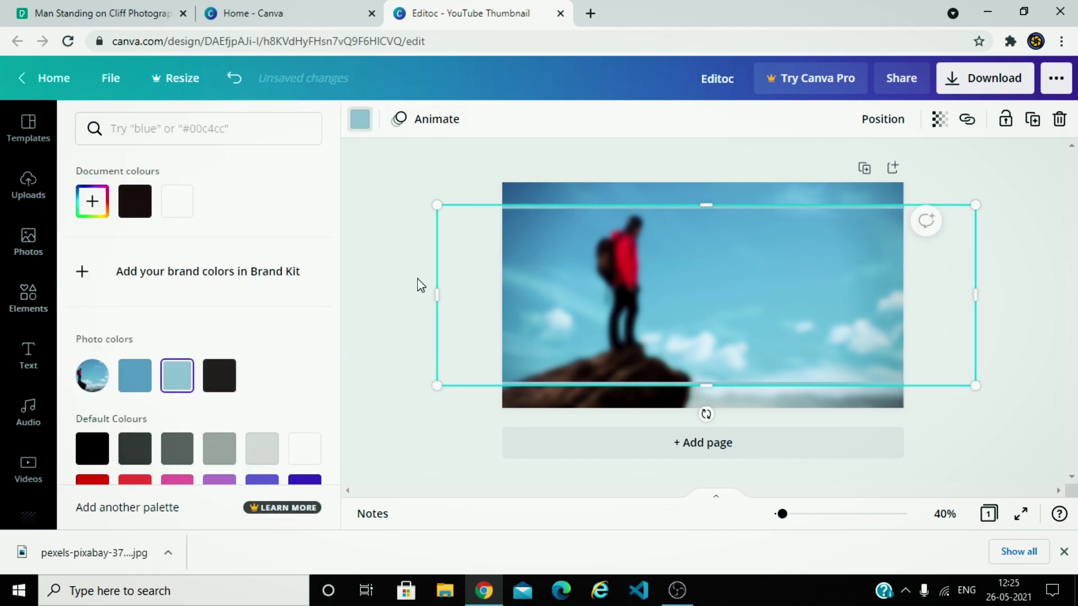
key(Escape)
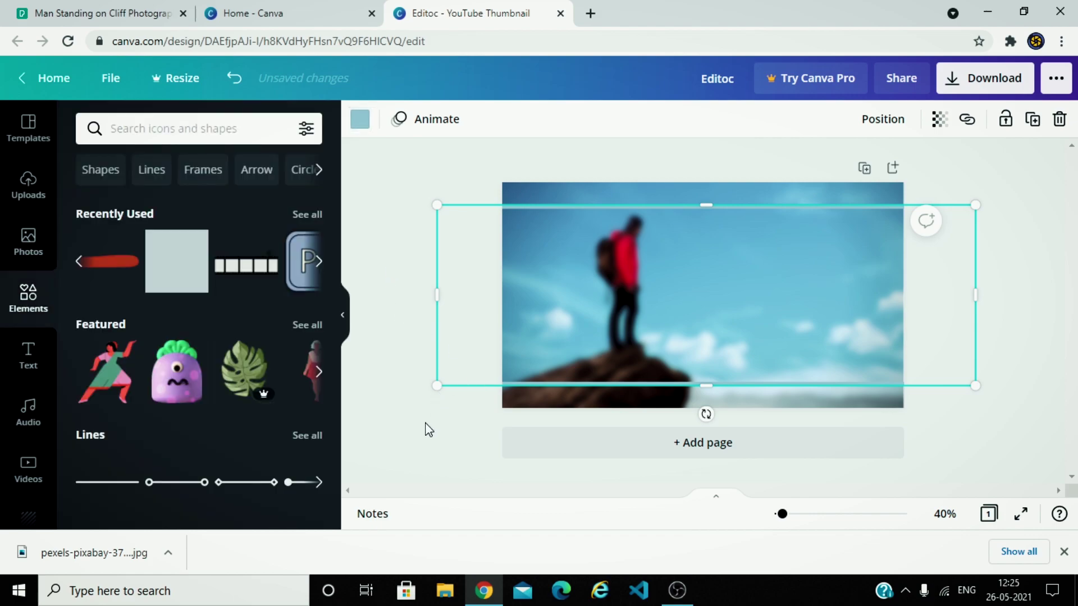
click(425, 425)
Try darker blue, pink and black, then settle on yellow for the frame outline.
click(774, 379)
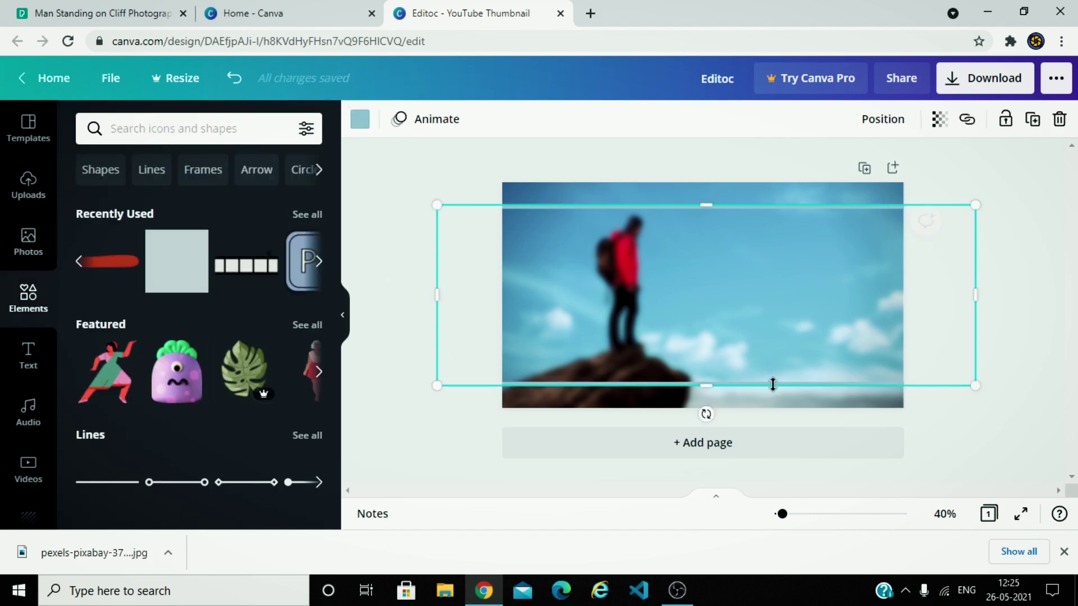
click(370, 121)
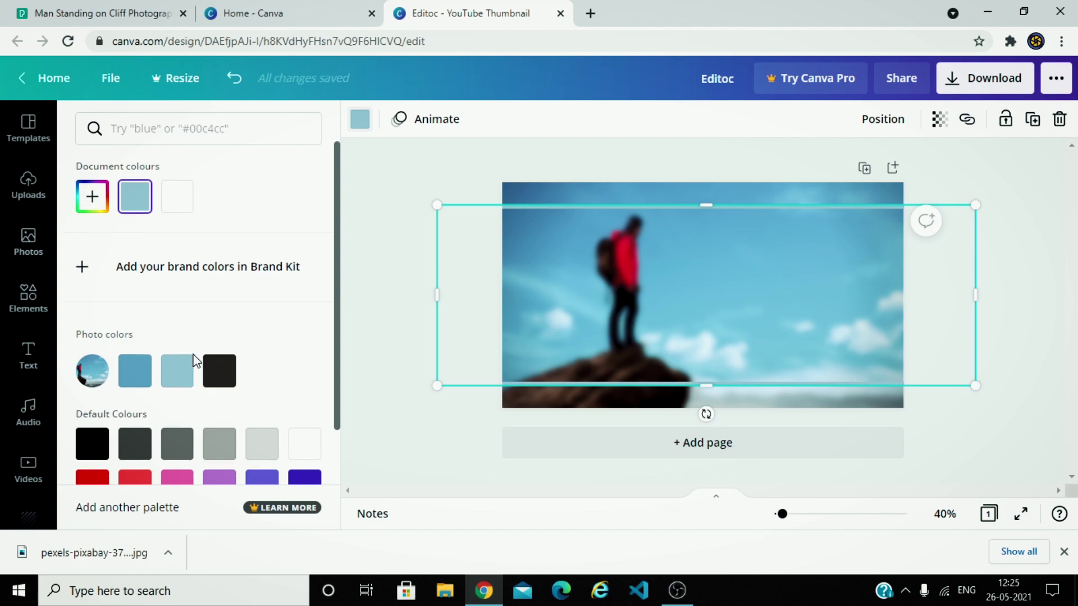
scroll(129, 309, down, 2)
click(129, 308)
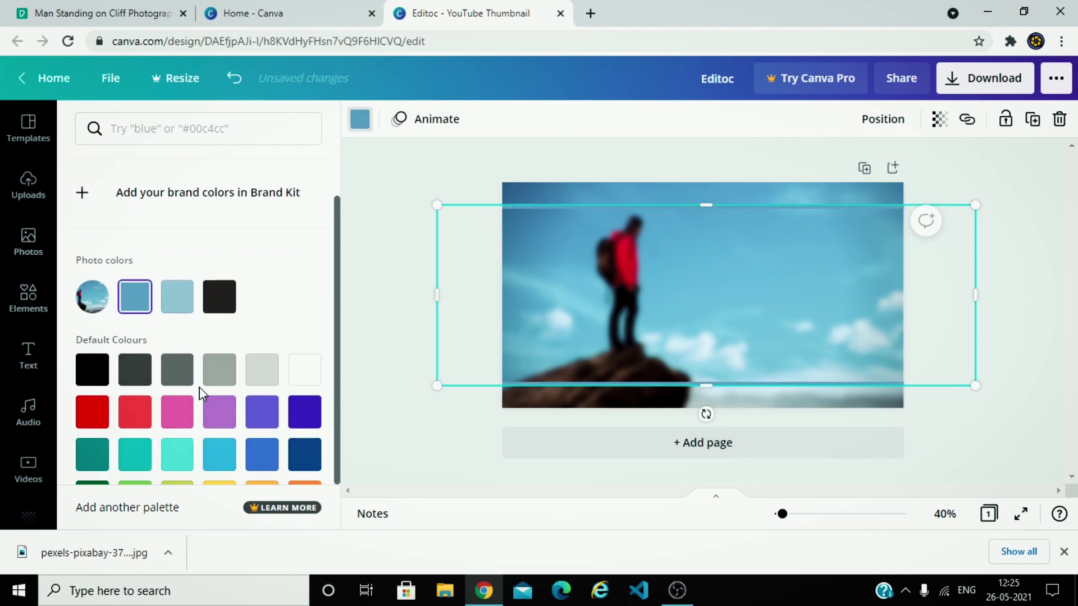
click(177, 413)
scroll(312, 400, down, 1)
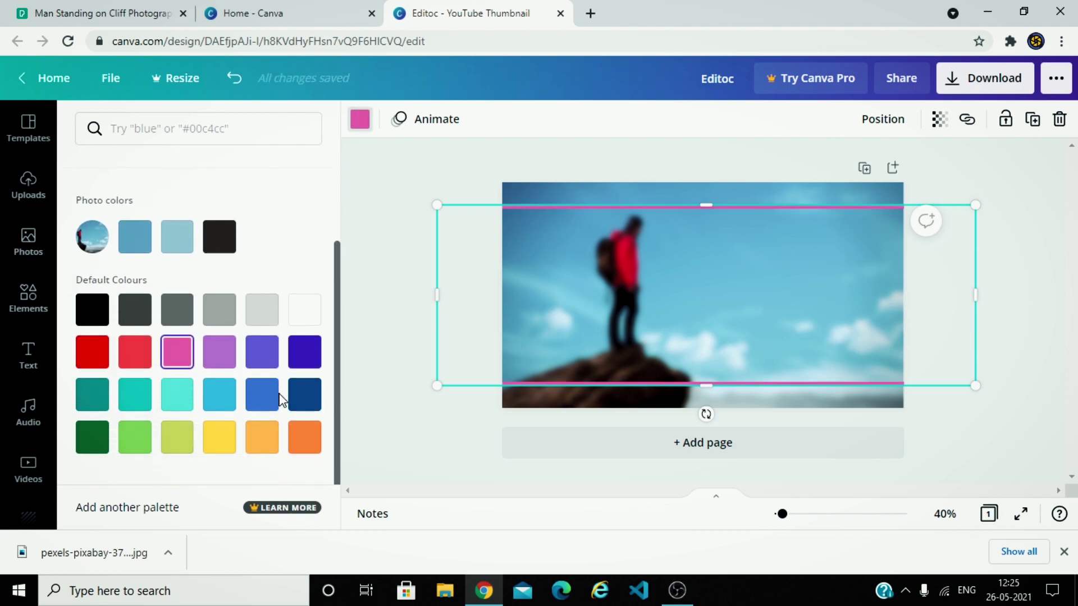
click(219, 236)
click(219, 437)
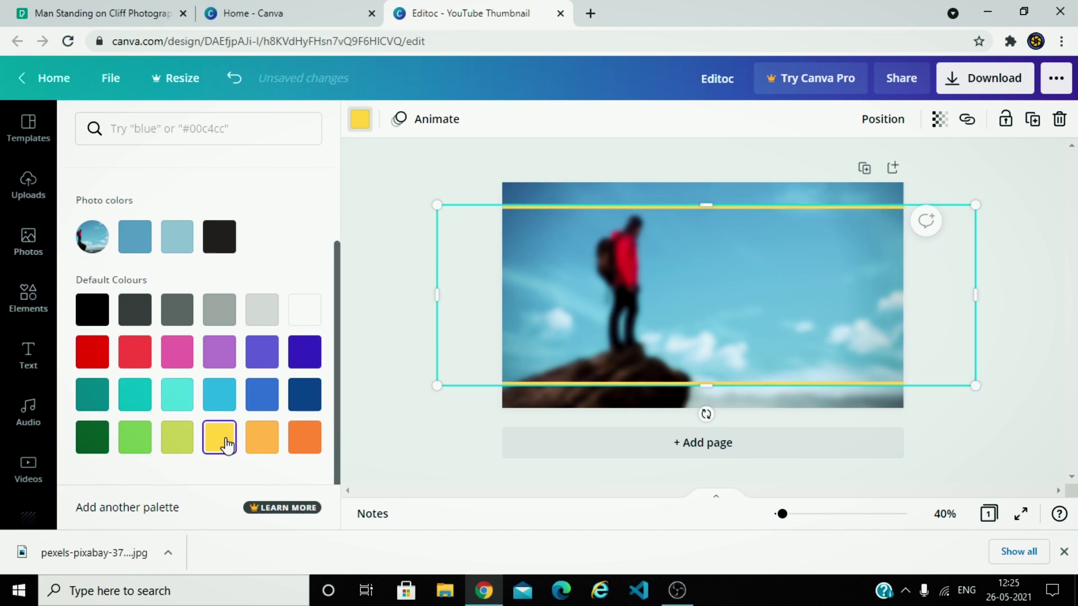
click(375, 339)
click(1018, 410)
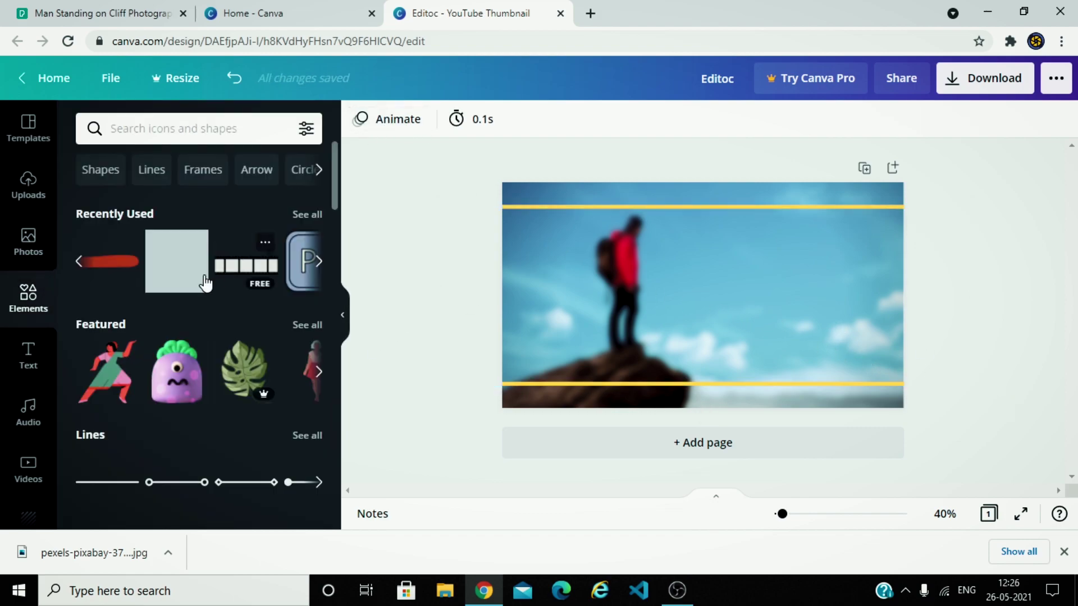
Add a second square frame and stretch it to the yellow lines' height.
click(320, 263)
click(320, 264)
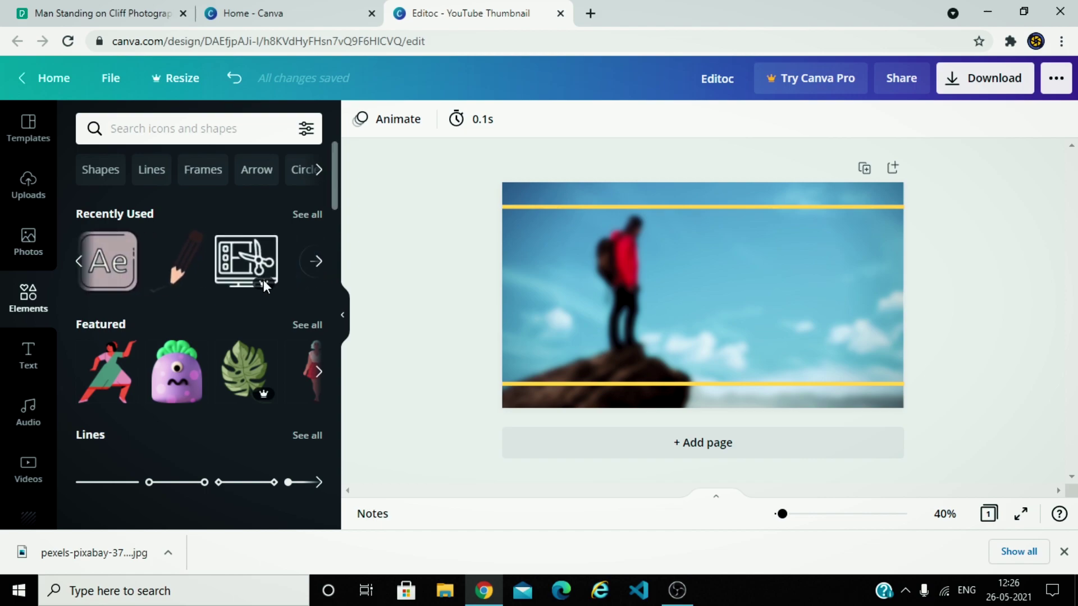
click(79, 261)
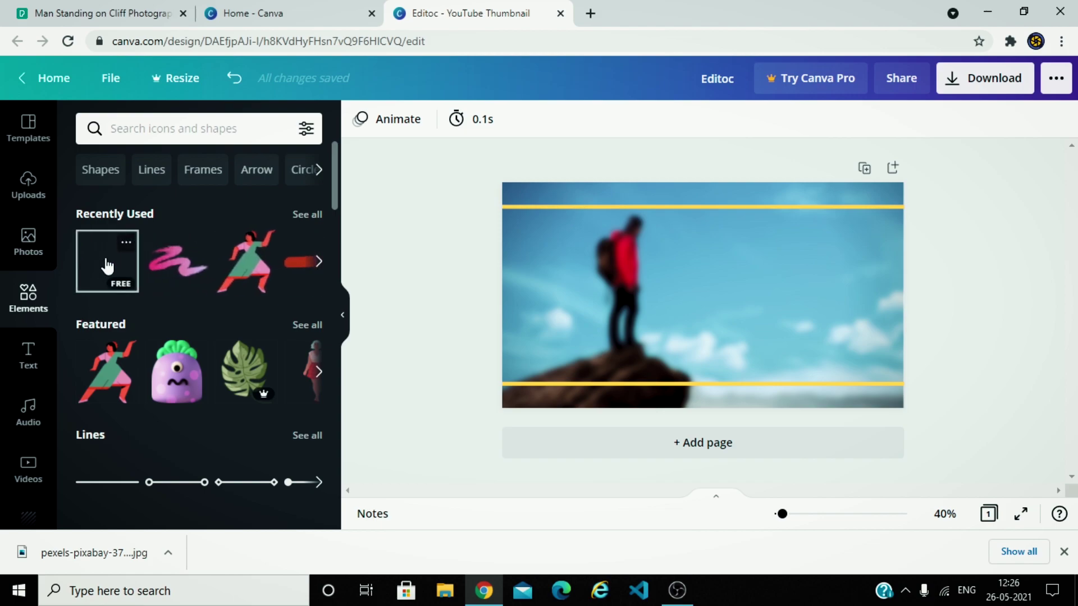
click(82, 263)
drag(764, 294, 860, 296)
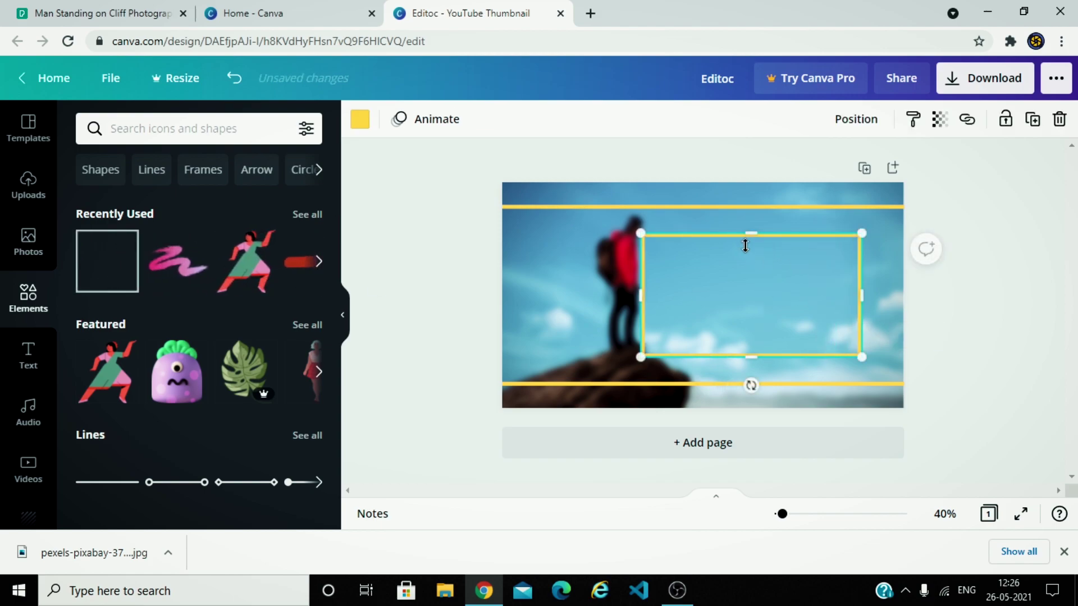
drag(748, 236, 756, 207)
drag(640, 282, 525, 282)
drag(703, 357, 707, 385)
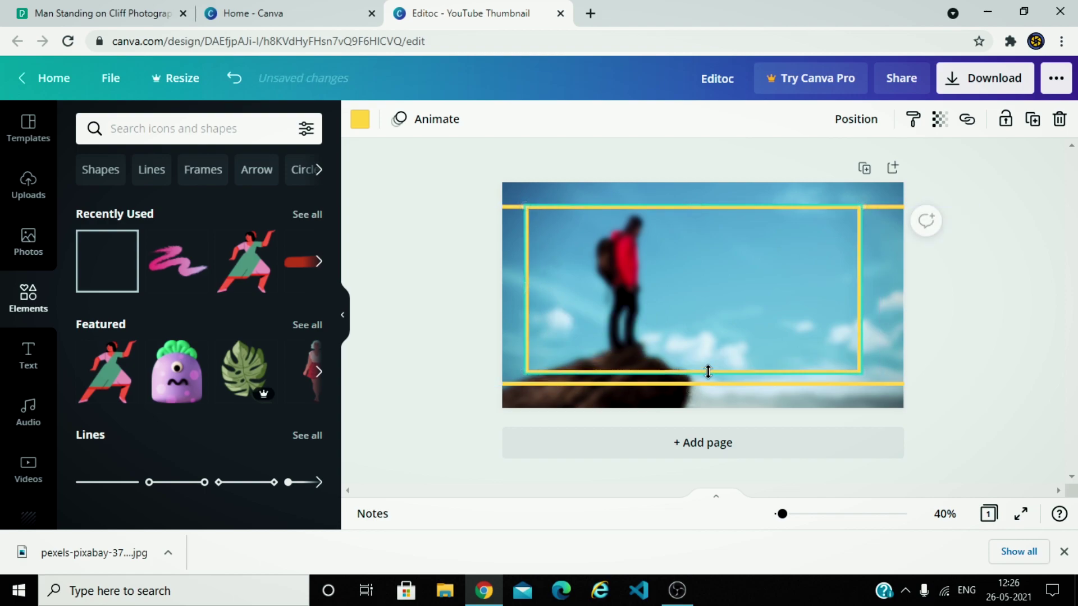
click(1005, 320)
Add a third frame at the centre and fit it between the yellow lines.
click(106, 261)
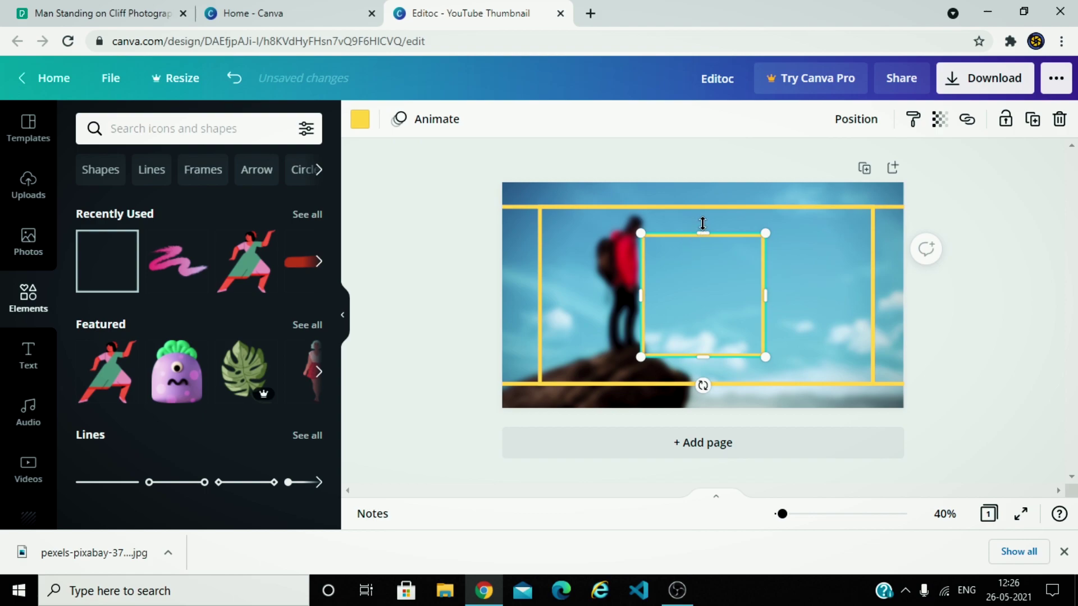
drag(703, 223, 703, 209)
drag(699, 358, 699, 386)
drag(641, 288, 606, 298)
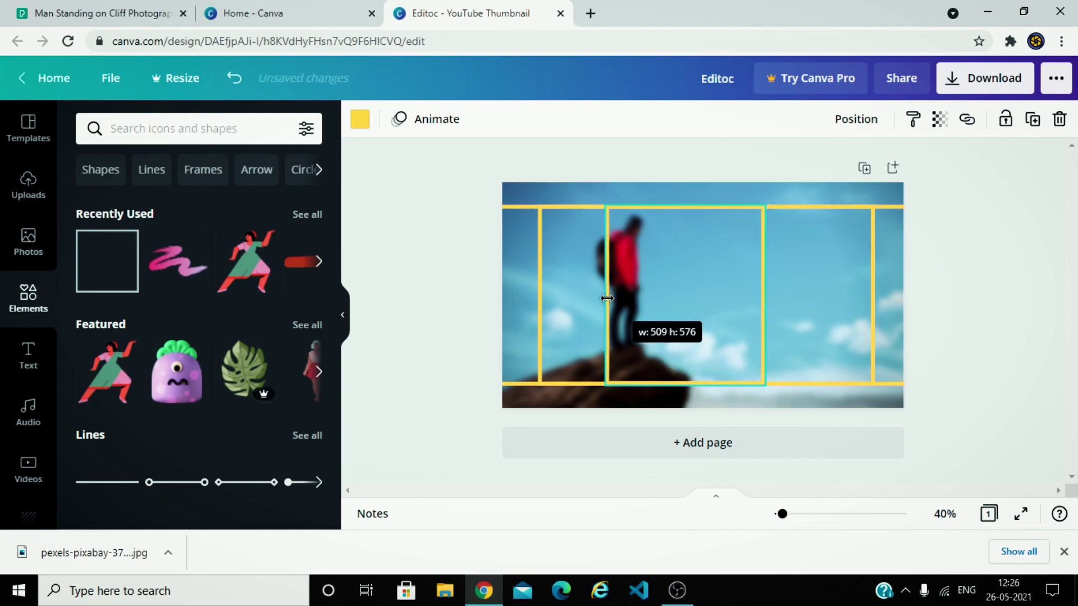
mouse_move(788, 305)
mouse_down()
mouse_move(814, 308)
mouse_move(743, 310)
mouse_up()
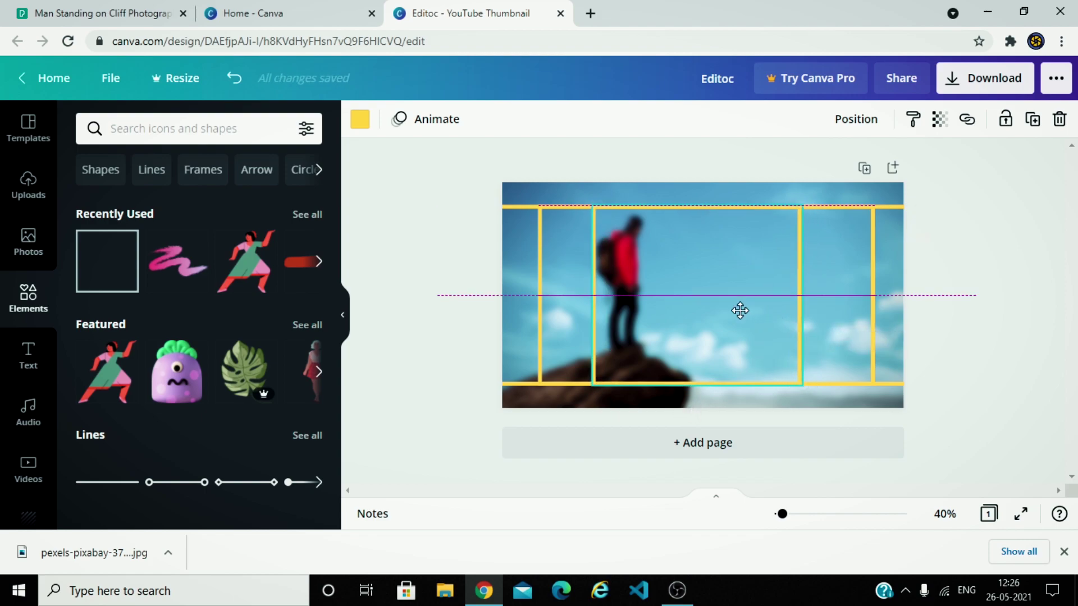
Resize and centre the inner yellow frame.
click(1010, 328)
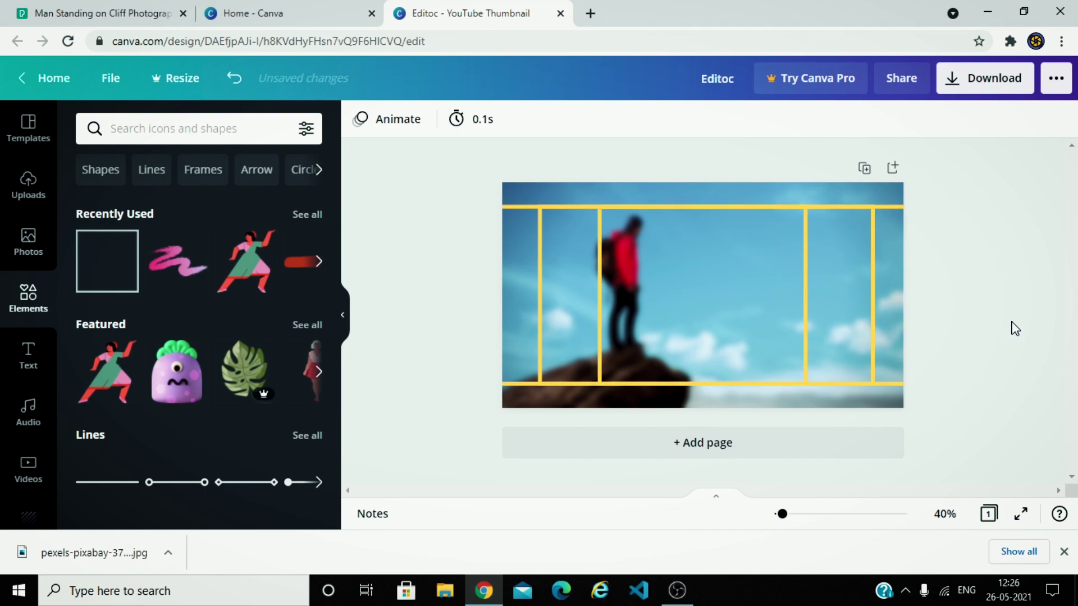
click(715, 246)
mouse_move(766, 301)
mouse_down()
mouse_move(806, 306)
mouse_move(745, 311)
mouse_up()
click(974, 330)
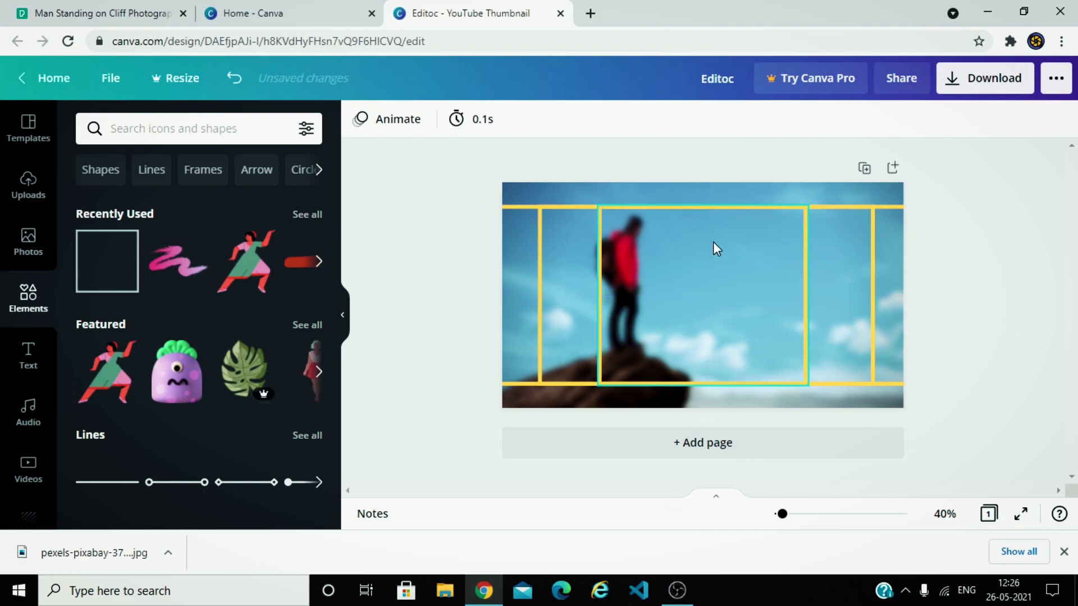
Add another yellow frame and stretch it to all four canvas edges.
click(106, 261)
drag(704, 233, 703, 183)
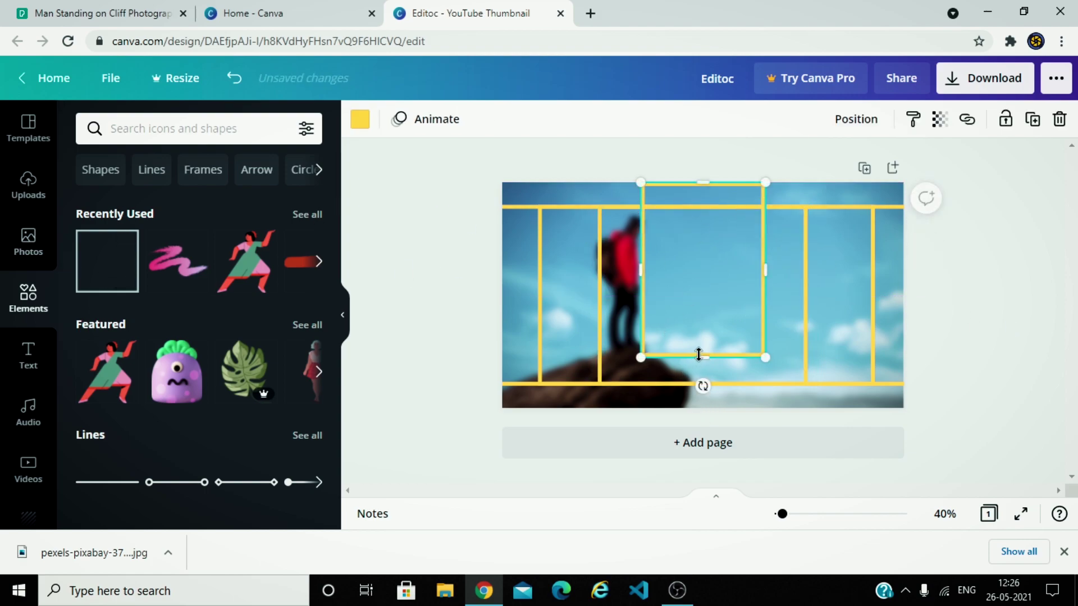
drag(699, 354, 703, 407)
drag(639, 295, 502, 296)
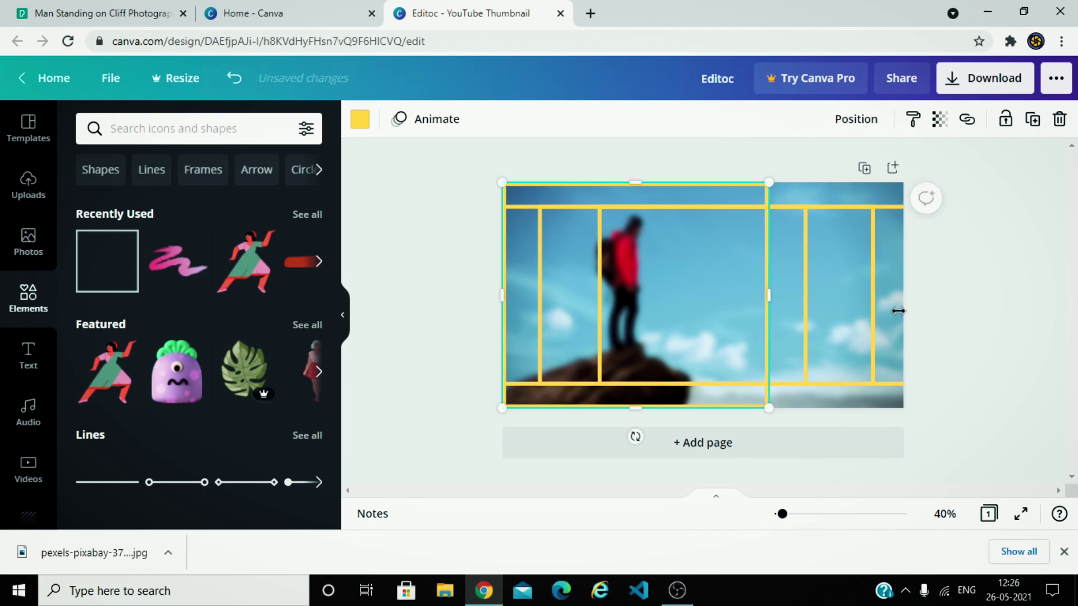
drag(898, 310, 901, 311)
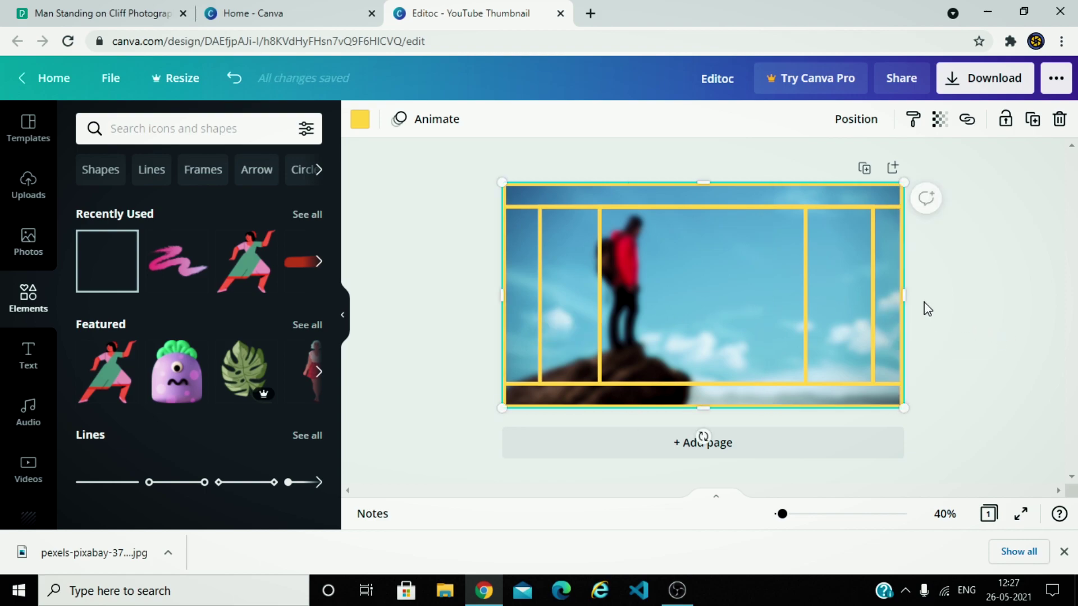
click(985, 283)
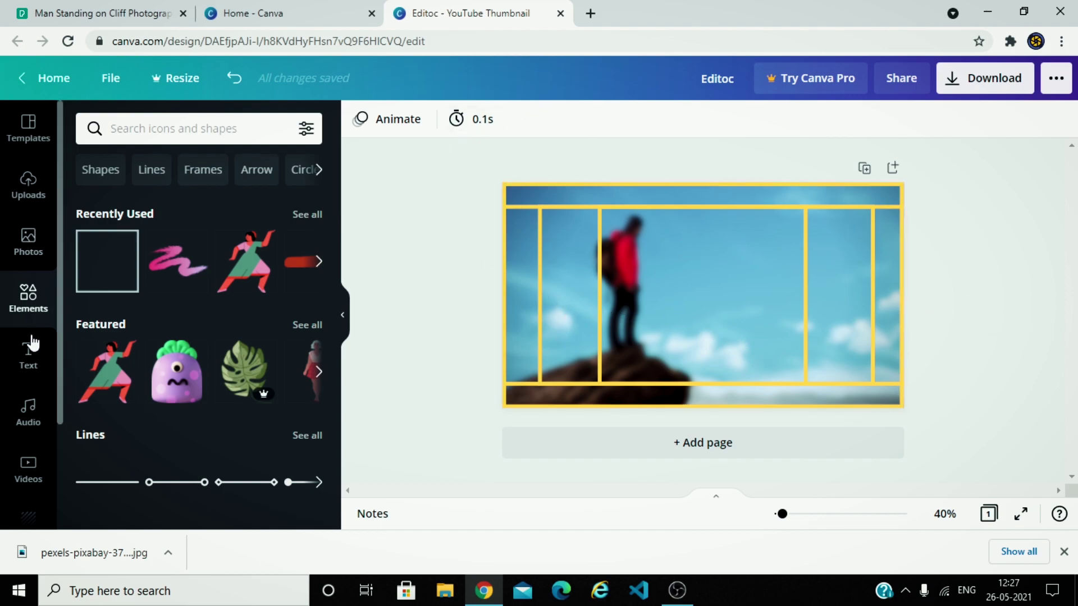
Place an 'Add a heading' text box near the top of the thumbnail.
click(28, 356)
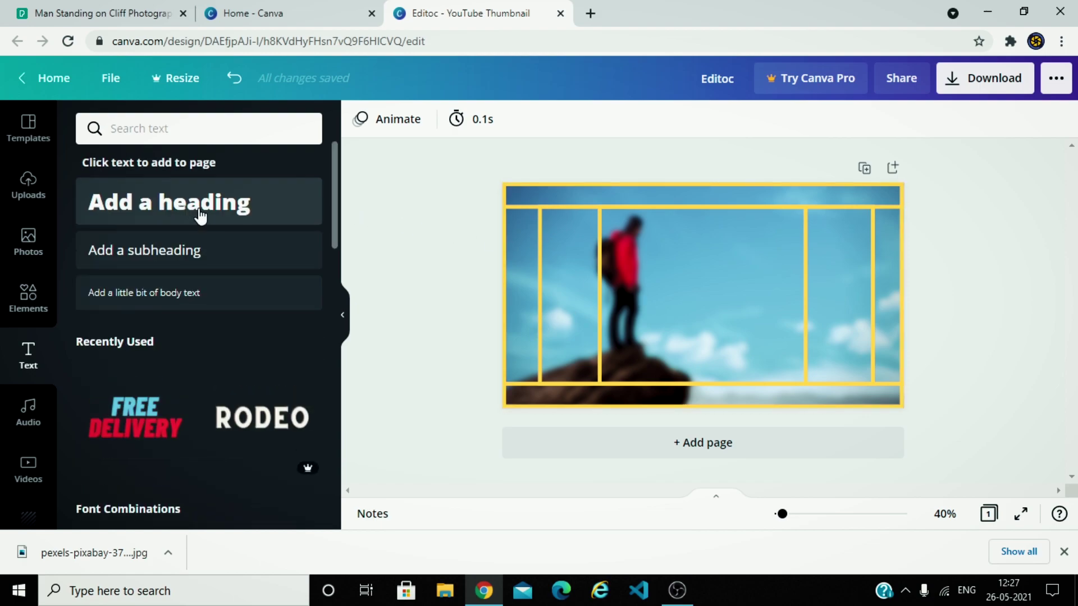
drag(191, 202, 721, 249)
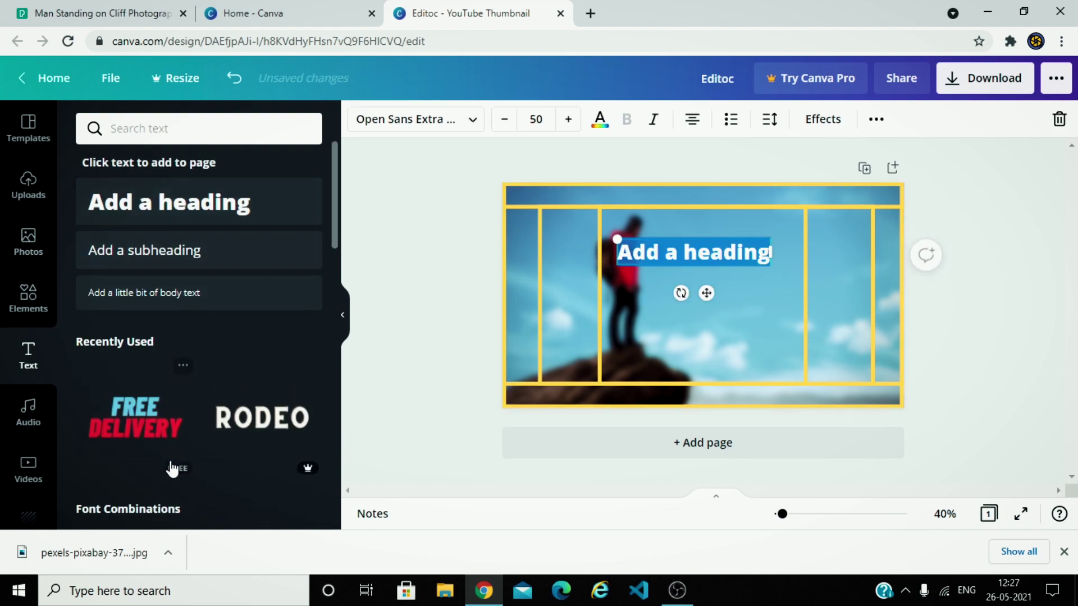
scroll(247, 342, down, 7)
scroll(232, 320, up, 4)
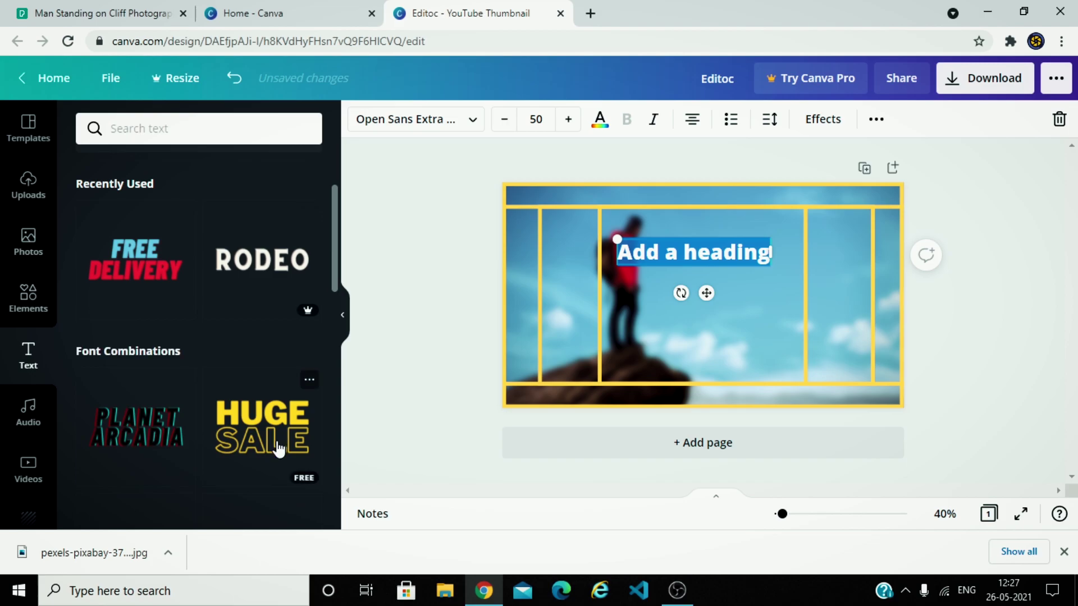
Add the HUGE SALE text combination, then delete all of its parts.
drag(281, 436, 635, 331)
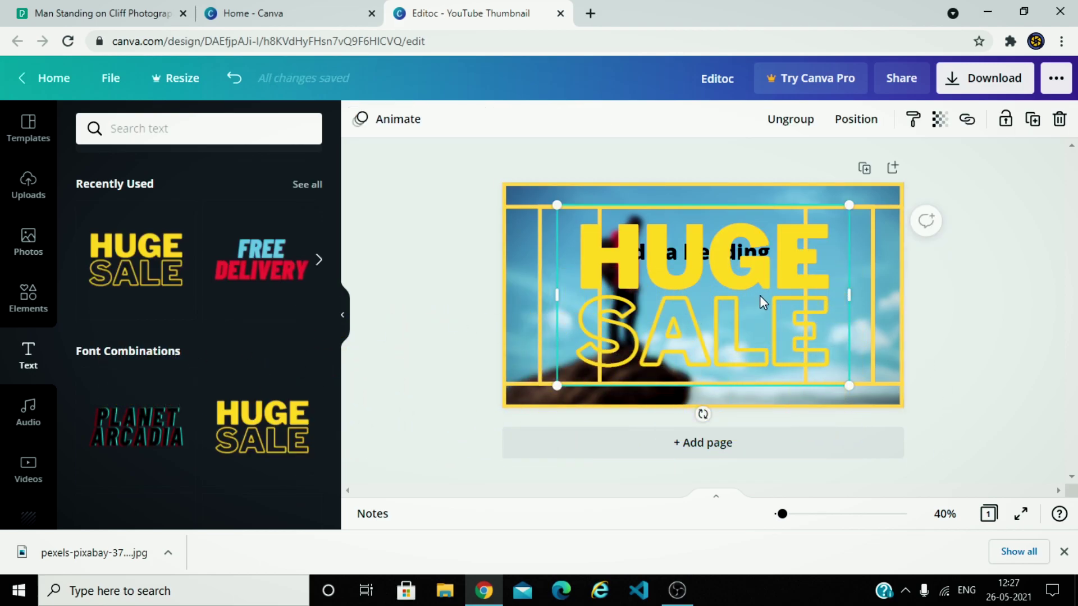
click(788, 361)
key(Delete)
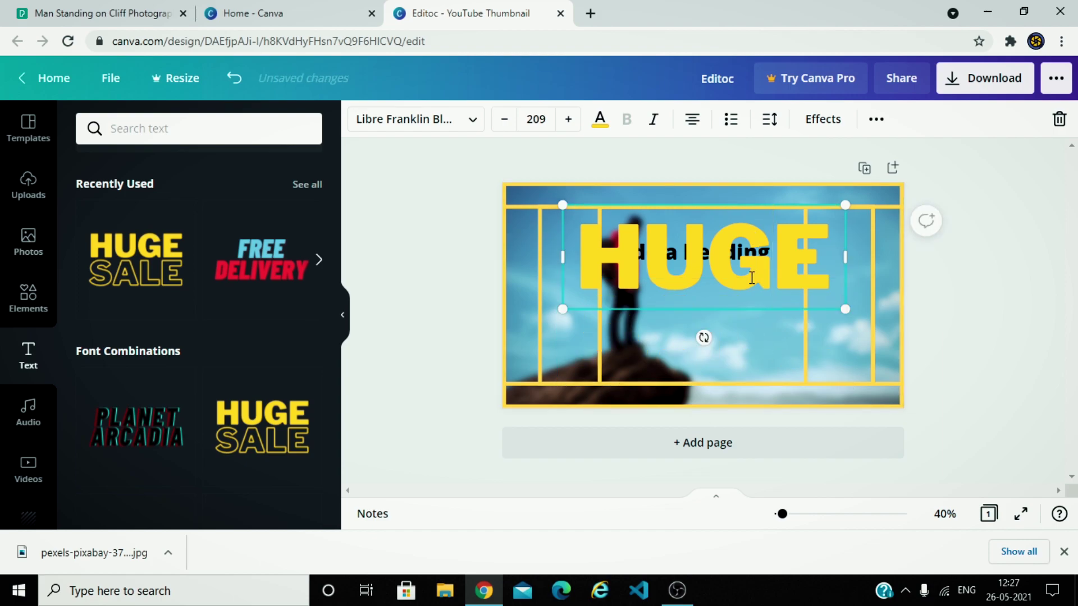
key(BackSpace)
key(Delete)
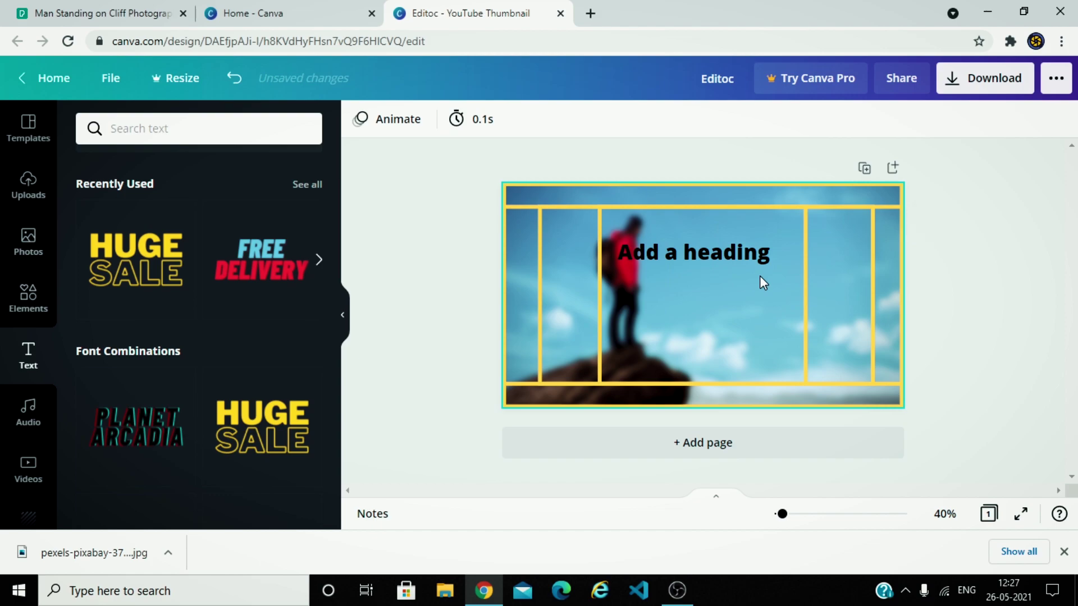
click(750, 258)
Change the heading to 'ASPECT RATIO', enlarge it and move it higher.
key(BackSpace)
text(ASPE)
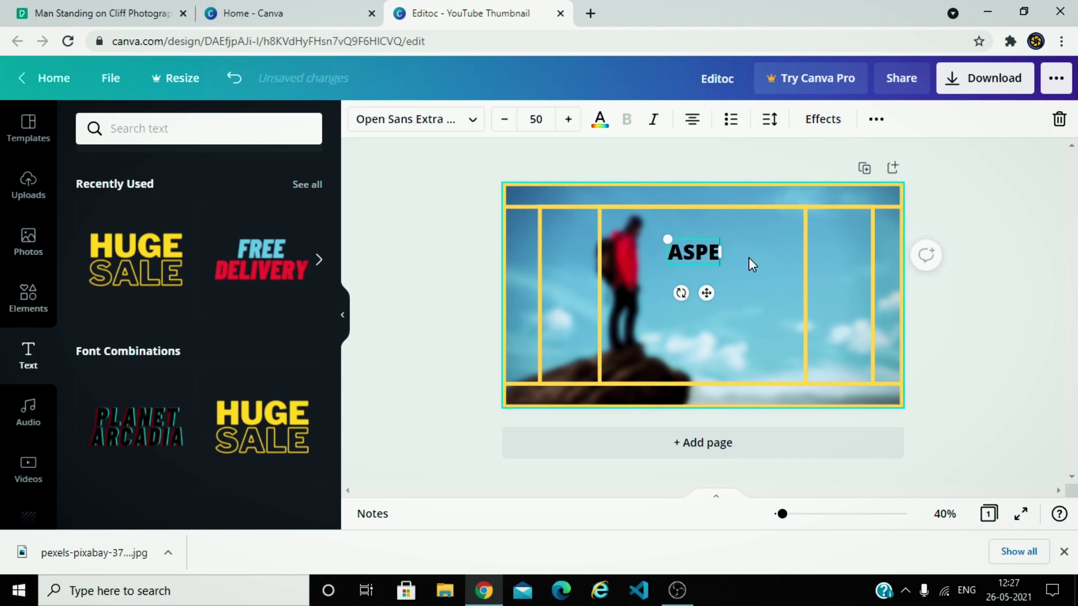
text(CT RA)
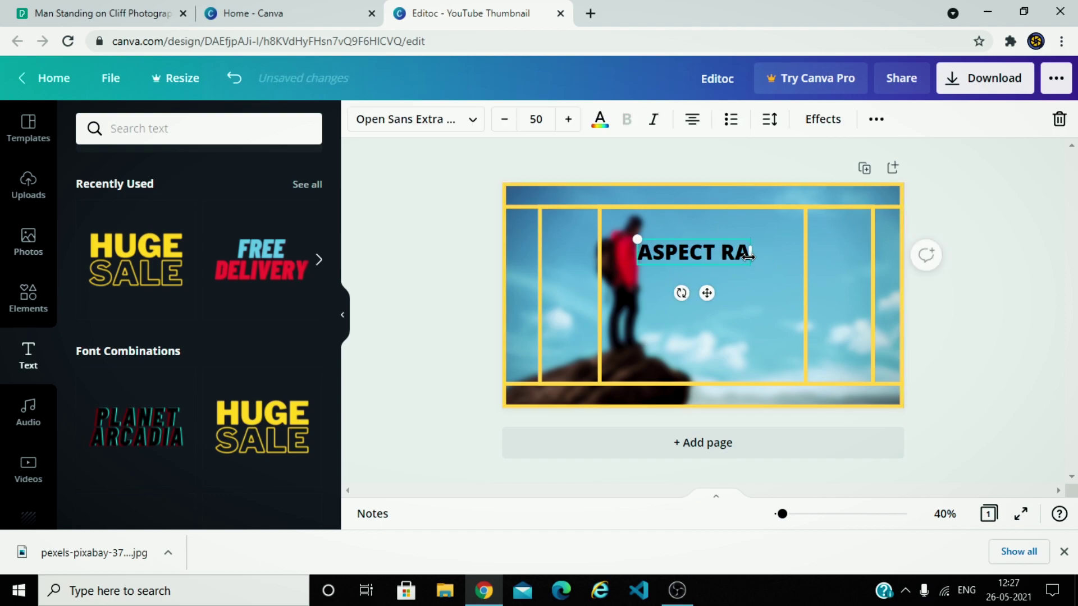
text(TIO)
drag(771, 254, 664, 214)
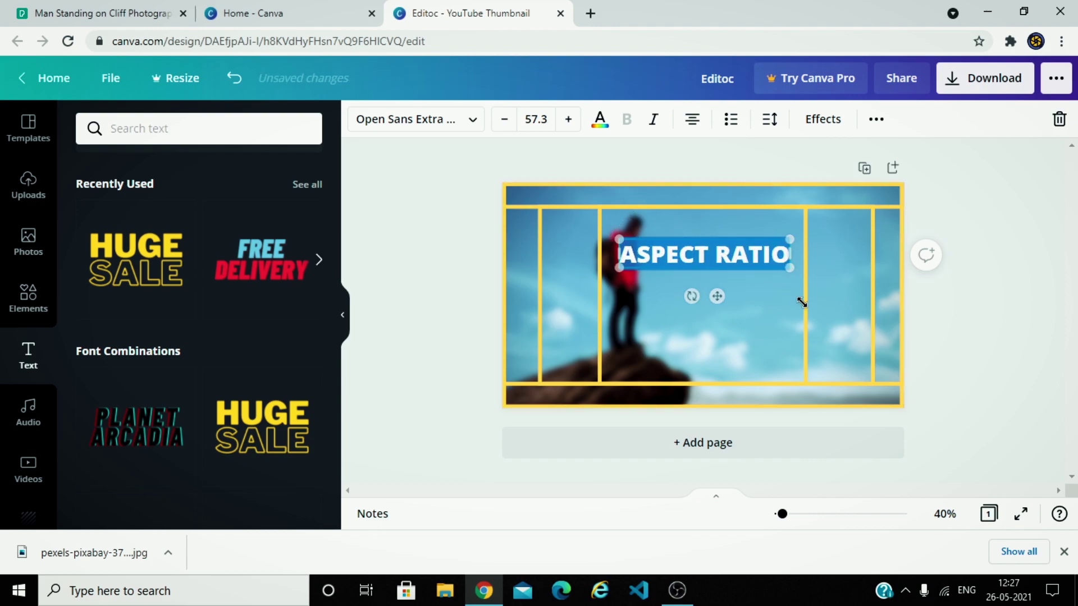
drag(769, 270, 879, 366)
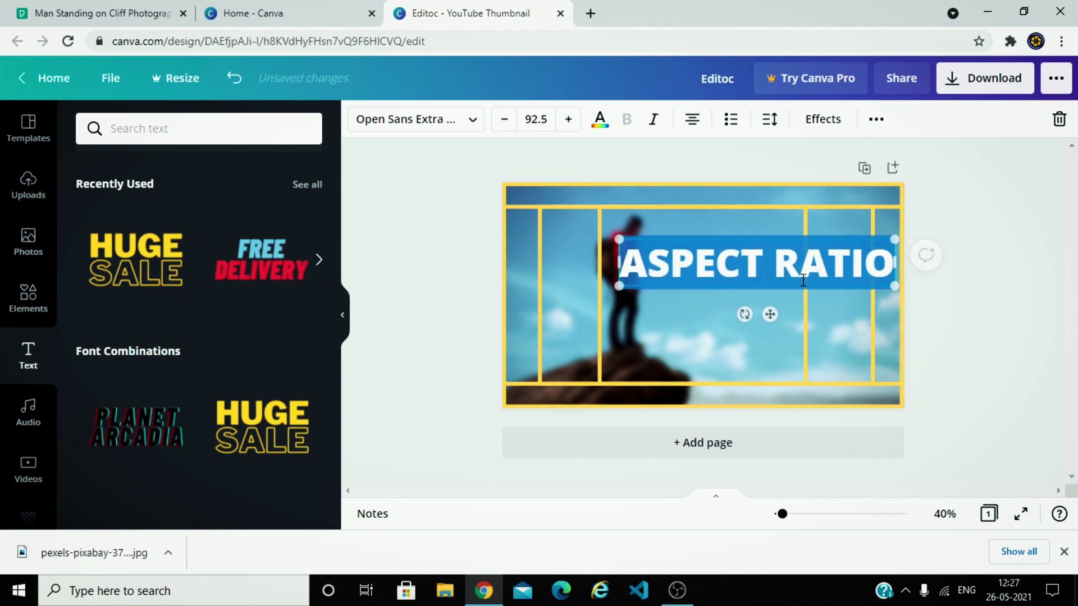
click(914, 358)
drag(784, 274, 719, 248)
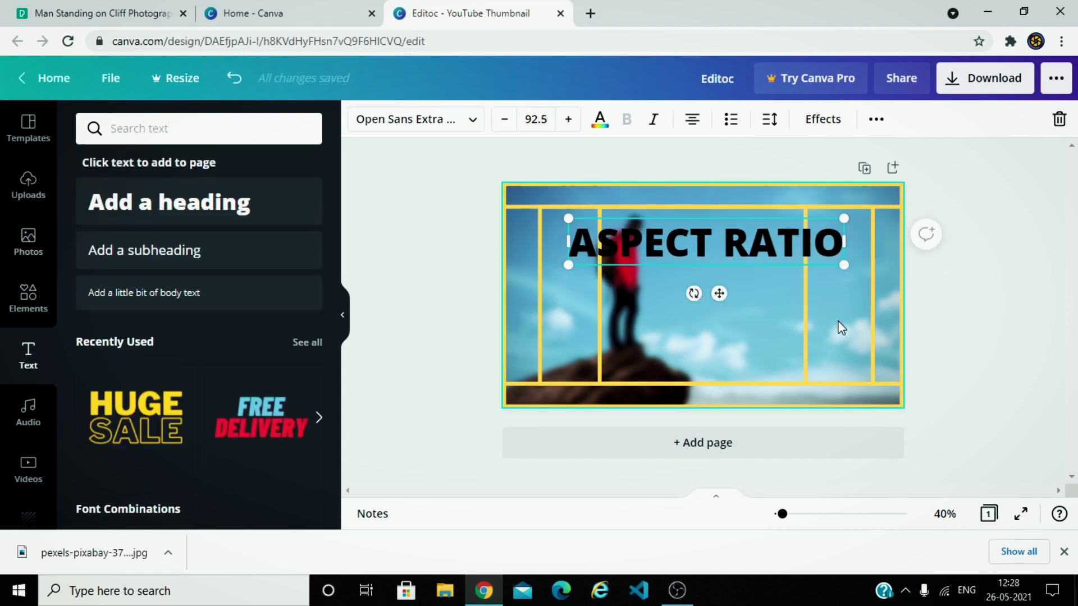
mouse_move(852, 272)
mouse_down()
mouse_move(867, 283)
mouse_move(847, 268)
mouse_up()
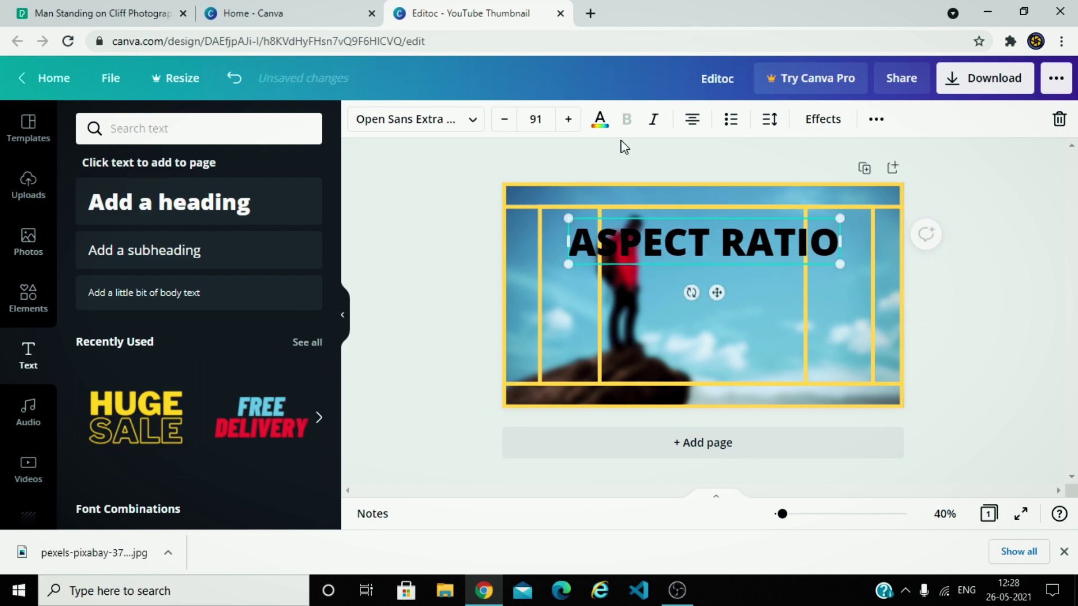
Try white, blue, purple and green title colours, then settle on black.
click(600, 119)
click(219, 203)
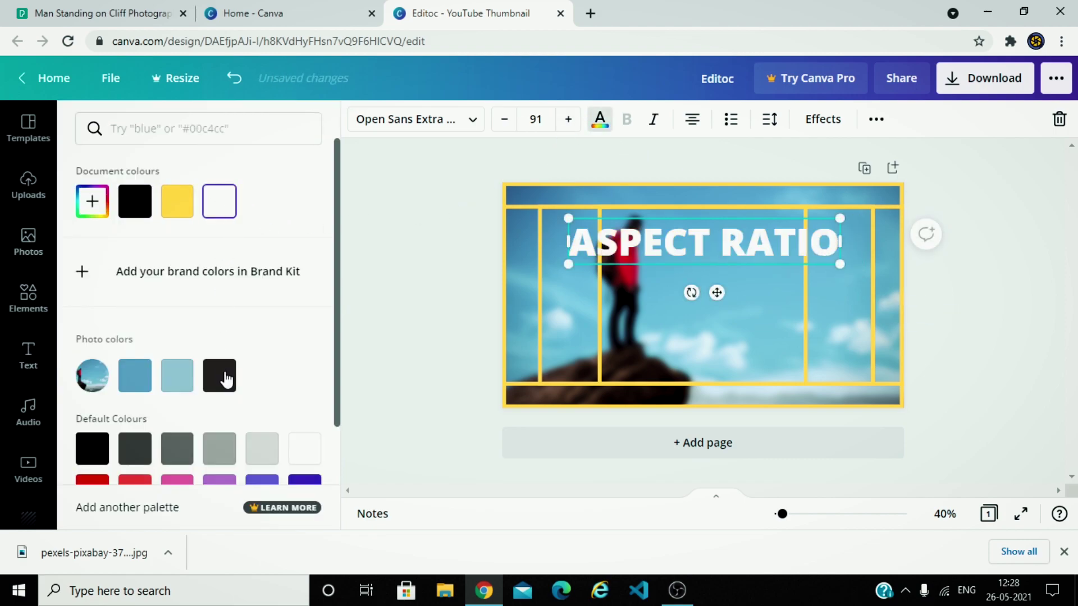
click(134, 375)
scroll(135, 375, down, 2)
click(305, 352)
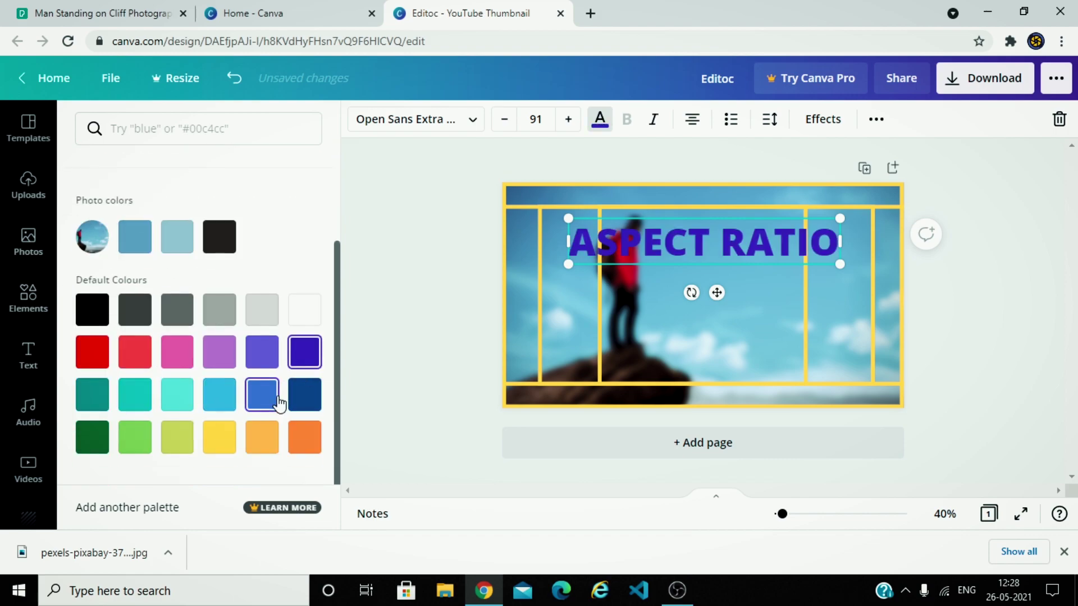
click(96, 434)
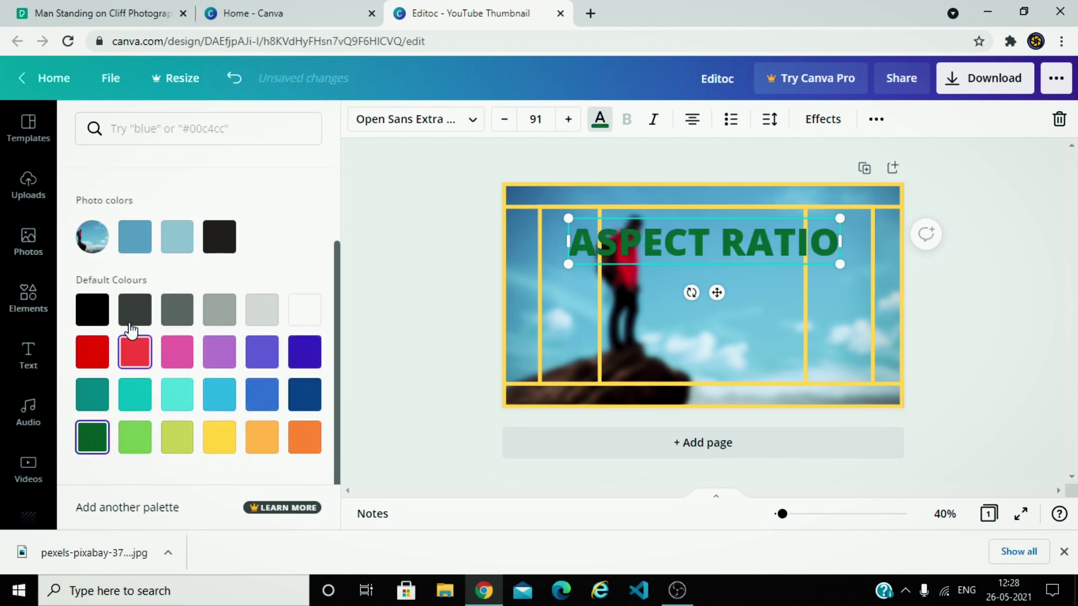
key(ctrl+z)
key(ctrl+z)
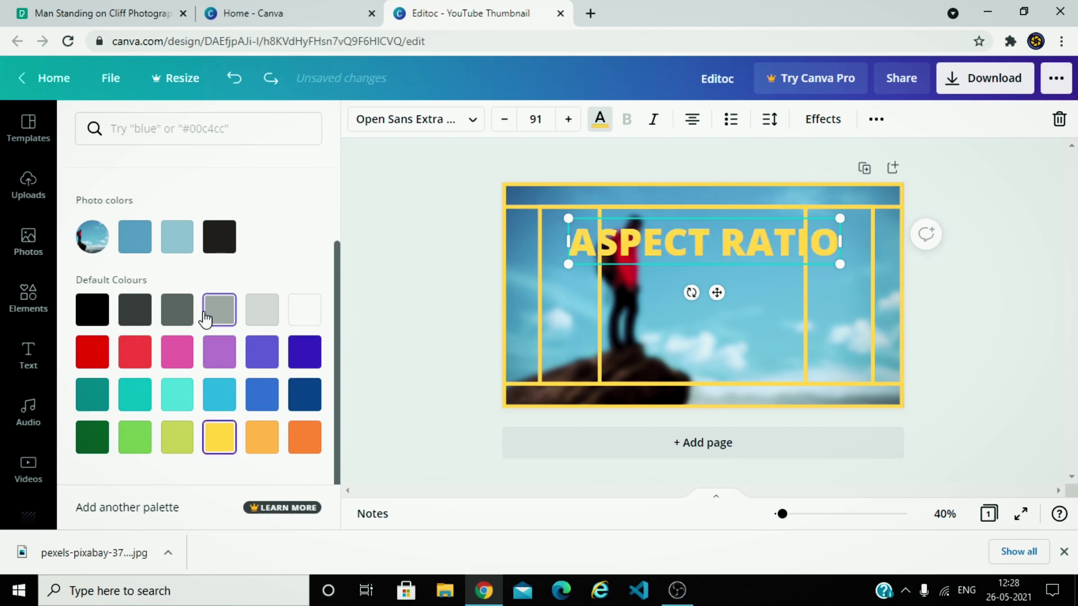
click(92, 309)
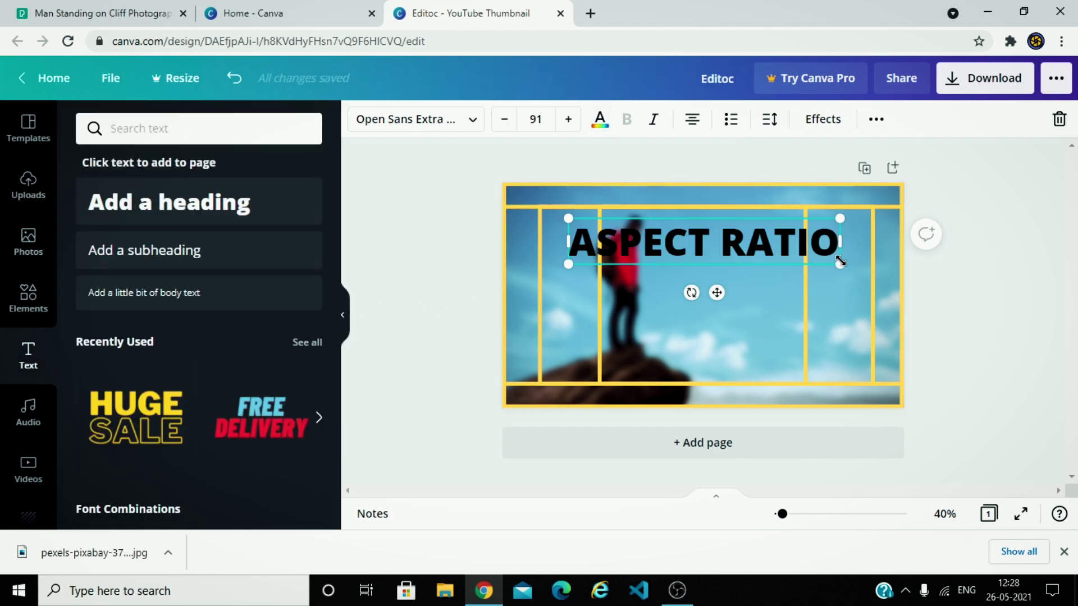
Resize the ASPECT RATIO title to 97.7 and show the Recently Used elements.
drag(840, 264, 805, 245)
drag(780, 513, 779, 518)
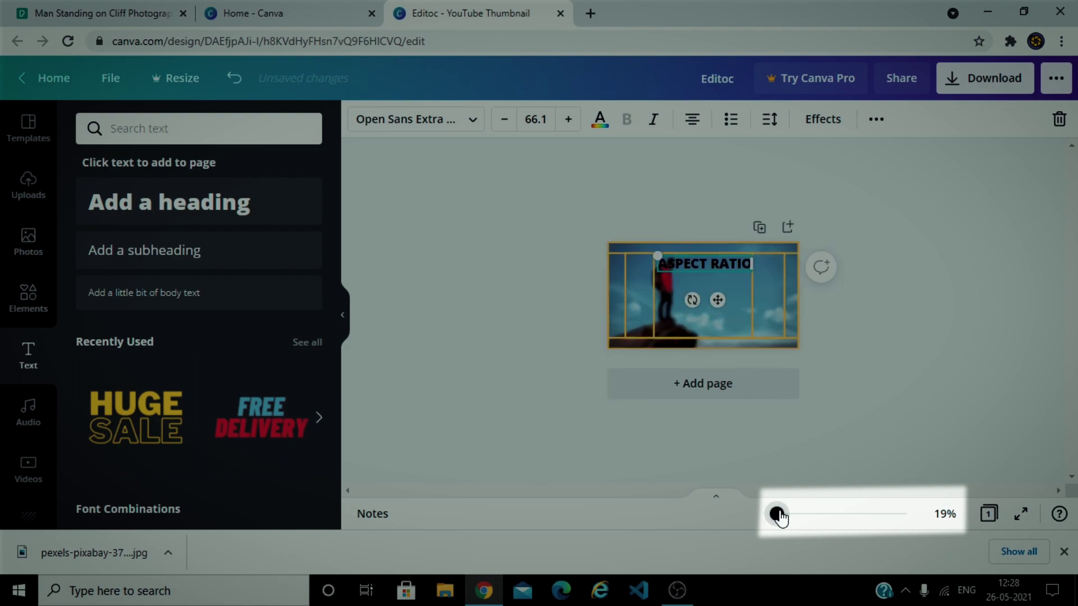
mouse_move(760, 267)
mouse_down()
mouse_move(786, 279)
mouse_move(755, 270)
mouse_up()
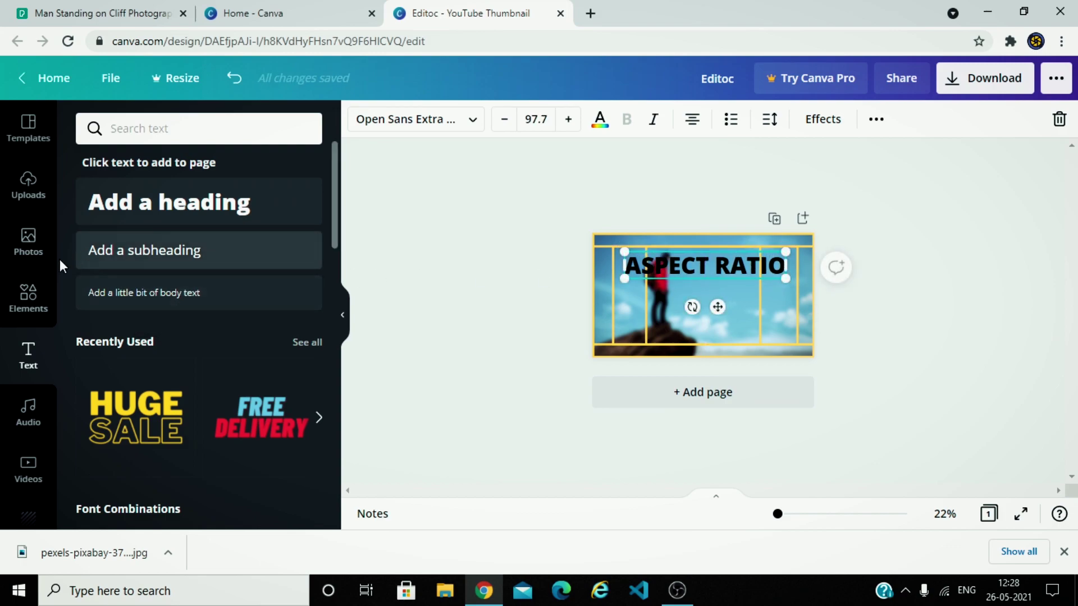
click(28, 298)
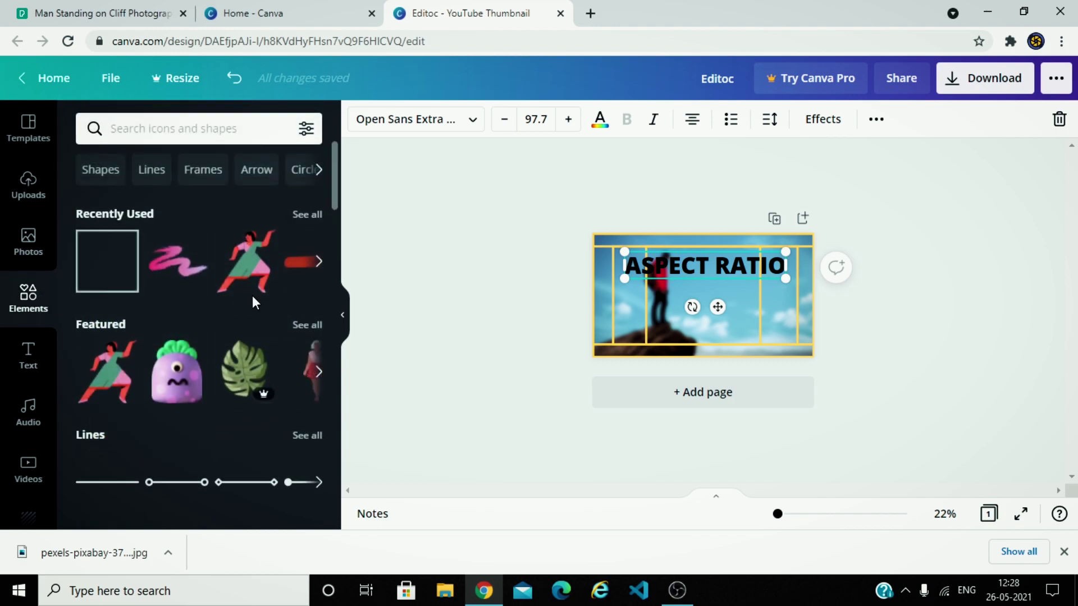
click(319, 264)
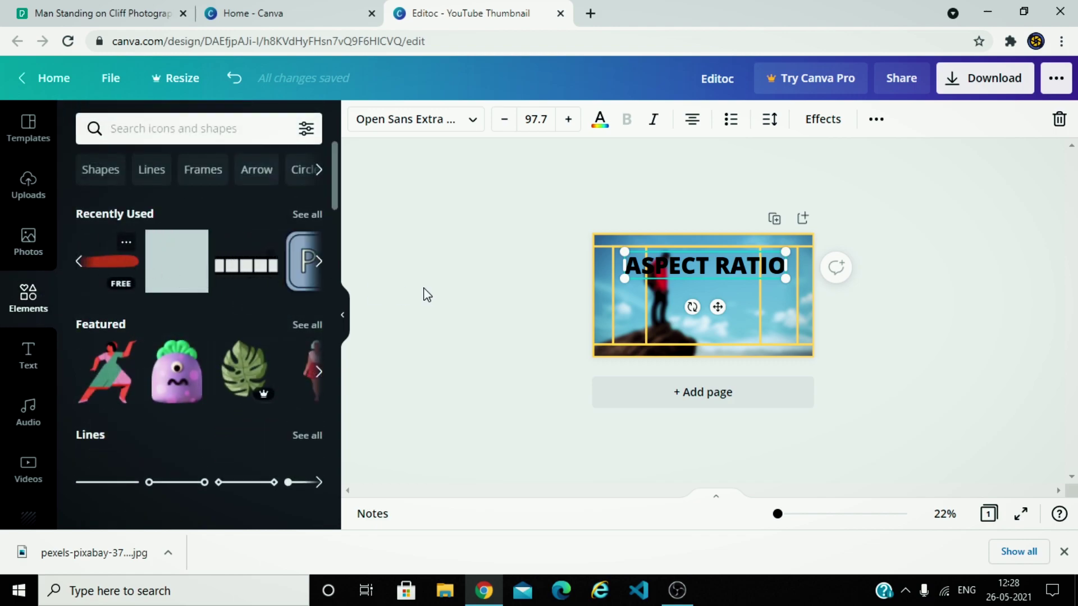
Stretch the red brush stroke across the title and send it behind the text.
drag(668, 300, 668, 268)
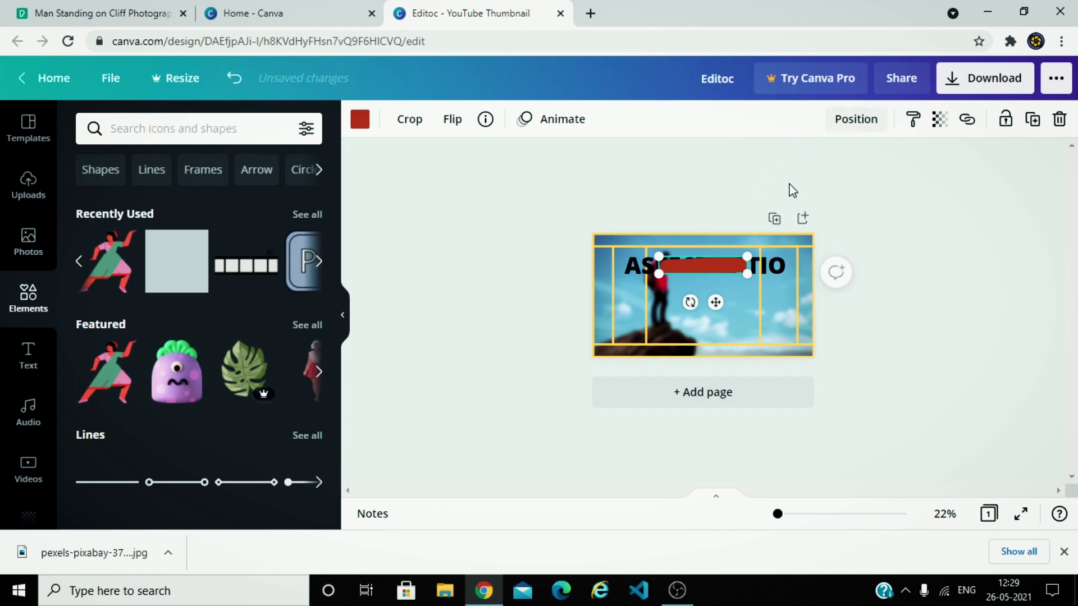
drag(767, 282, 790, 288)
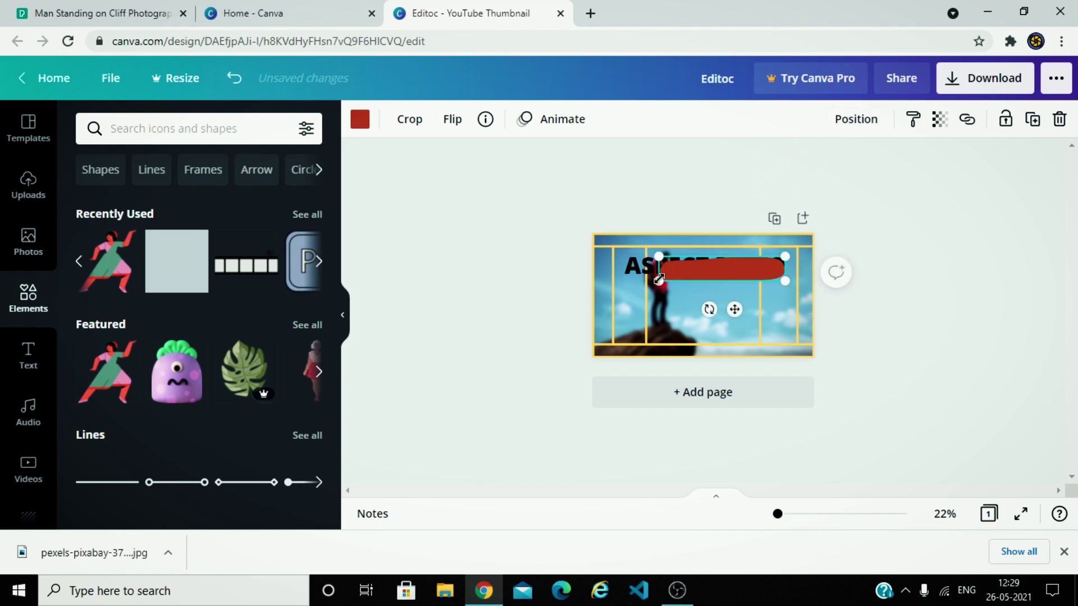
drag(658, 283, 625, 288)
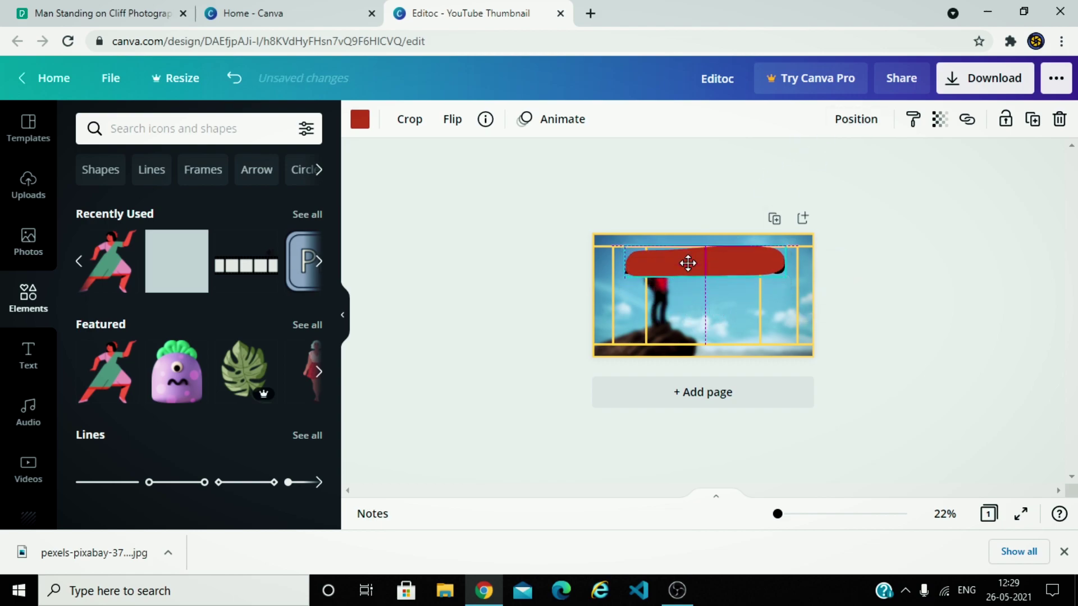
click(856, 119)
click(804, 168)
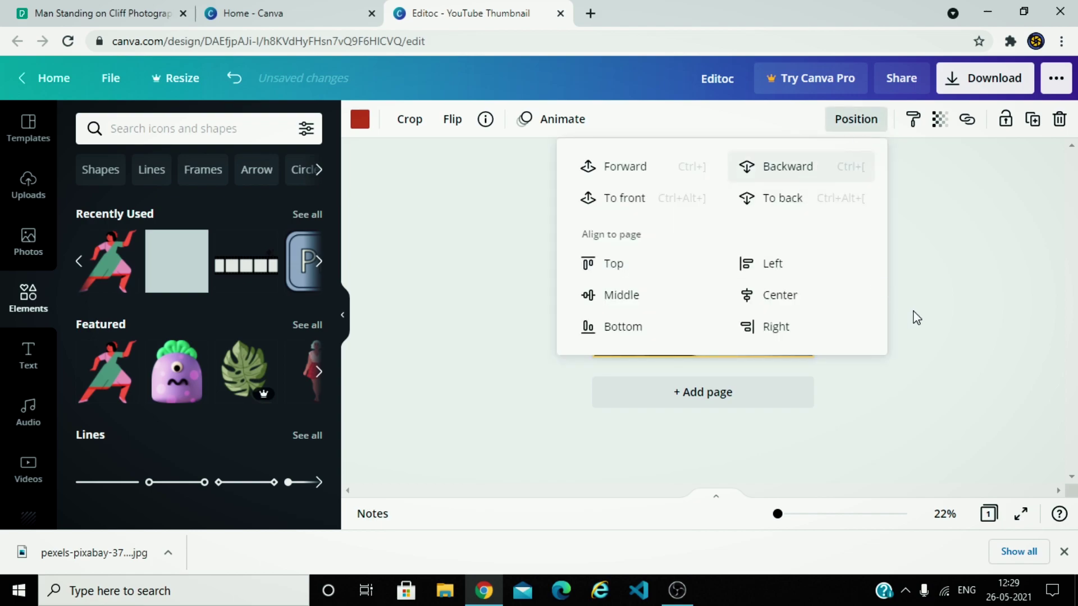
click(695, 253)
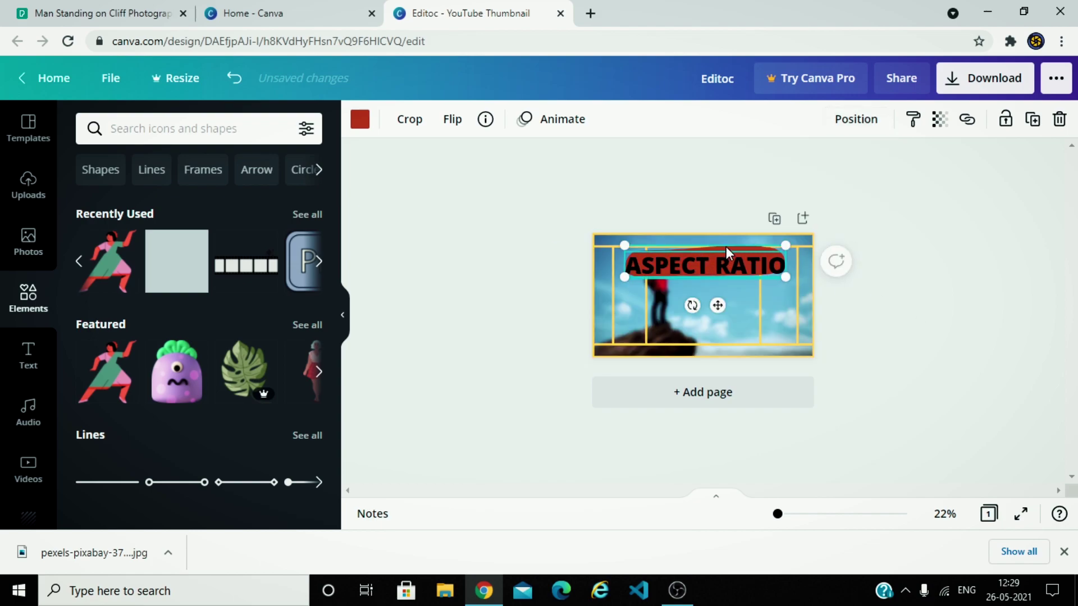
Move the title and its brush stroke slightly lower, undoing an accidental grid move.
drag(746, 294, 743, 260)
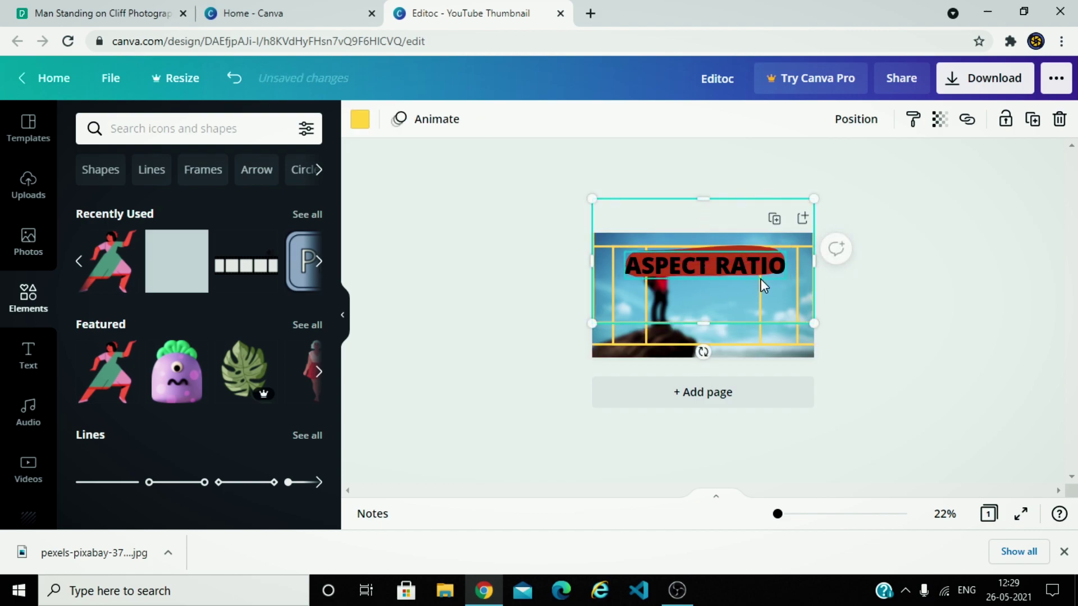
key(ctrl+z)
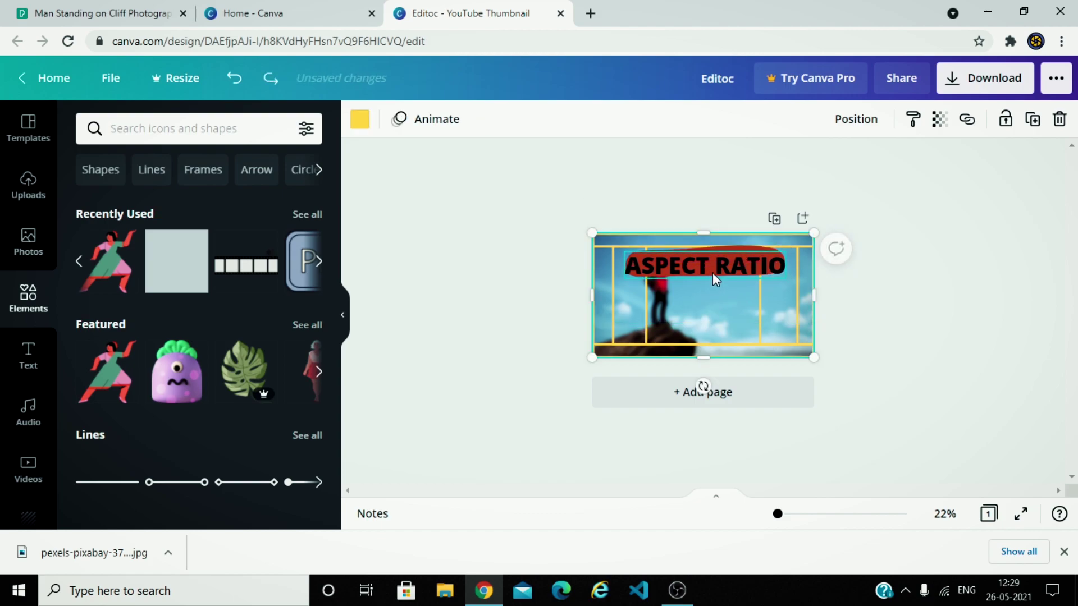
click(721, 263)
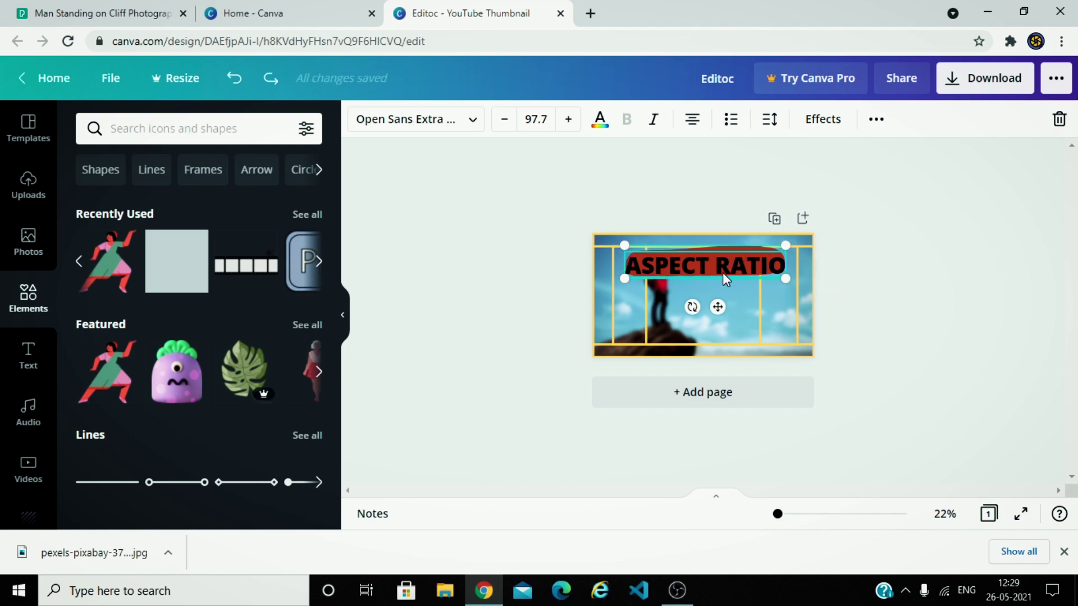
drag(724, 270, 724, 278)
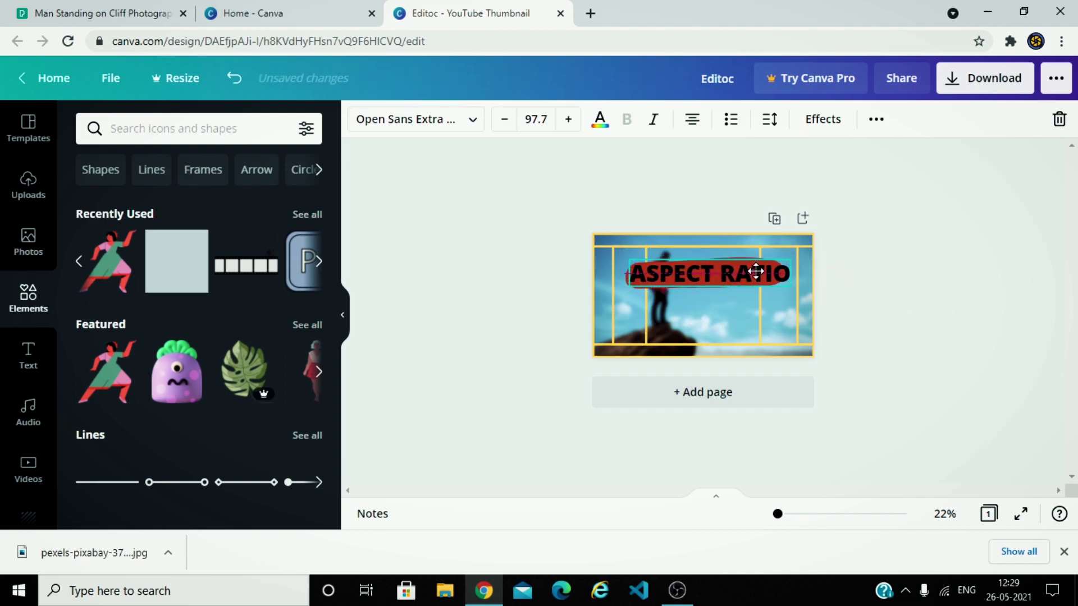
click(884, 293)
Recolour the brush stroke from red to deep blue-purple.
click(721, 274)
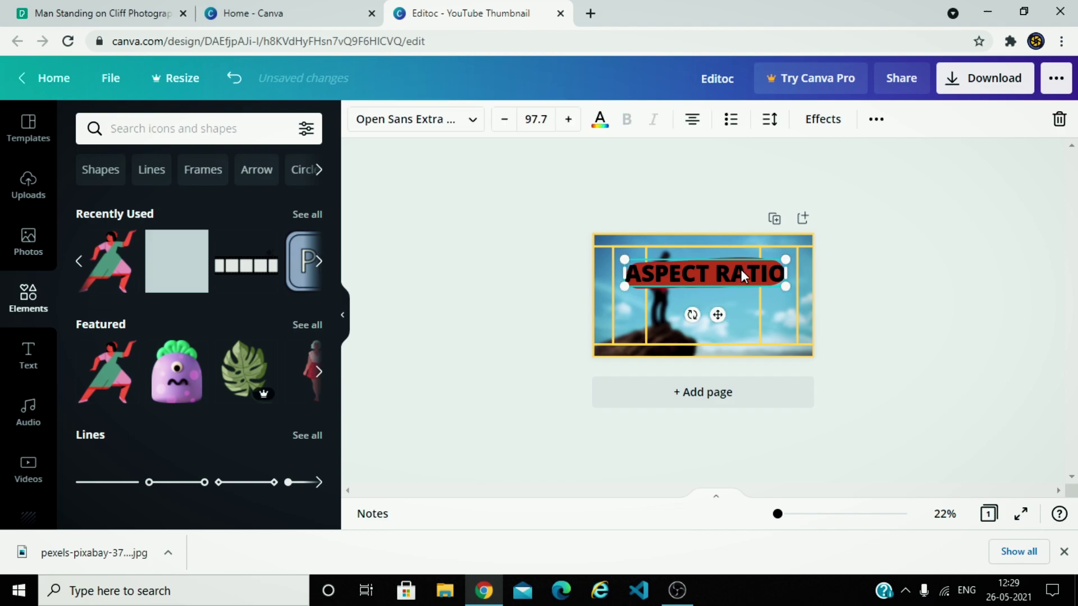
click(359, 119)
click(175, 381)
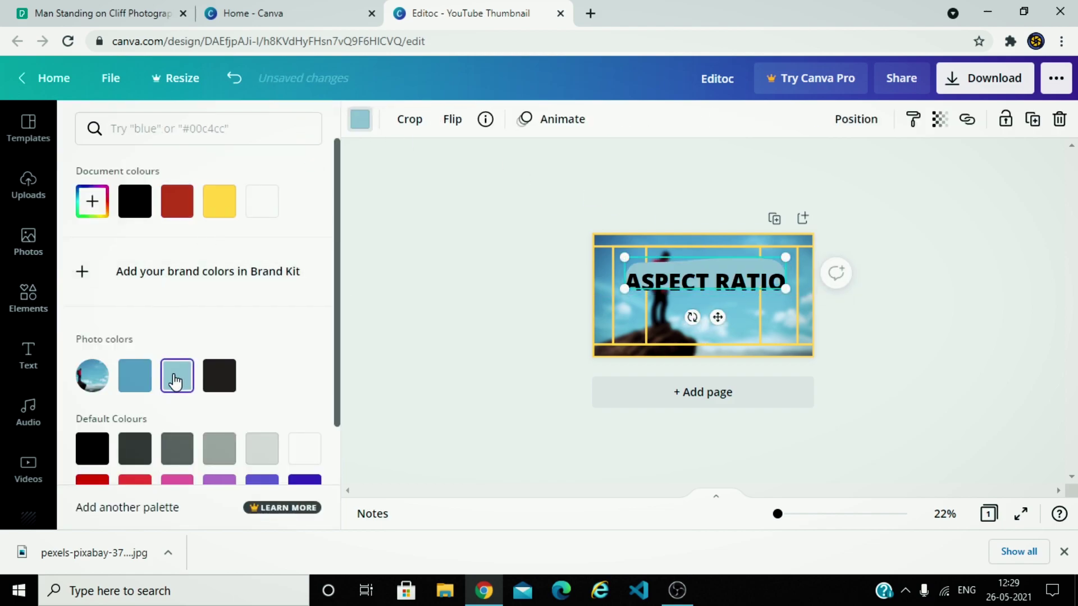
scroll(224, 420, down, 3)
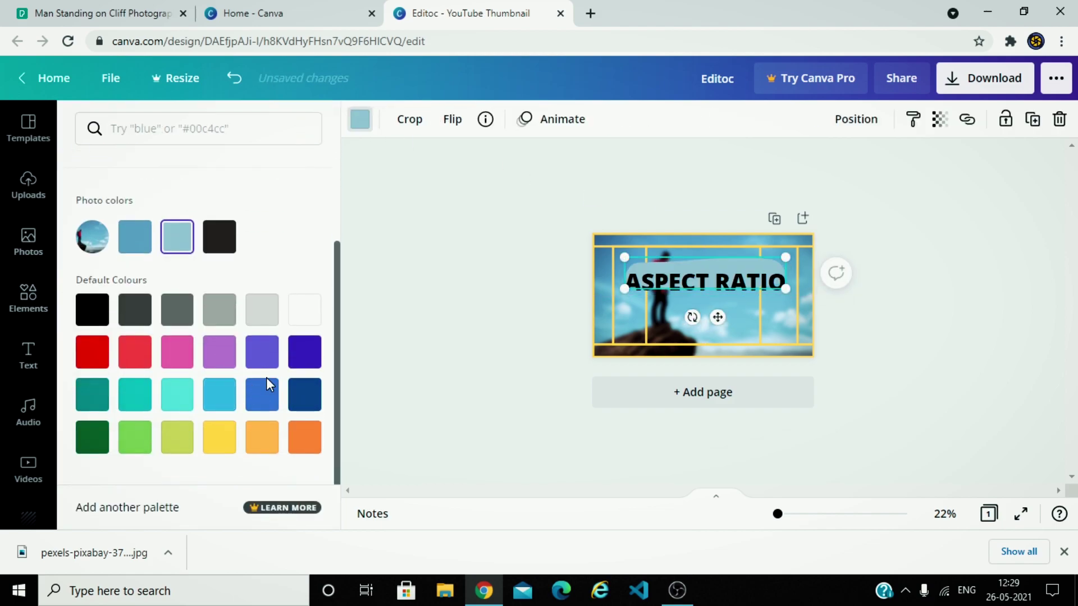
click(300, 364)
Nudge the ASPECT RATIO title slightly to the right.
click(713, 281)
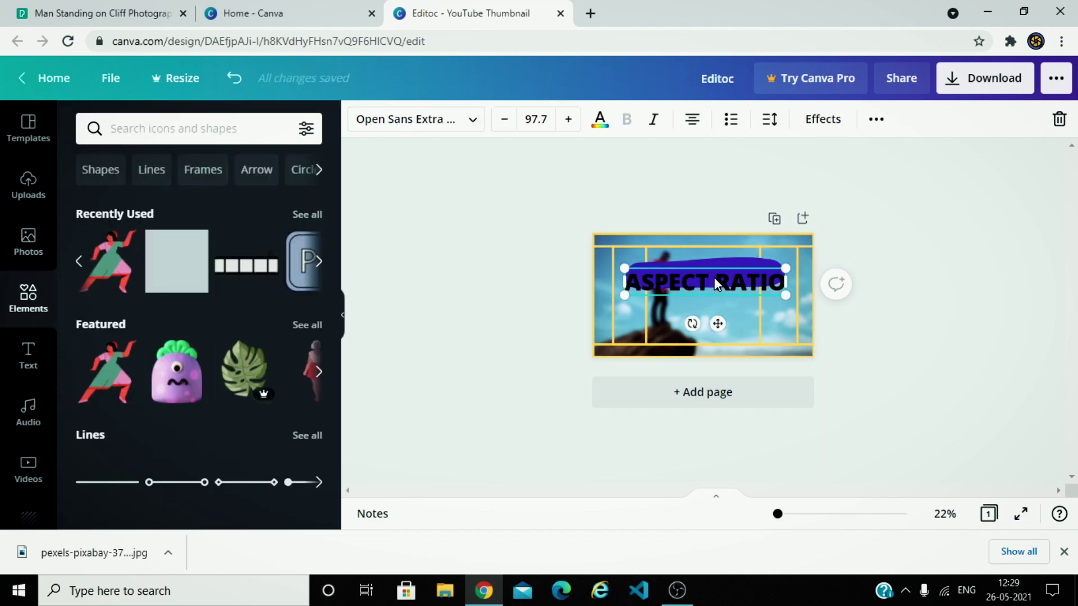
drag(715, 277, 735, 277)
click(869, 323)
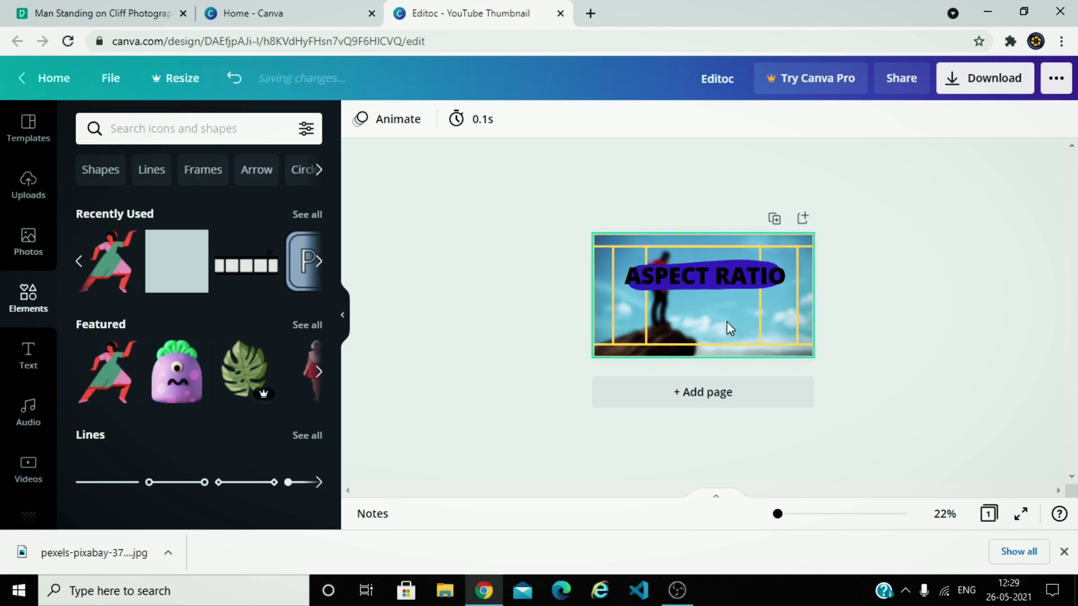
Add a placeholder heading below the title and open a new browser tab.
click(28, 357)
mouse_move(168, 202)
mouse_down()
mouse_move(756, 331)
mouse_move(725, 312)
mouse_up()
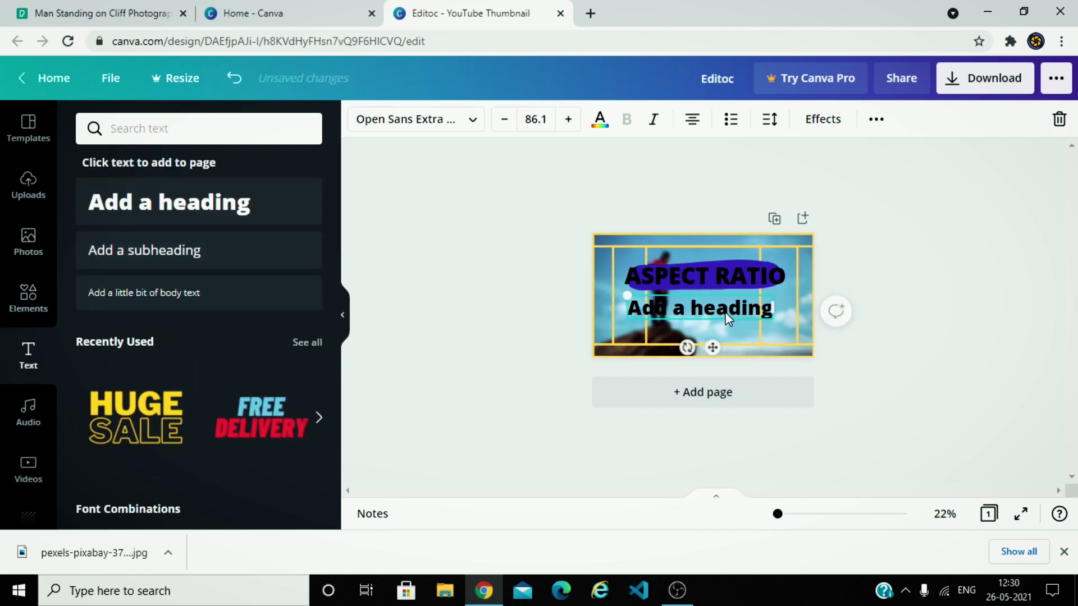
key(ctrl+t)
click(498, 41)
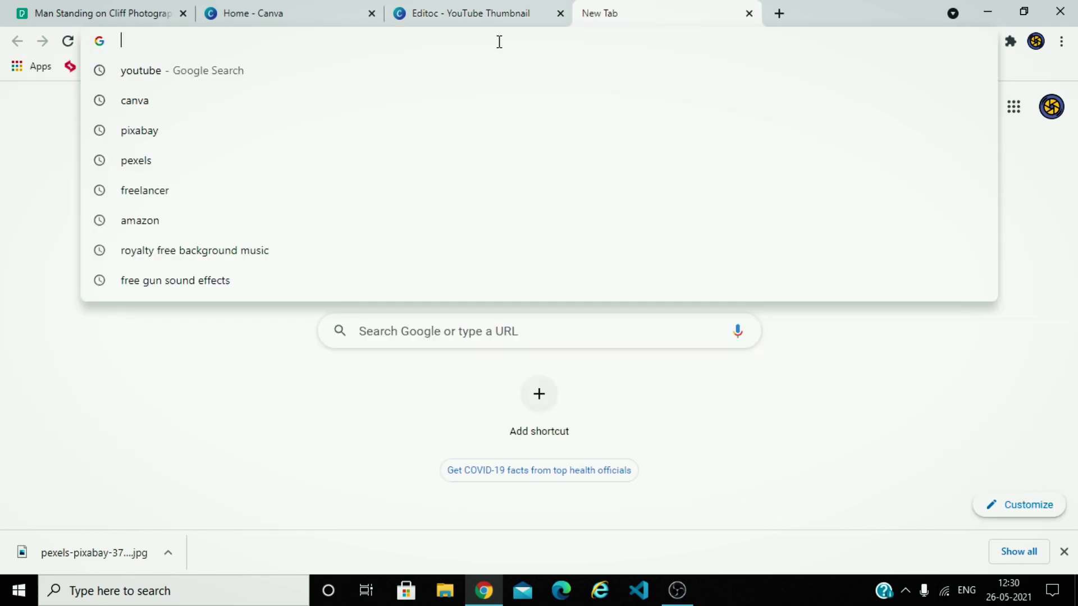
Search Google for the English-to-Telugu translator.
text(google tr)
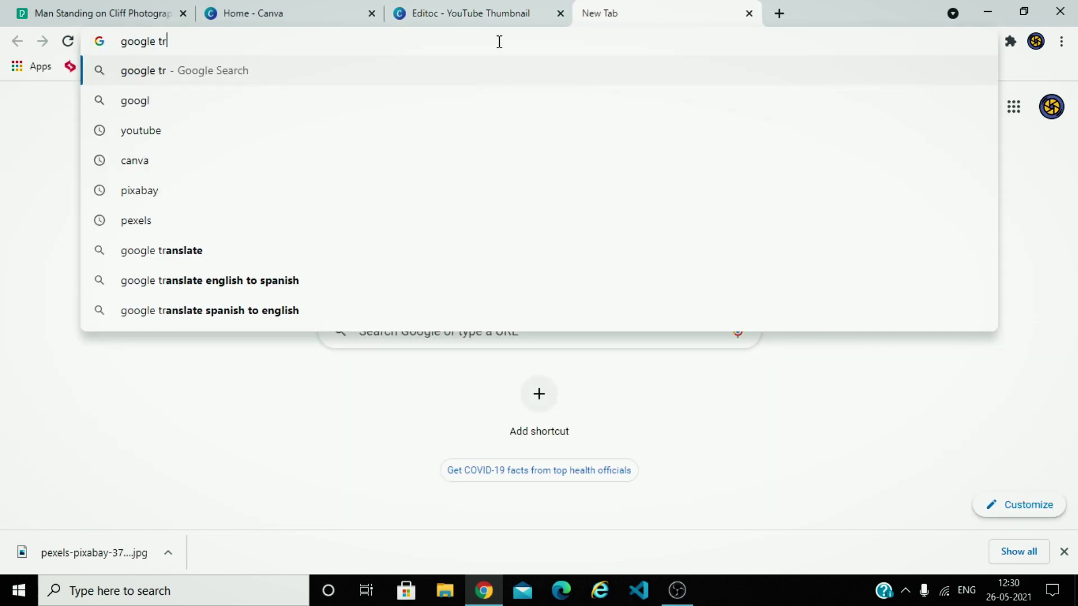
key(Down)
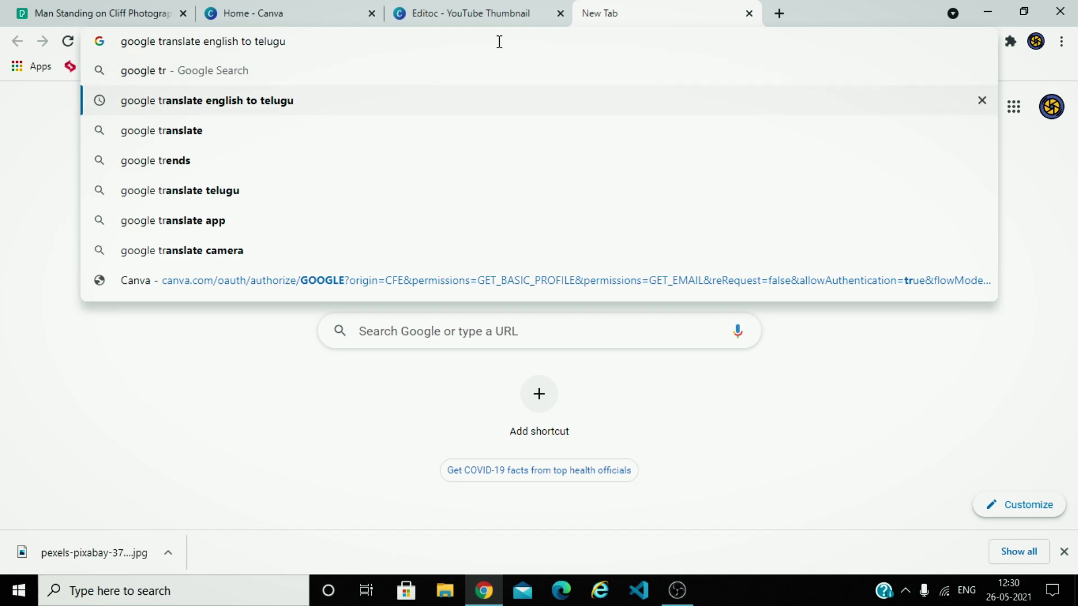
key(Return)
With Telugu as source, convert 'ante enti' to అంటే ఏంటి and select it.
click(366, 216)
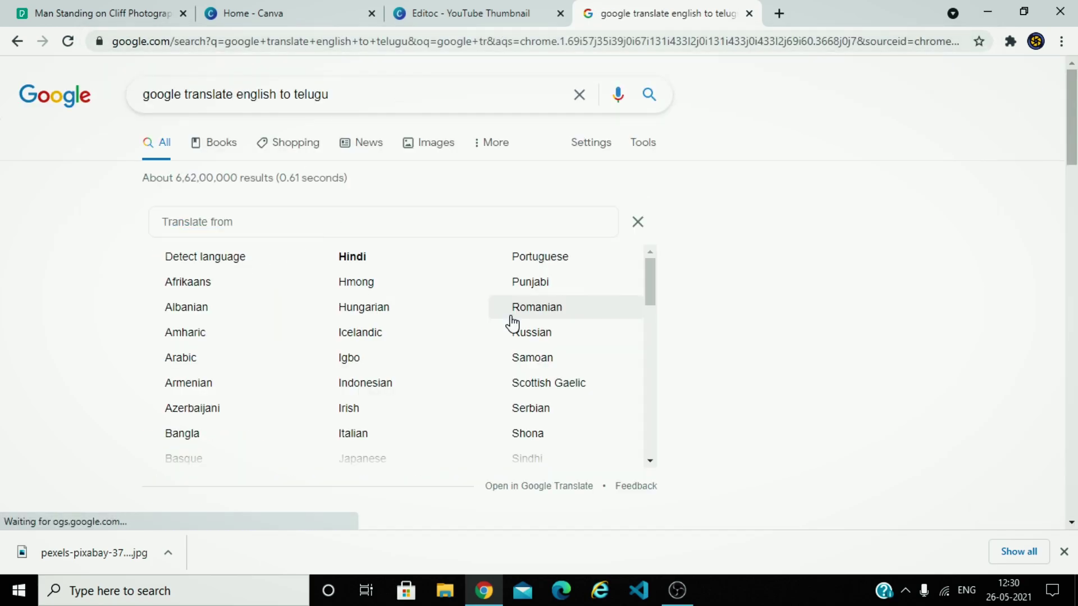
click(398, 216)
click(174, 286)
text(ante enti)
scroll(337, 303, down, 3)
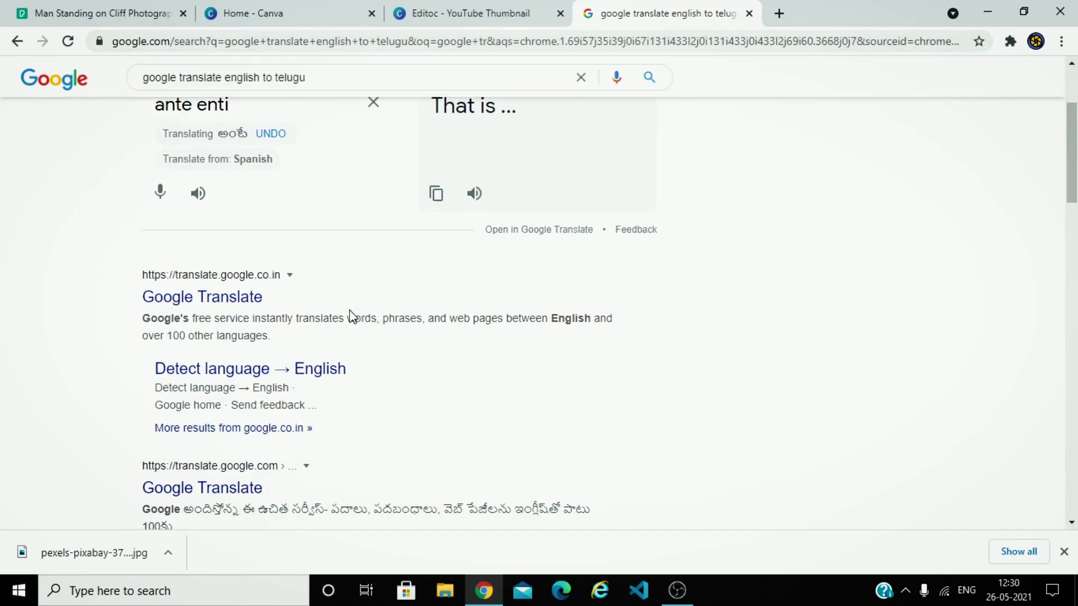
scroll(308, 287, up, 3)
click(240, 291)
drag(261, 271, 114, 267)
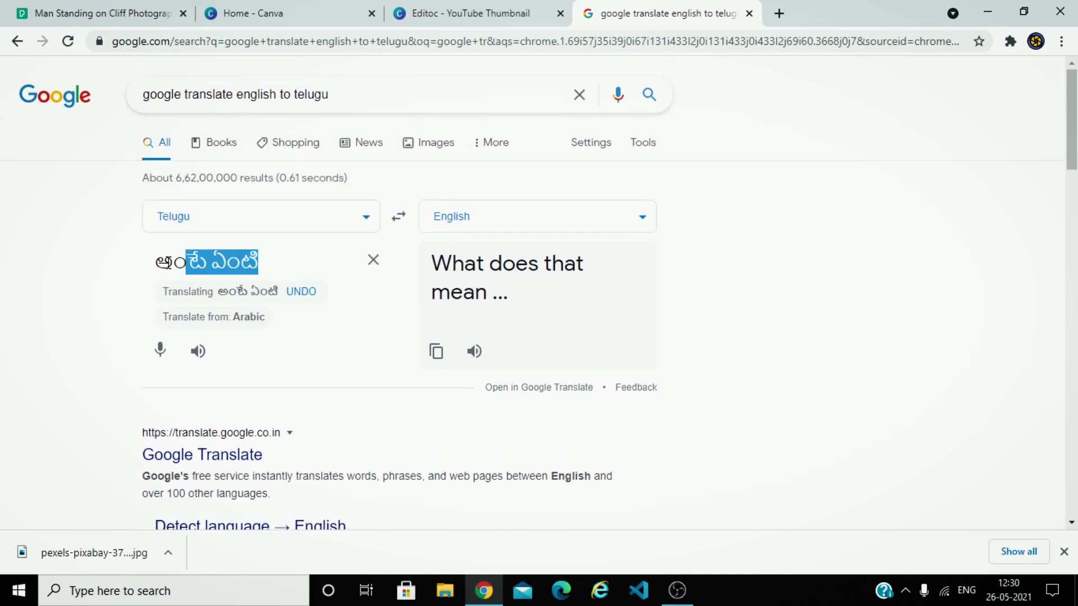
click(460, 13)
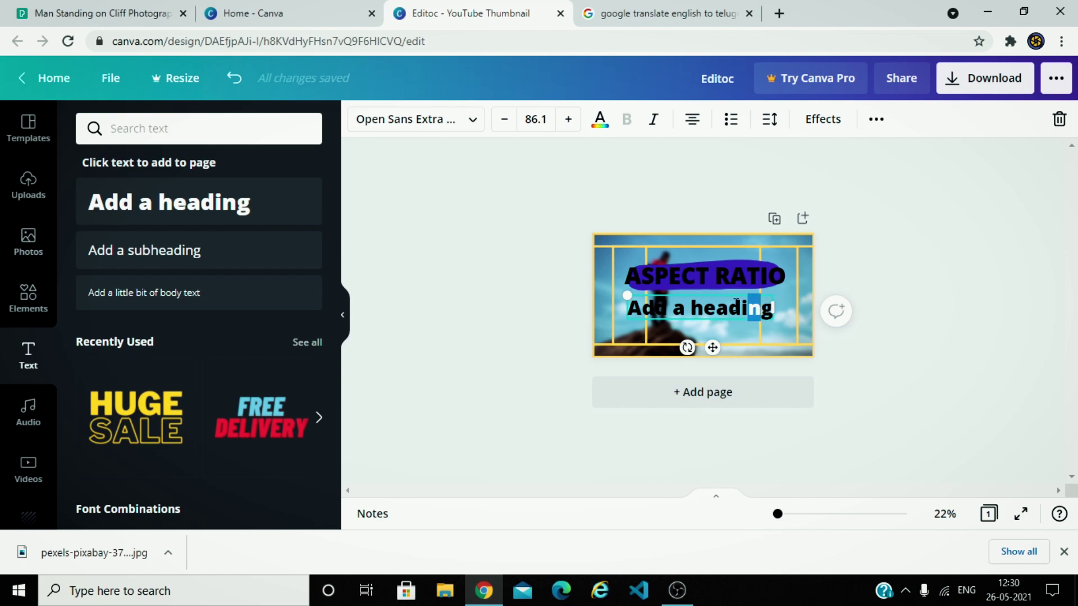
Replace the placeholder heading with pasted అంటే ఏంటి? and enlarge it.
drag(736, 301, 641, 303)
key(ctrl+a)
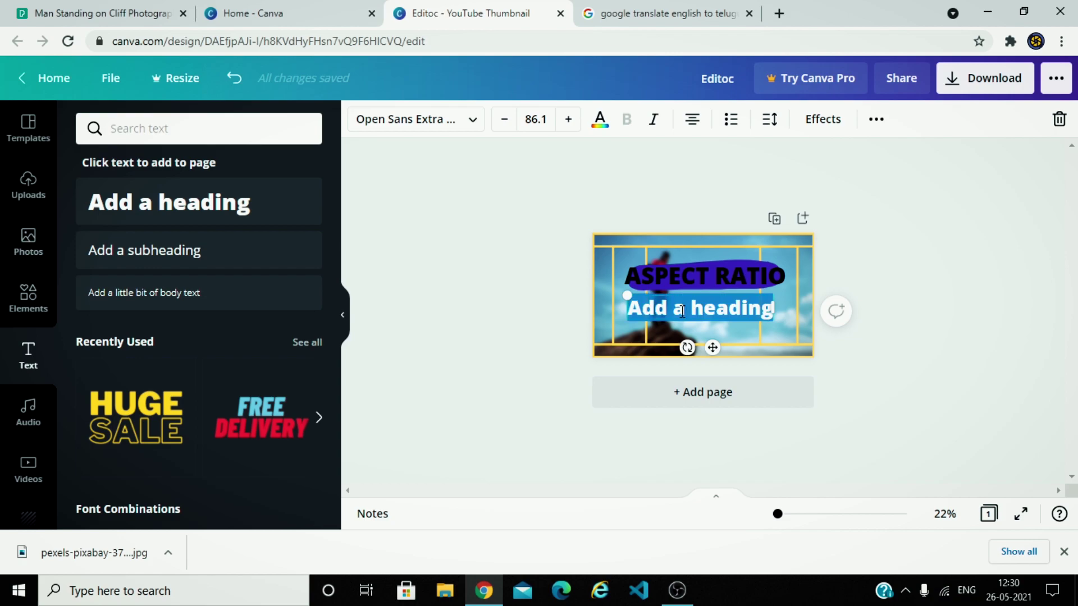
text(అంటే ఏంటి)
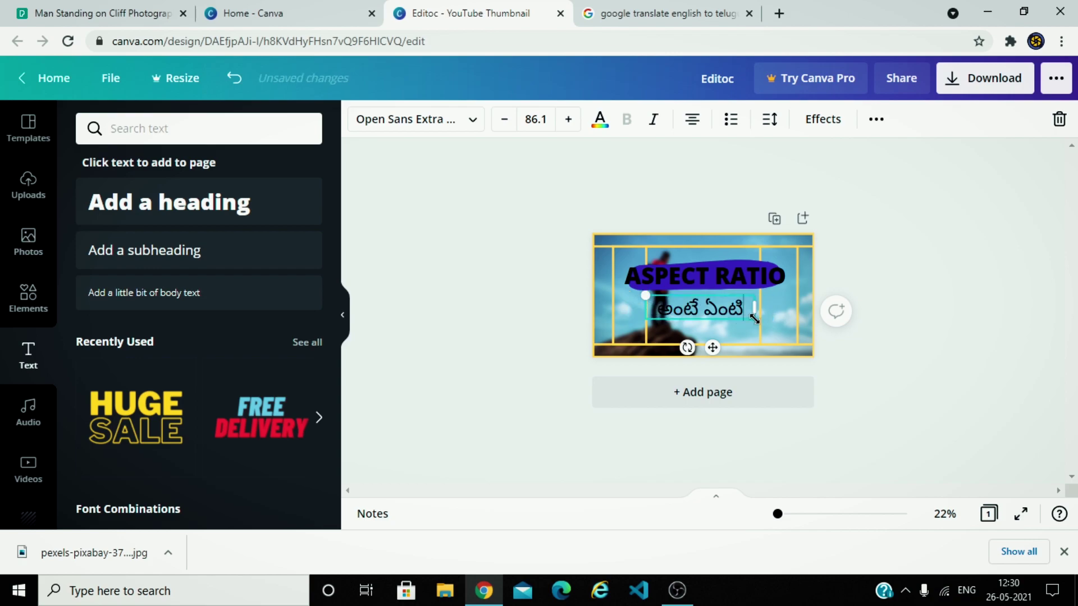
text(?)
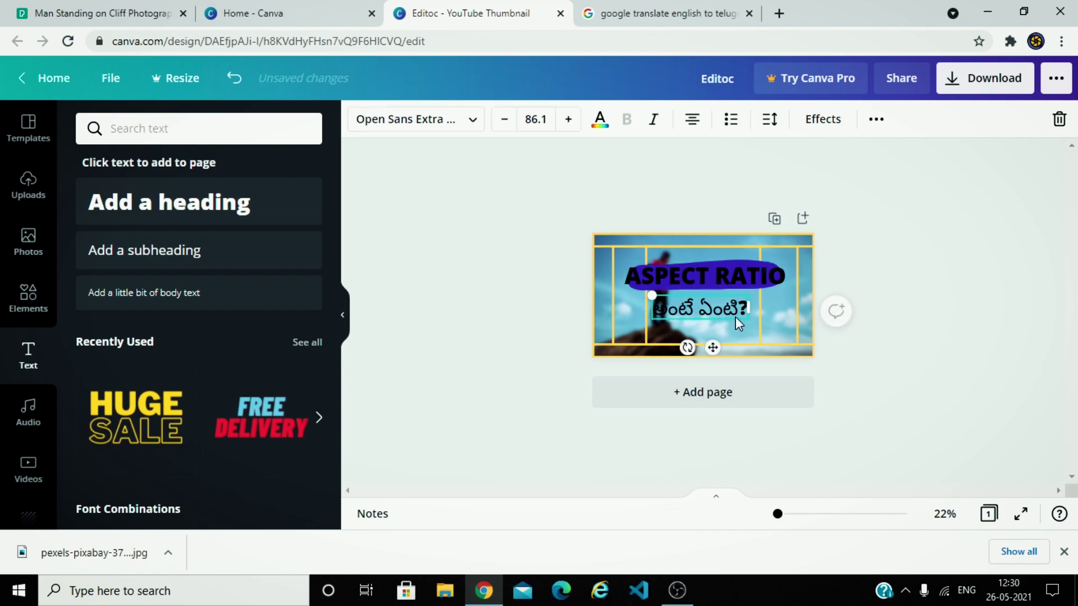
drag(747, 316, 770, 328)
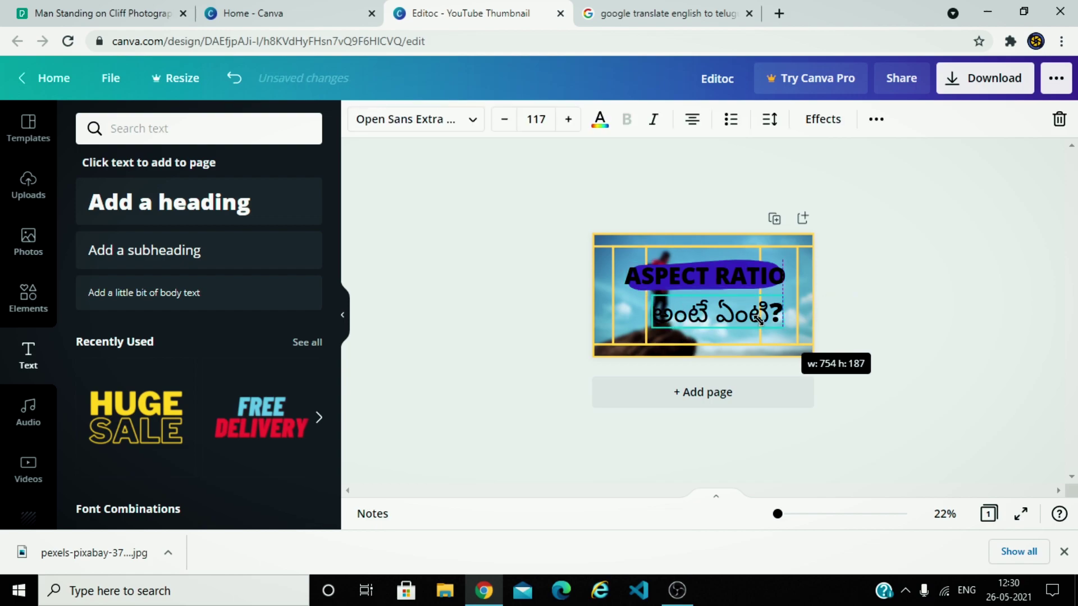
Try yellow and black text colours on the Telugu subtitle.
click(600, 119)
click(265, 207)
click(222, 206)
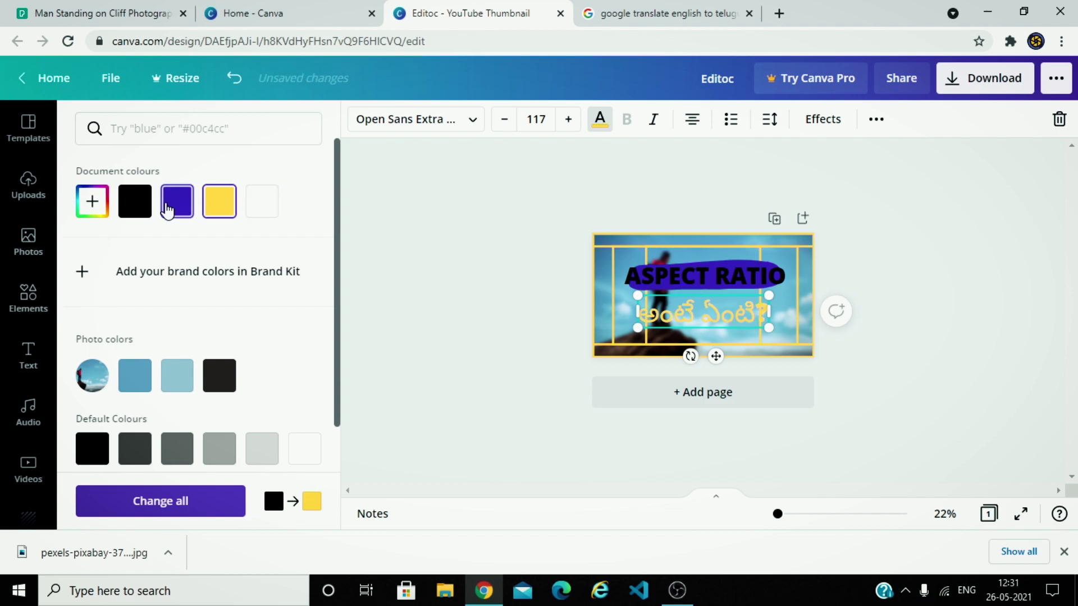
click(147, 208)
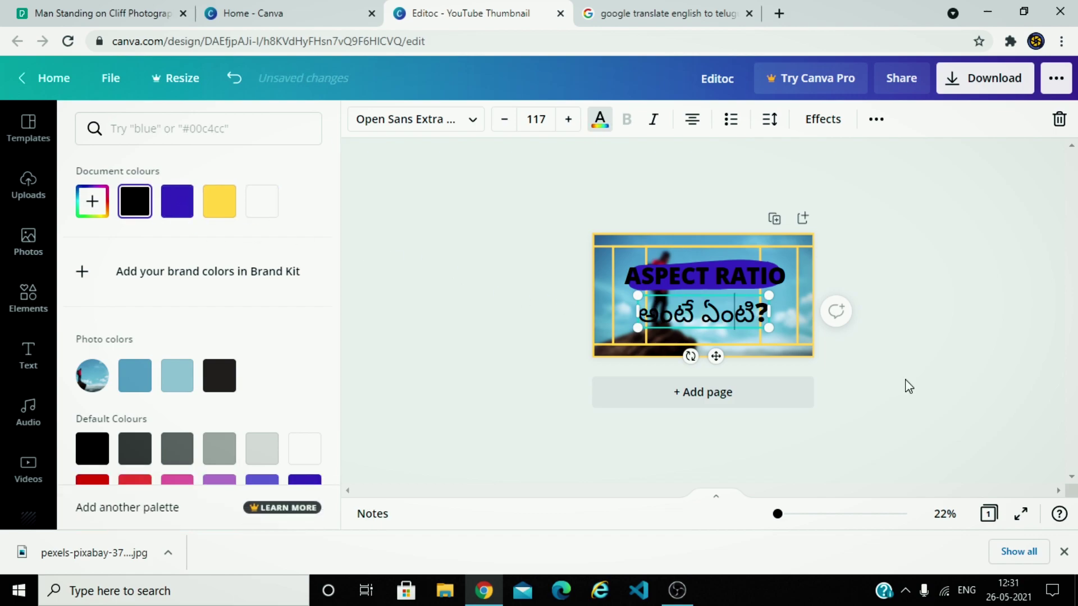
key(Escape)
Browse fonts without changing it, and make the subtitle text white.
key(ctrl+a)
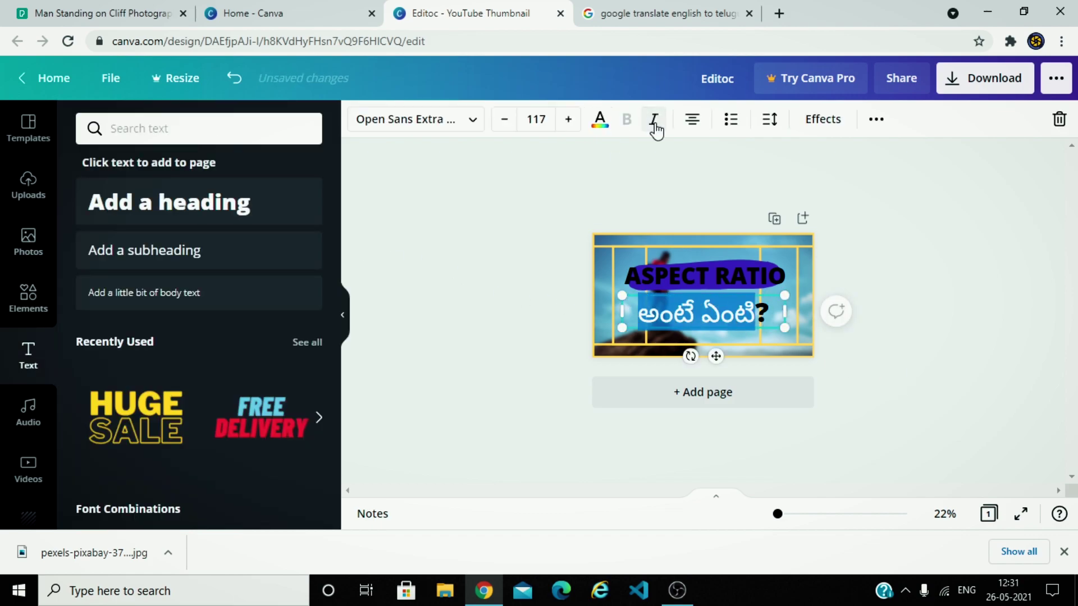
click(459, 121)
scroll(168, 316, down, 3)
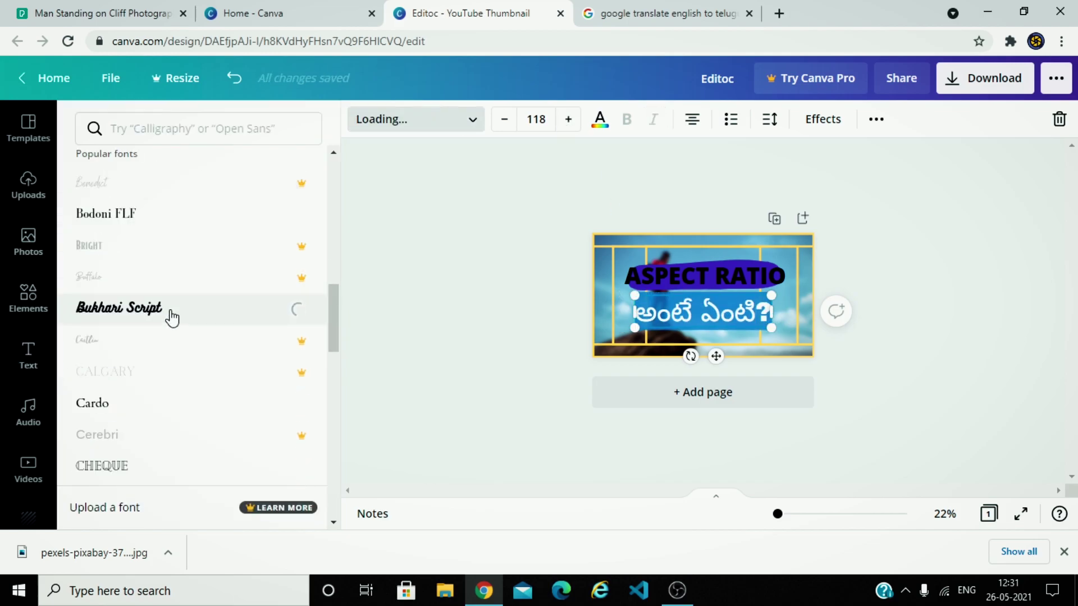
scroll(197, 181, up, 5)
key(Escape)
key(Escape)
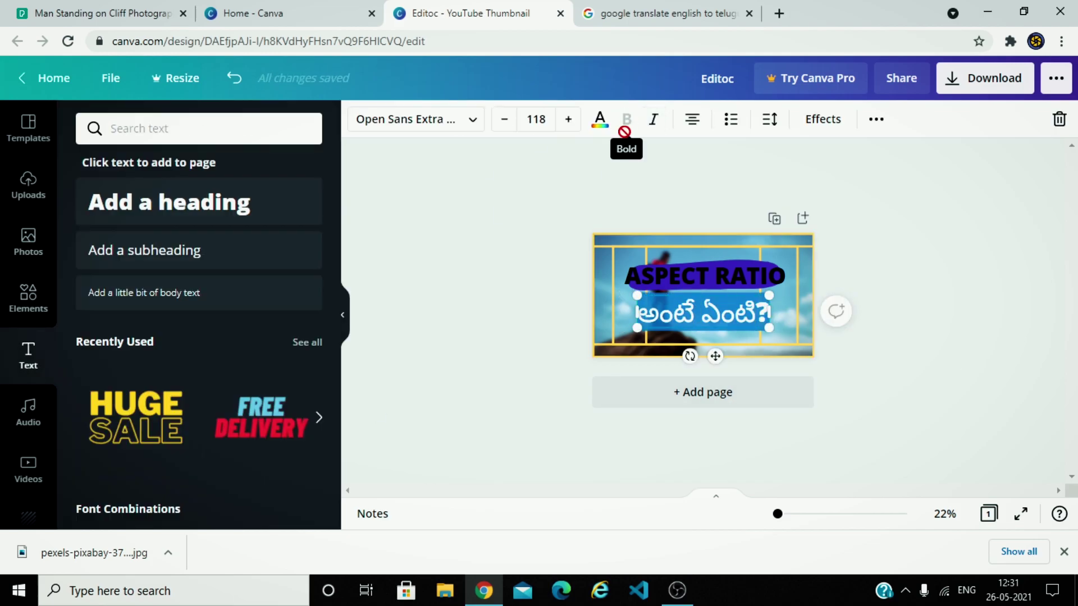
click(600, 119)
key(Escape)
key(Escape)
Centre the Telugu subtitle under ASPECT RATIO.
drag(702, 316, 709, 309)
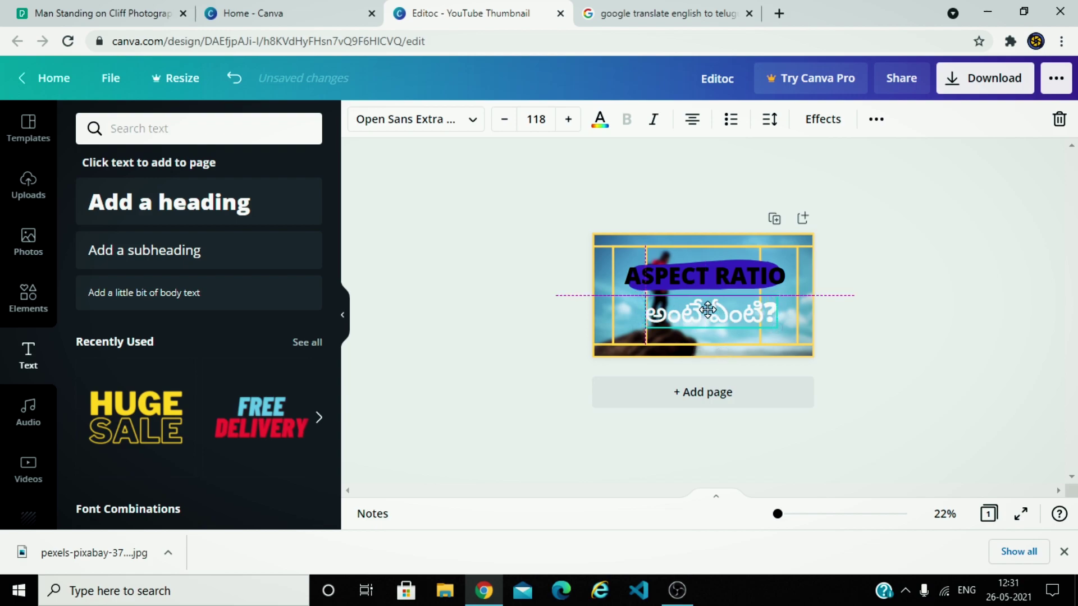
click(977, 416)
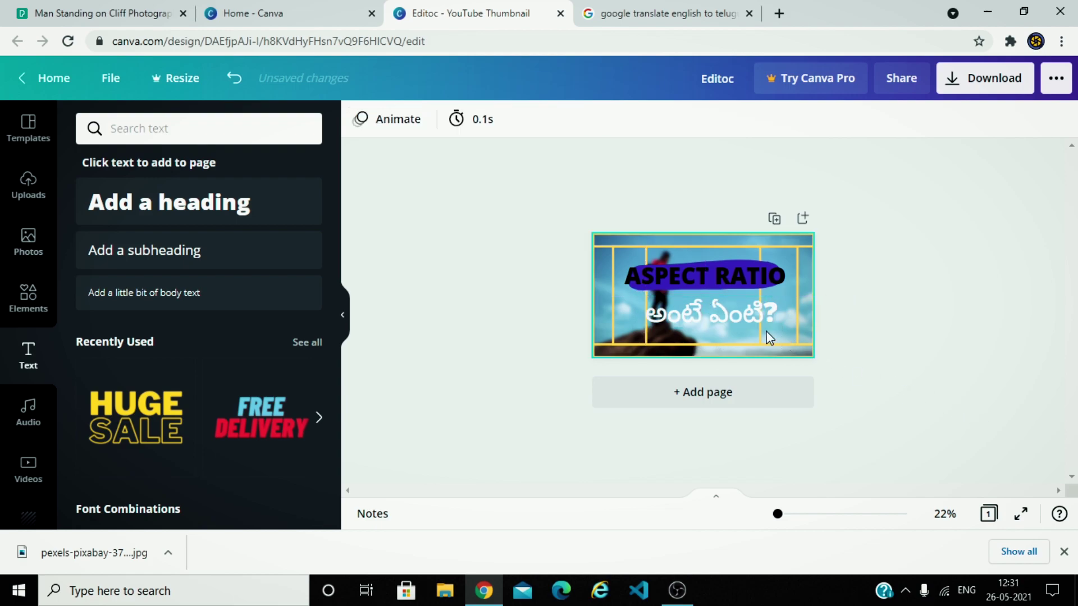
drag(709, 314, 714, 318)
Add a purple rectangle and stretch it around the Telugu subtitle.
click(28, 298)
click(176, 257)
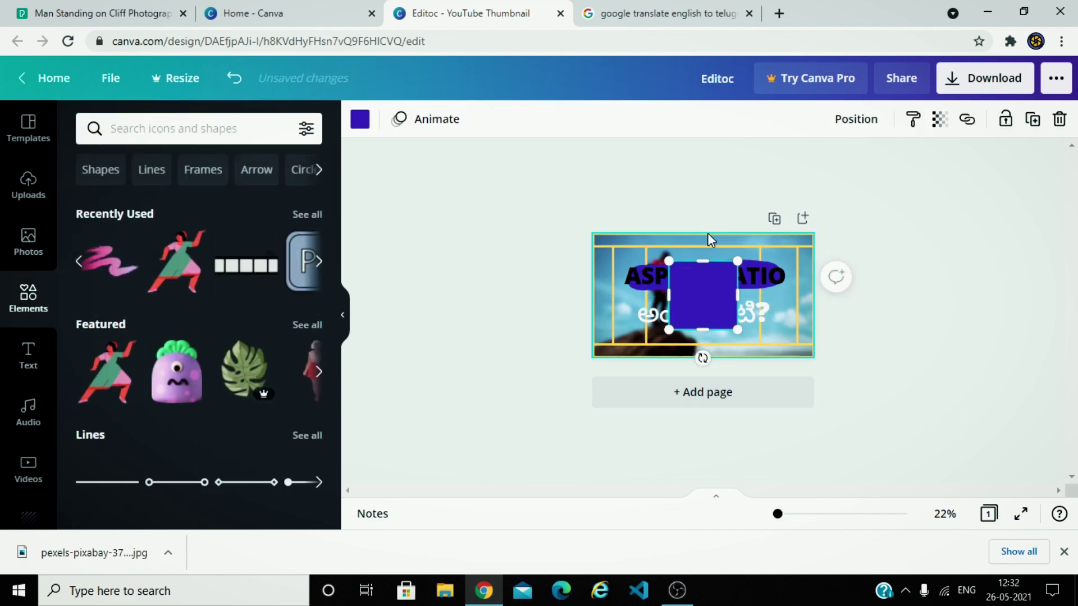
drag(706, 266, 706, 300)
drag(737, 313, 755, 315)
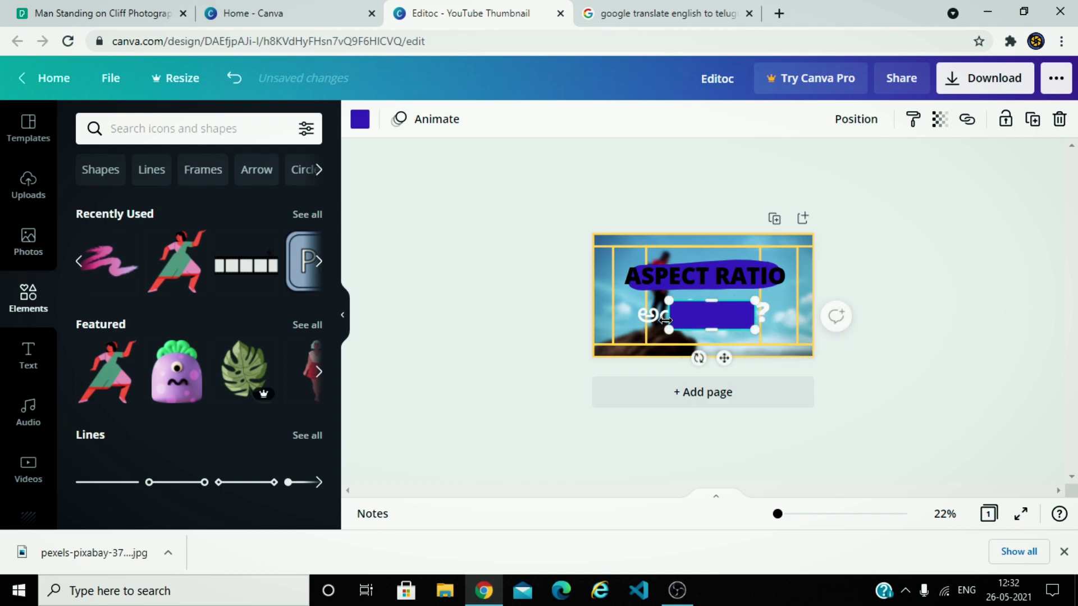
drag(649, 318, 638, 318)
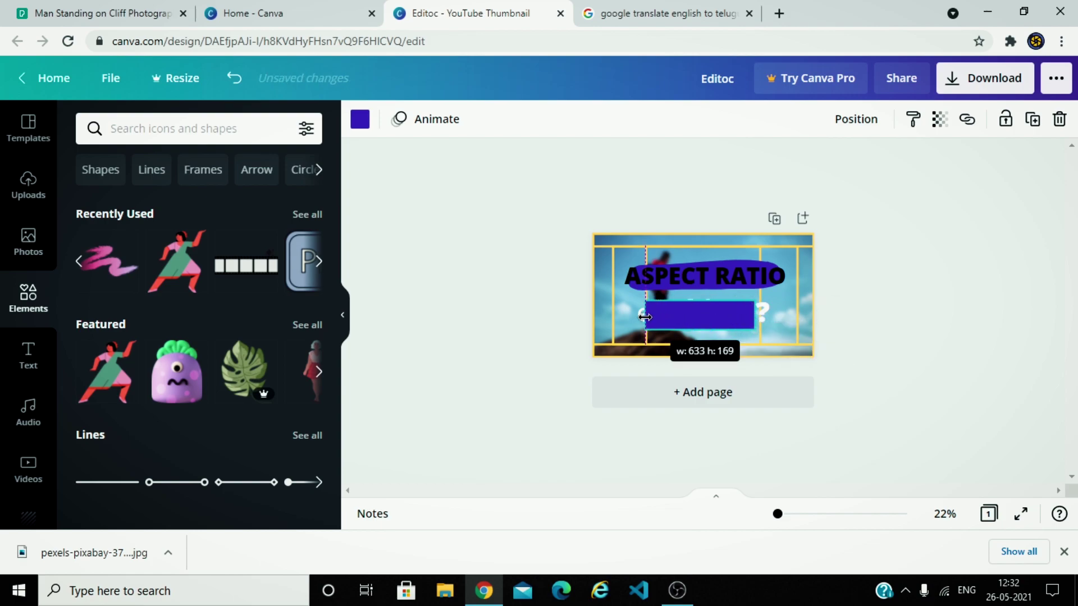
Send the purple box behind the subtitle and widen it past the question mark.
click(856, 119)
click(804, 196)
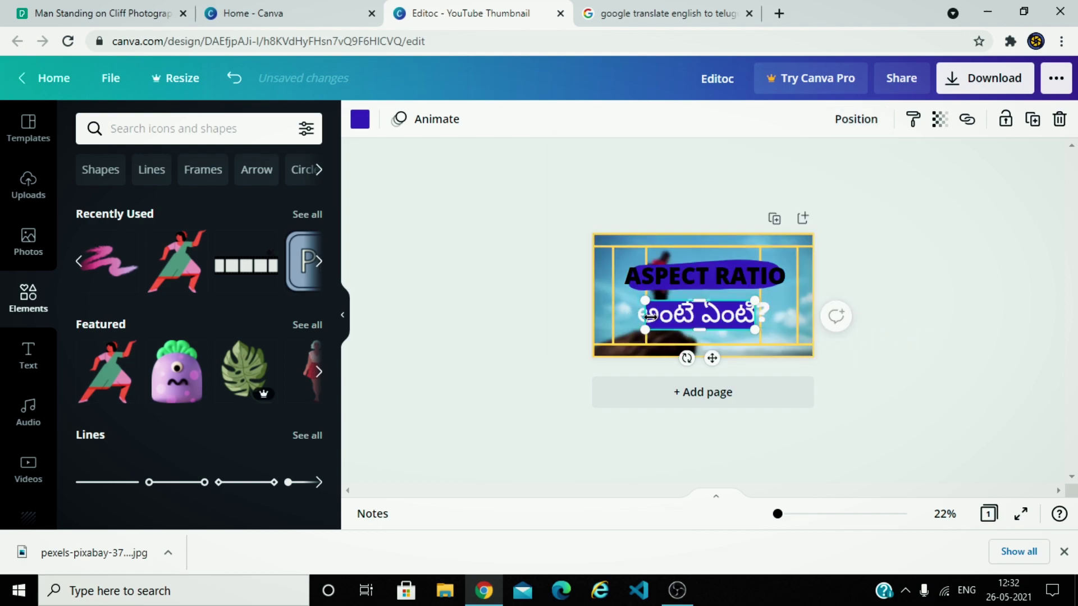
drag(650, 317, 634, 319)
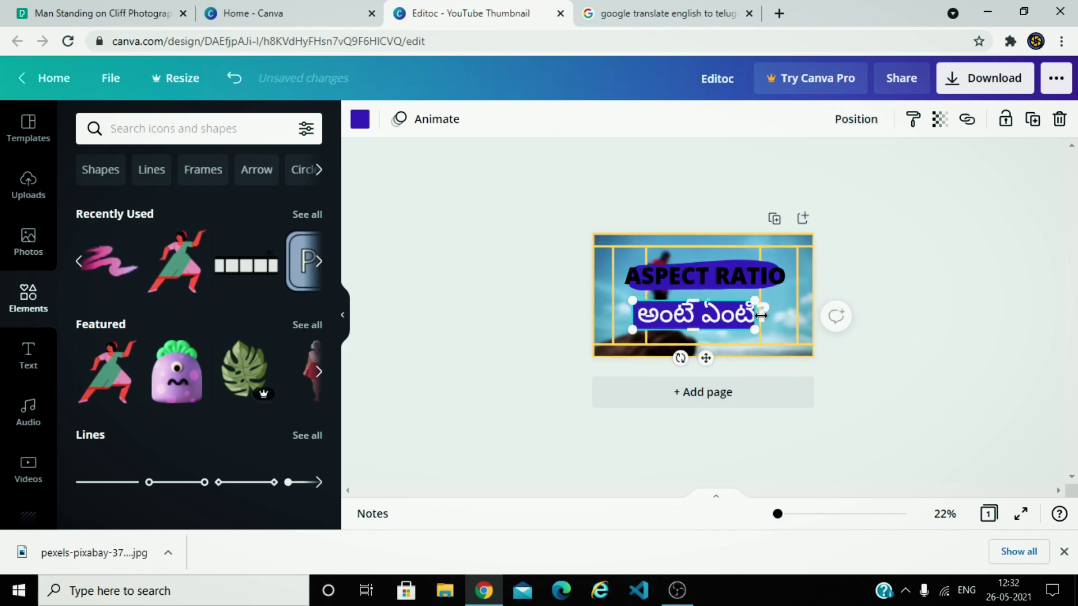
drag(761, 316, 769, 315)
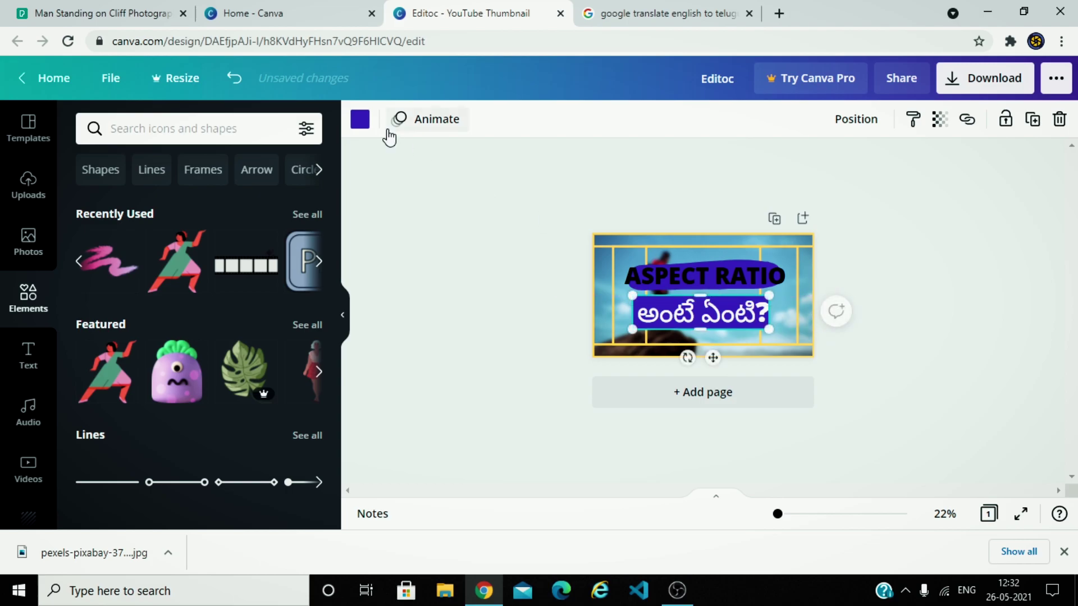
Try yellow and then a dark colour for the box behind the subtitle.
click(360, 119)
click(217, 200)
scroll(225, 345, down, 2)
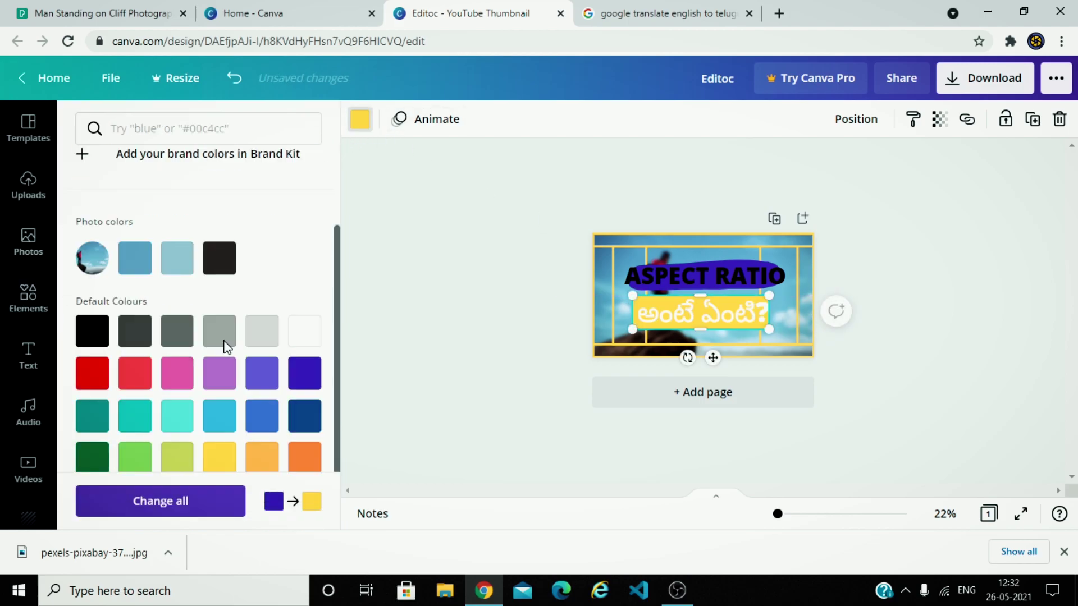
scroll(225, 345, down, 1)
click(135, 309)
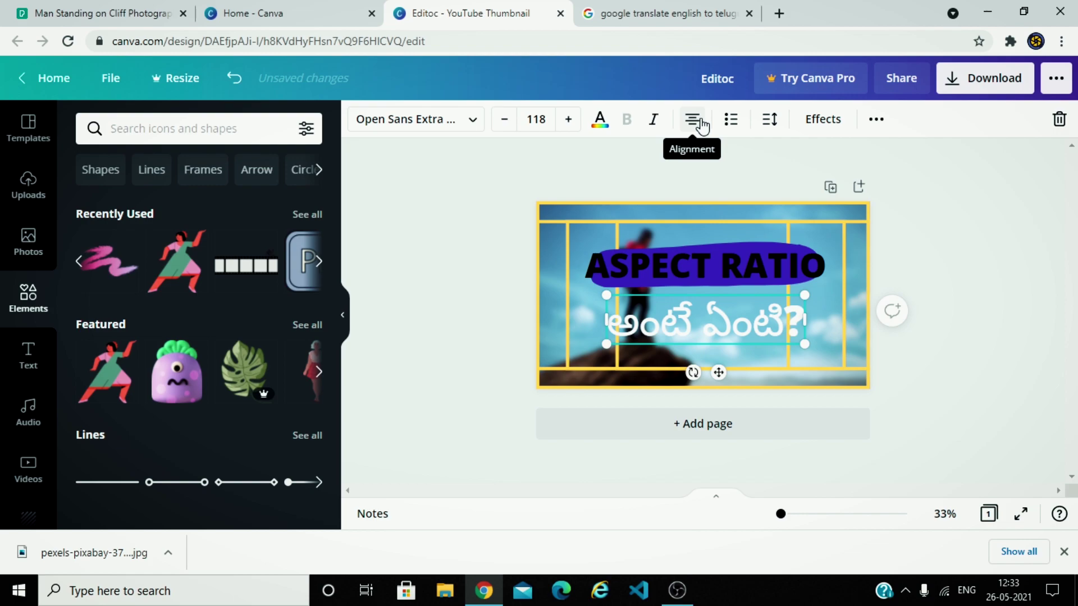
click(701, 125)
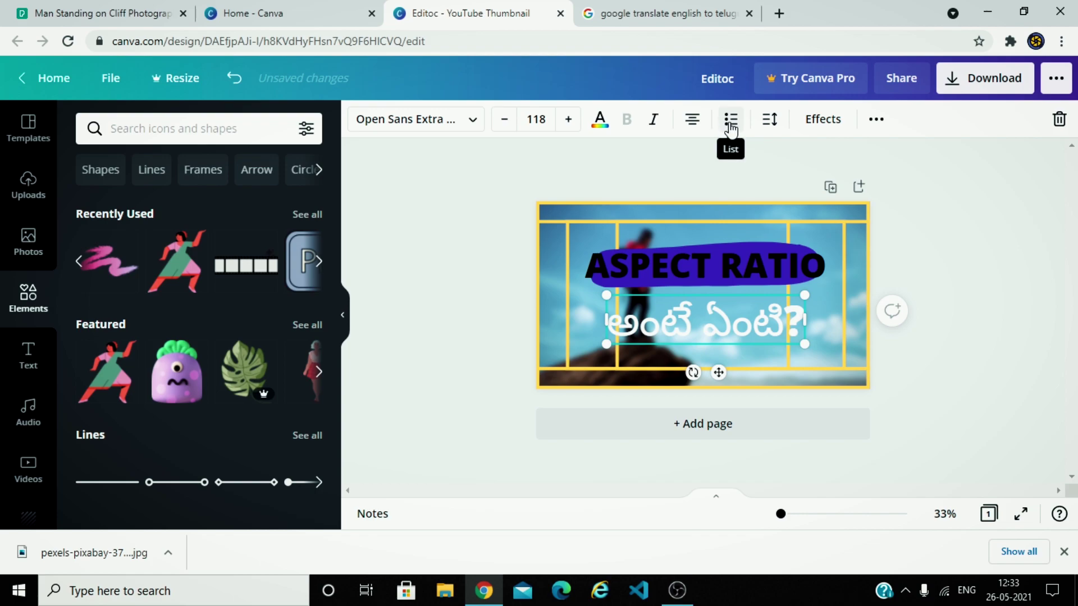
click(730, 121)
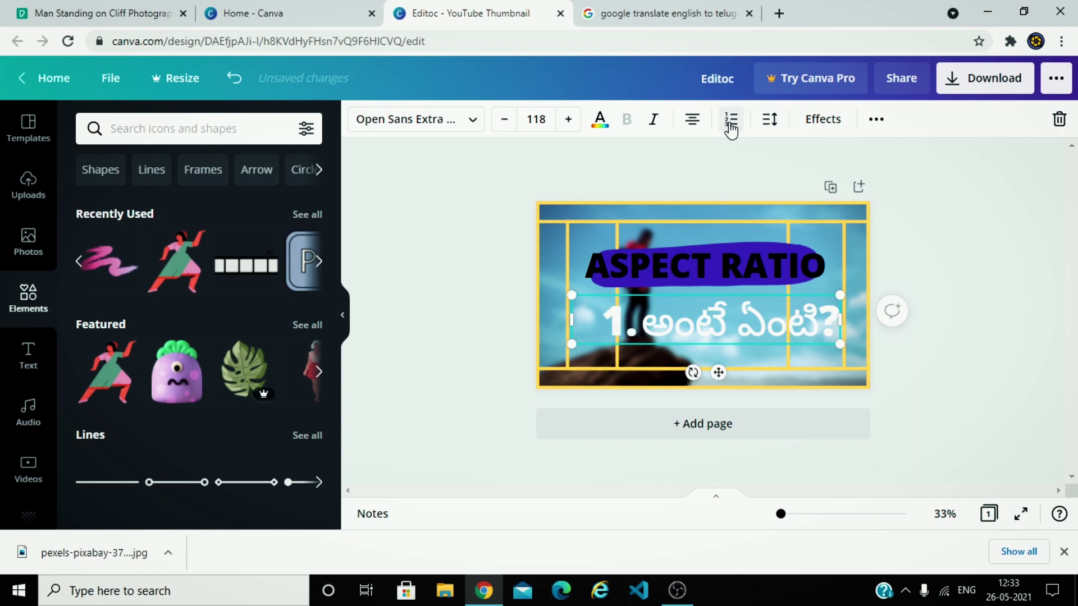
click(730, 124)
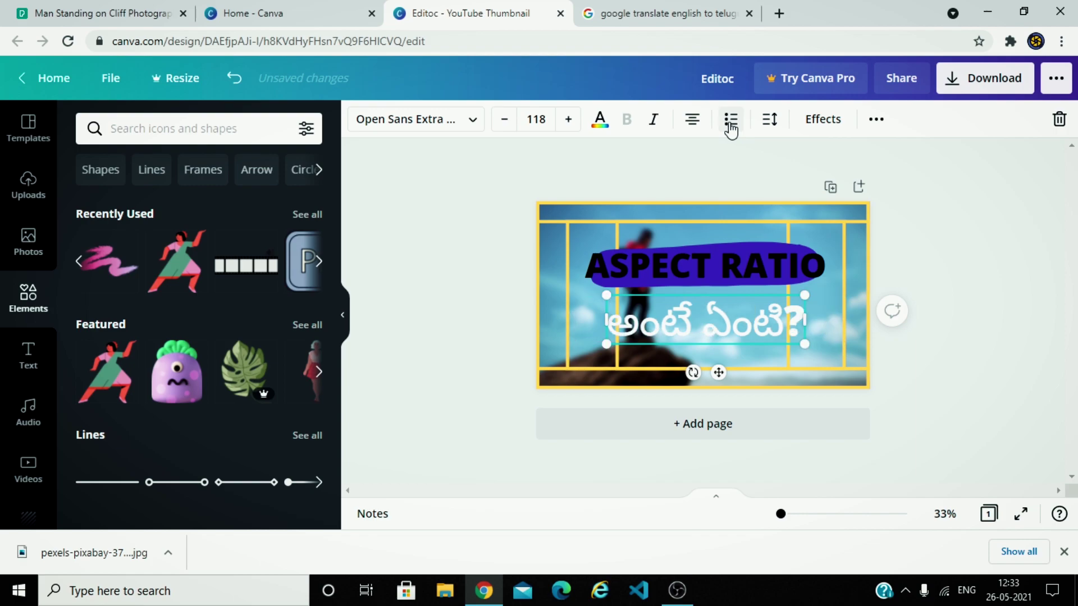
click(769, 126)
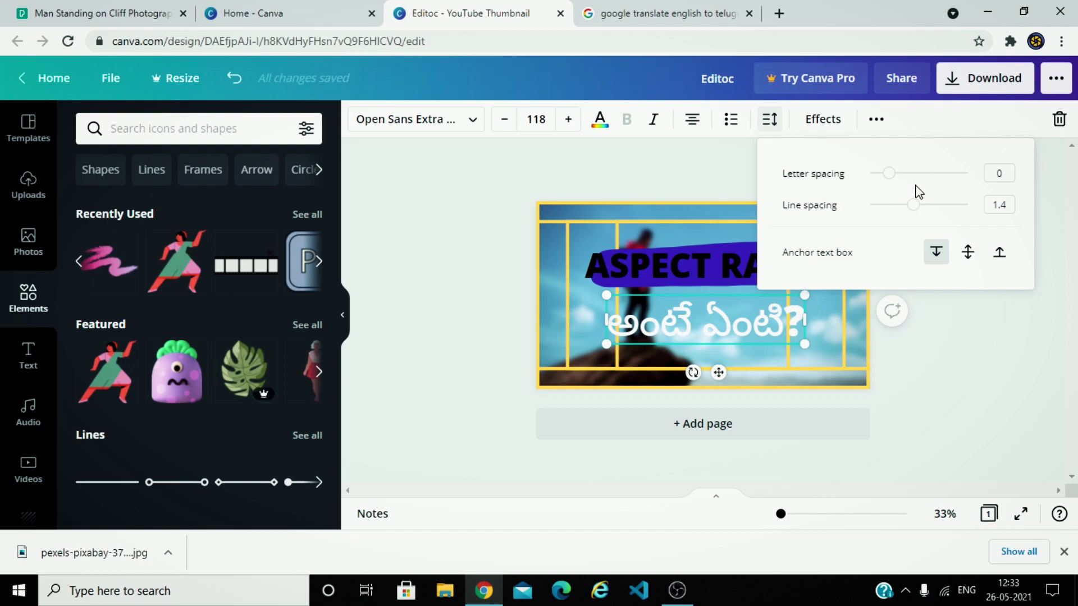
drag(900, 180, 894, 189)
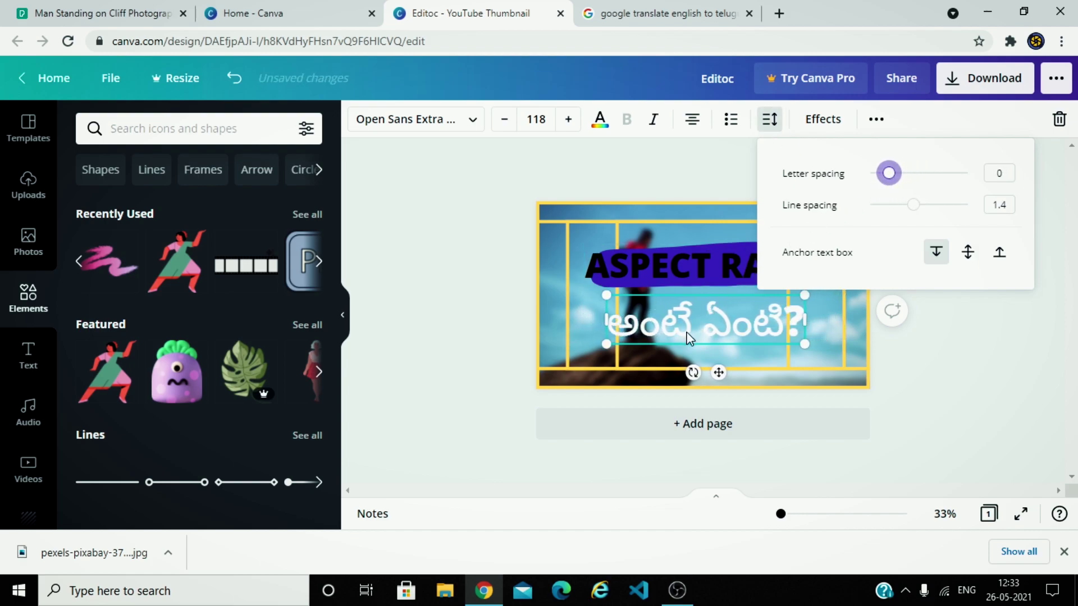
click(709, 325)
key(ctrl+z)
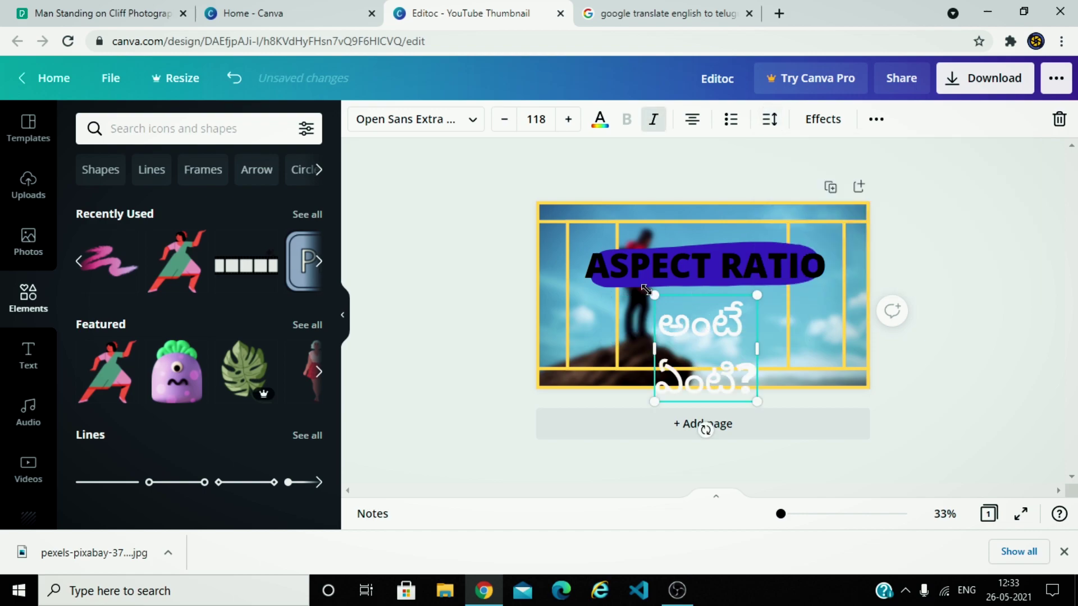
click(770, 119)
mouse_move(914, 210)
mouse_down()
mouse_move(950, 222)
mouse_move(919, 230)
mouse_up()
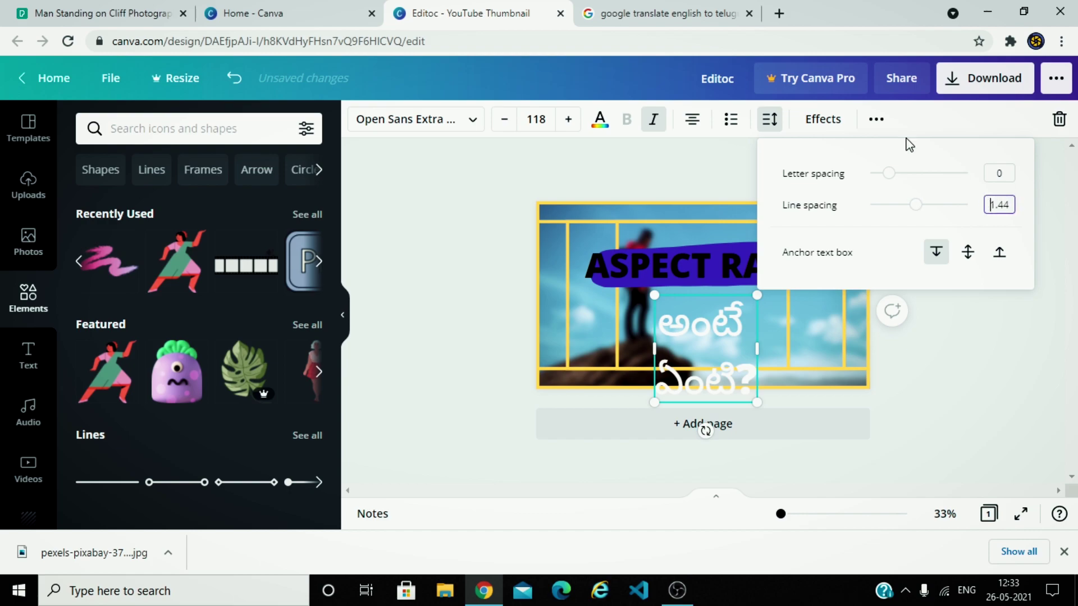
text(.5)
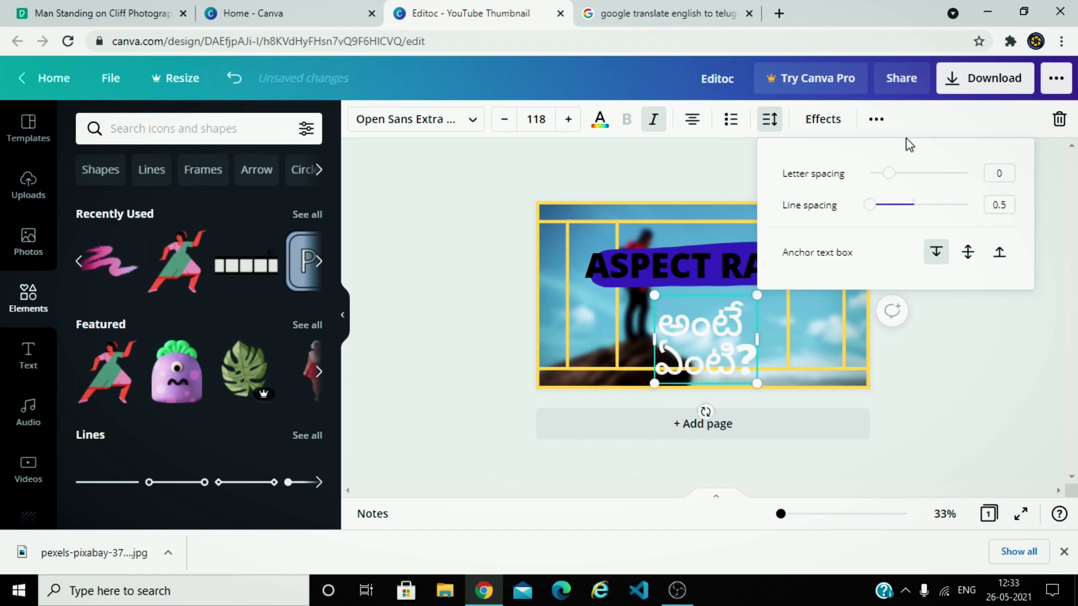
key(Escape)
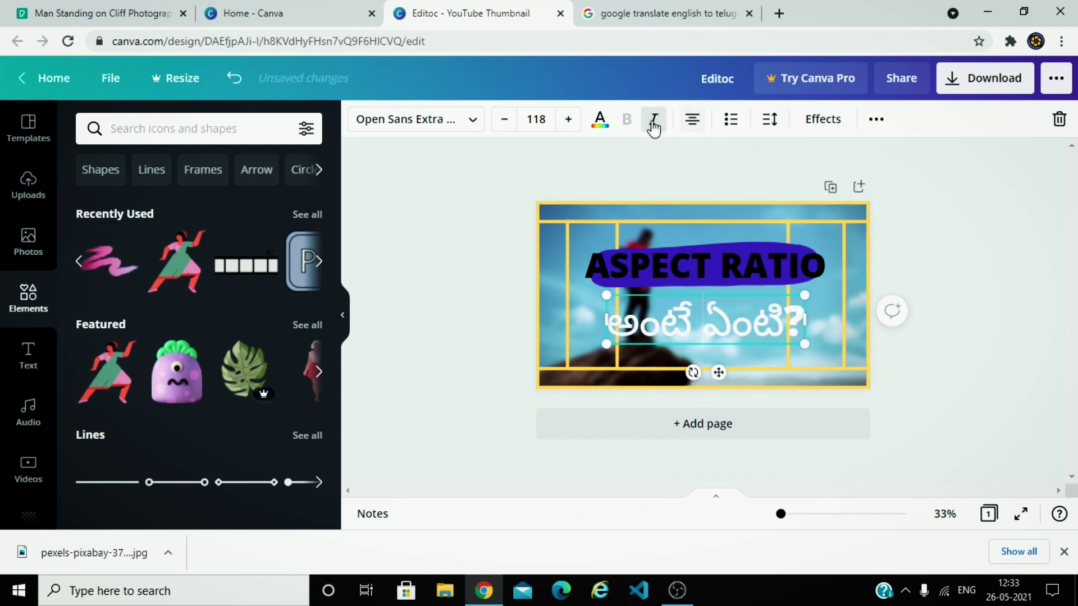
Apply the Lift effect at intensity 100 after trying Shadow and Neon.
click(844, 126)
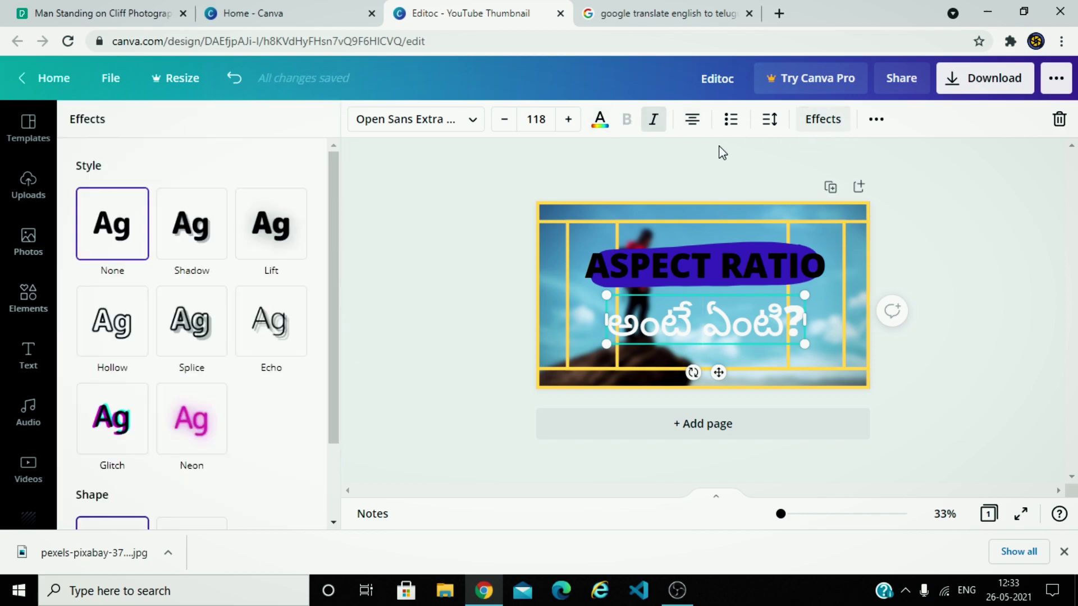
click(181, 229)
click(282, 236)
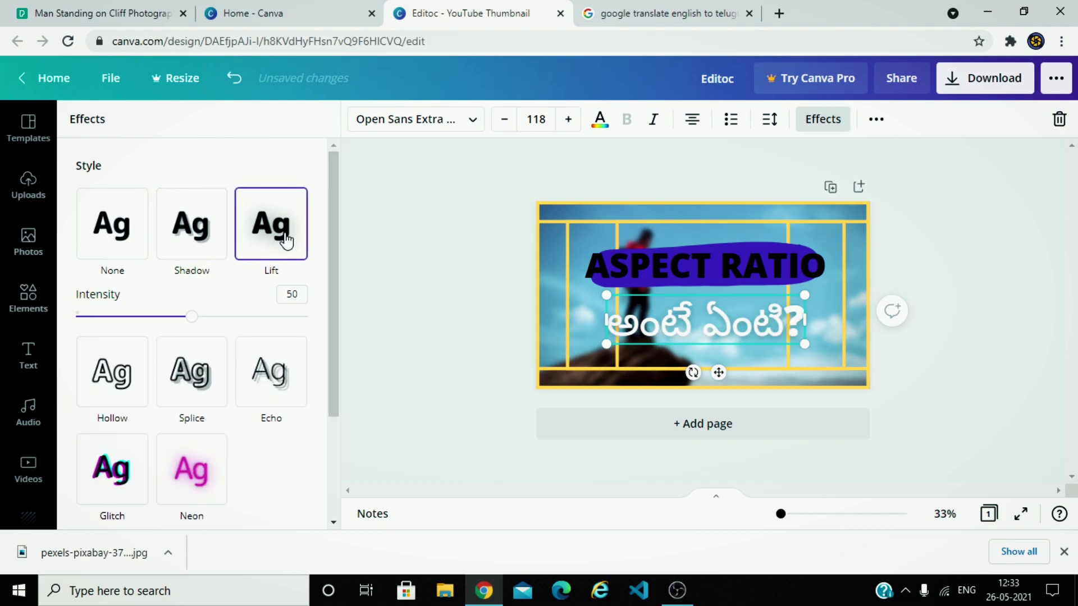
drag(192, 316, 320, 346)
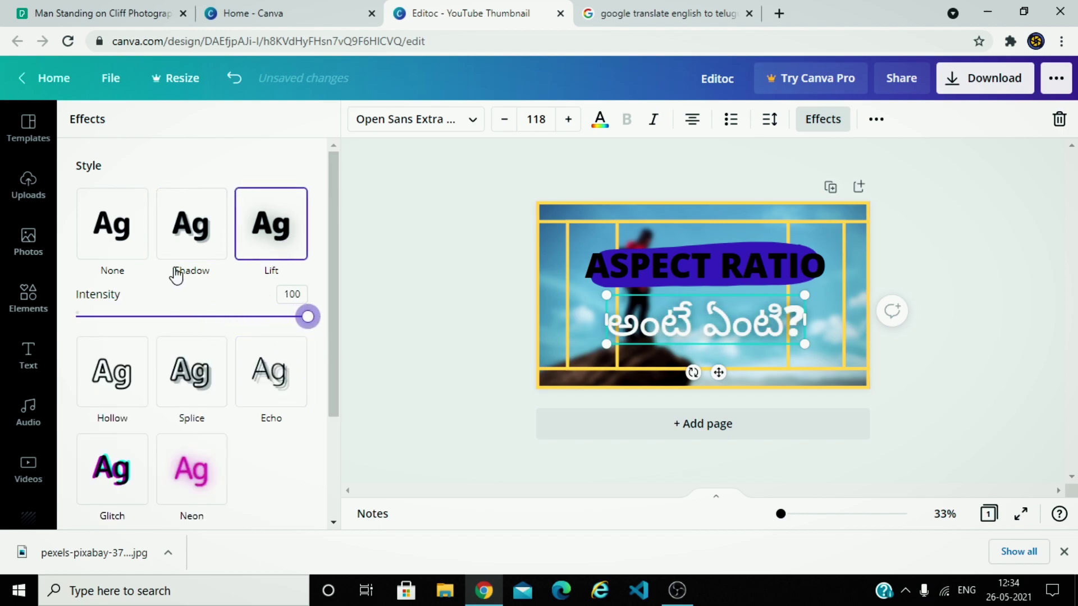
click(175, 471)
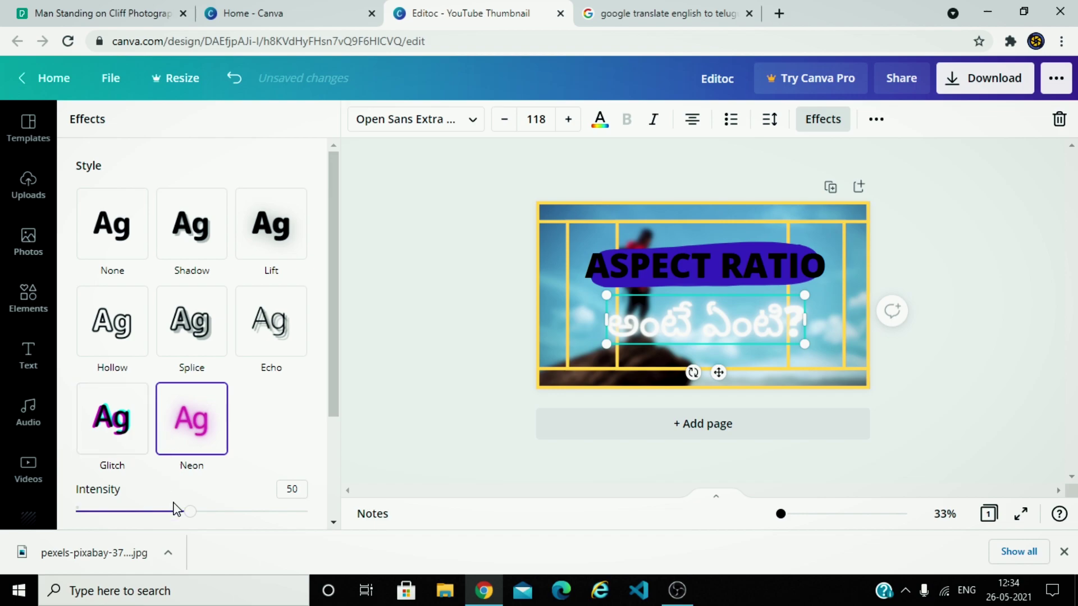
mouse_move(203, 517)
mouse_down()
mouse_move(280, 529)
mouse_move(222, 528)
mouse_up()
click(271, 224)
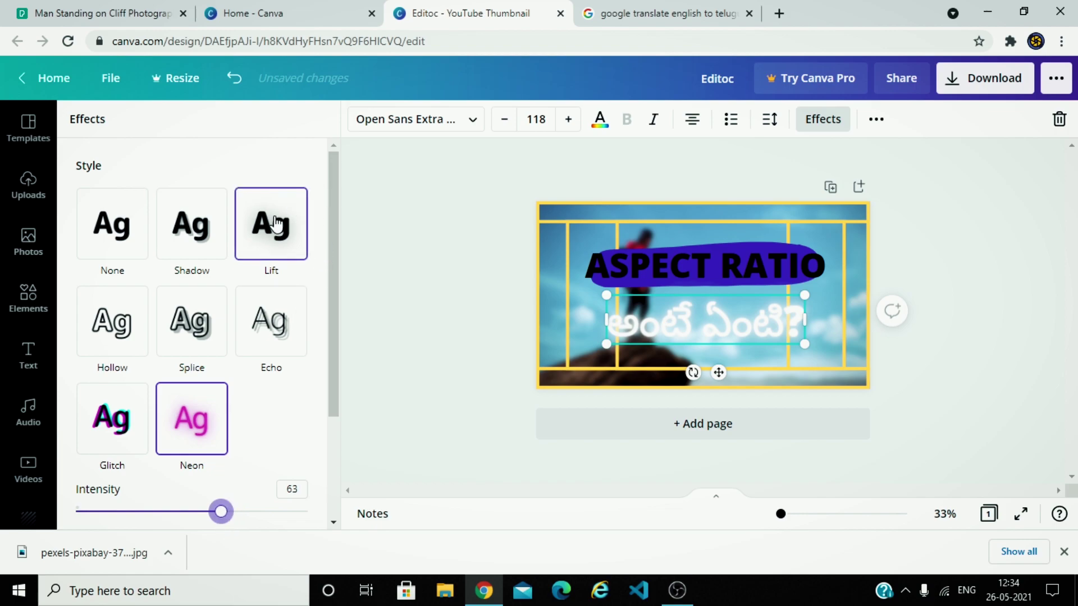
Test the Curve shape on the subtitle twice, then keep it straight.
scroll(169, 365, down, 5)
click(170, 465)
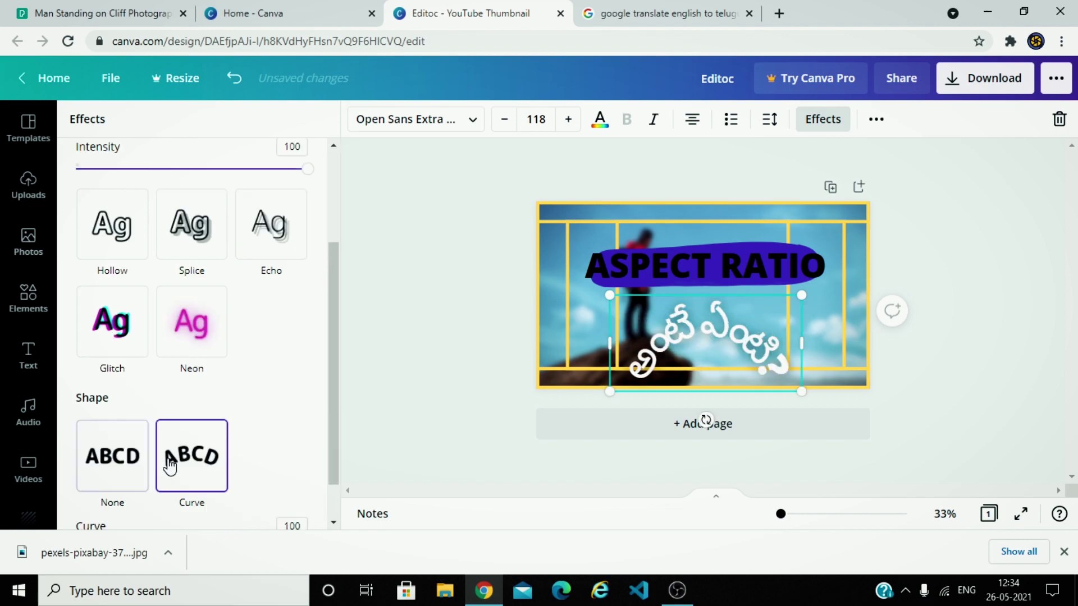
click(120, 471)
scroll(242, 410, up, 2)
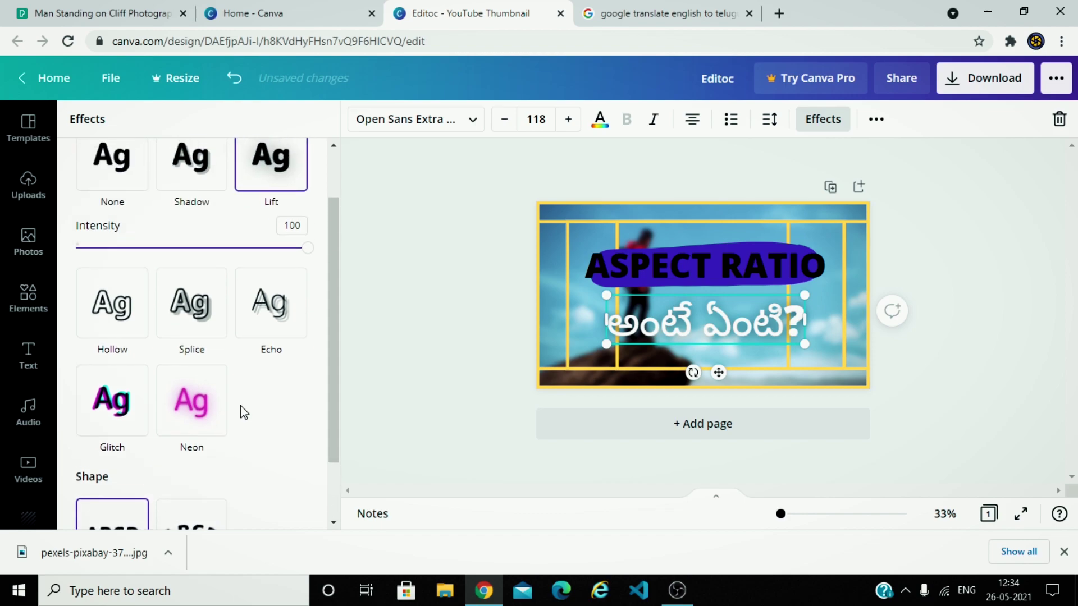
scroll(240, 409, up, 1)
scroll(241, 409, down, 3)
click(191, 456)
click(125, 470)
scroll(240, 409, up, 1)
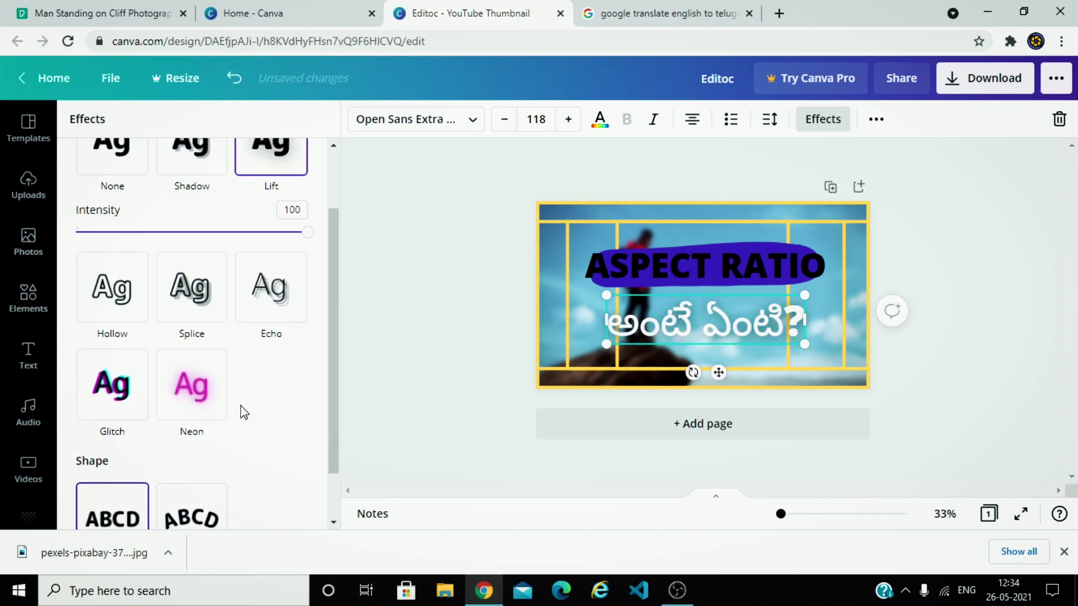
scroll(241, 409, up, 2)
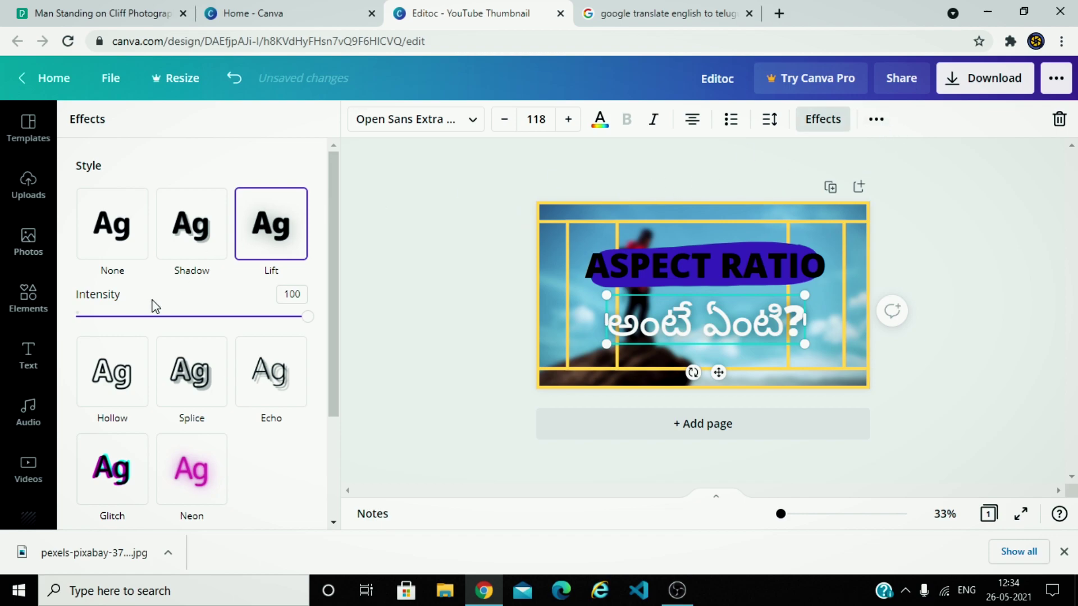
scroll(155, 307, down, 2)
scroll(132, 313, down, 1)
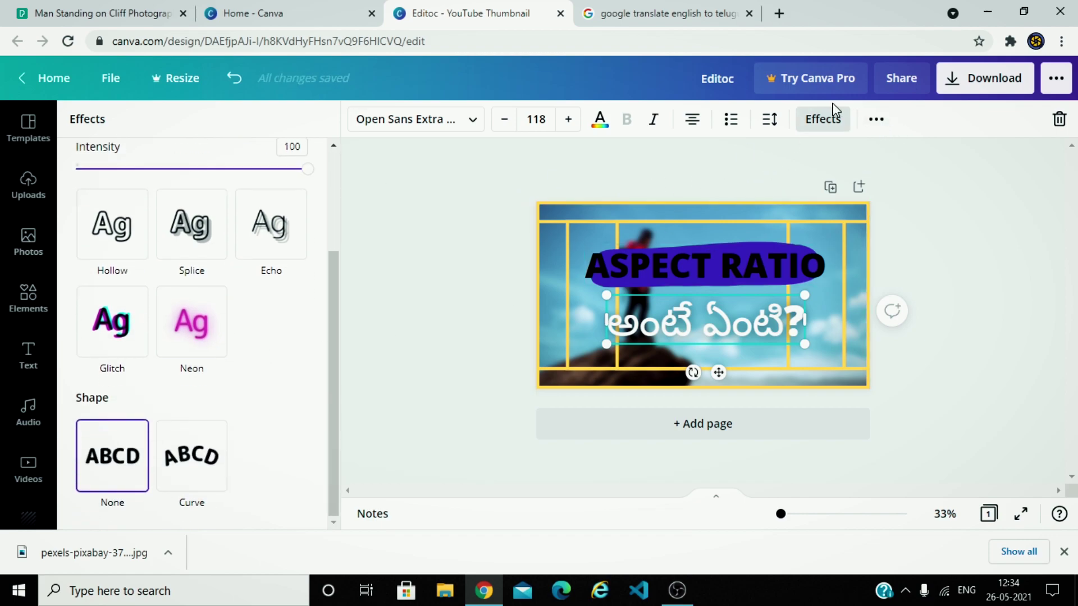
click(889, 133)
Try Block, Breathe and Pan animations on the Telugu subtitle, then set it to None.
click(877, 120)
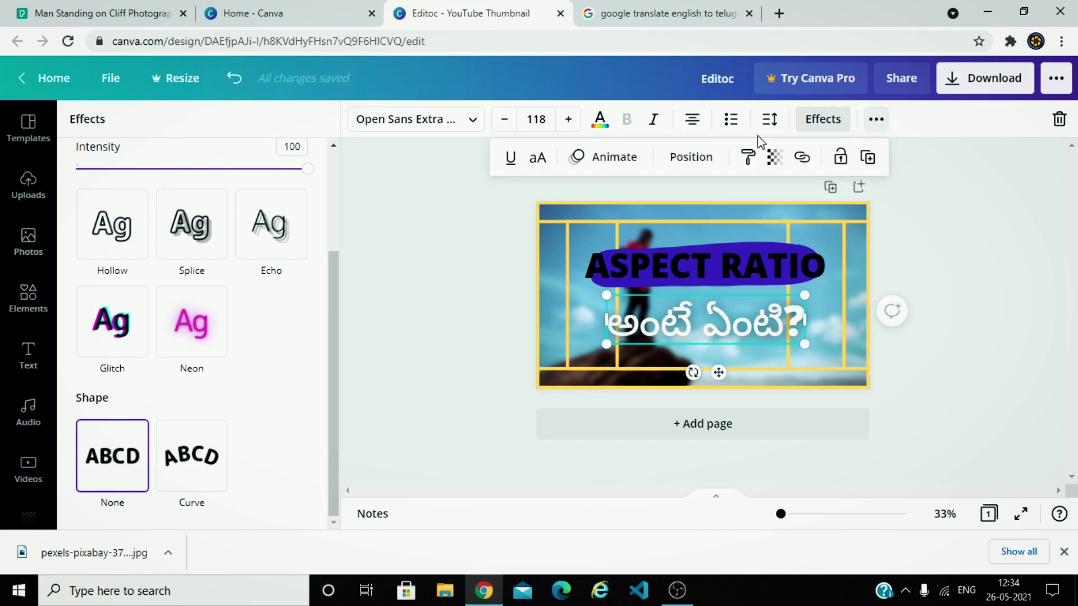
click(589, 157)
click(222, 206)
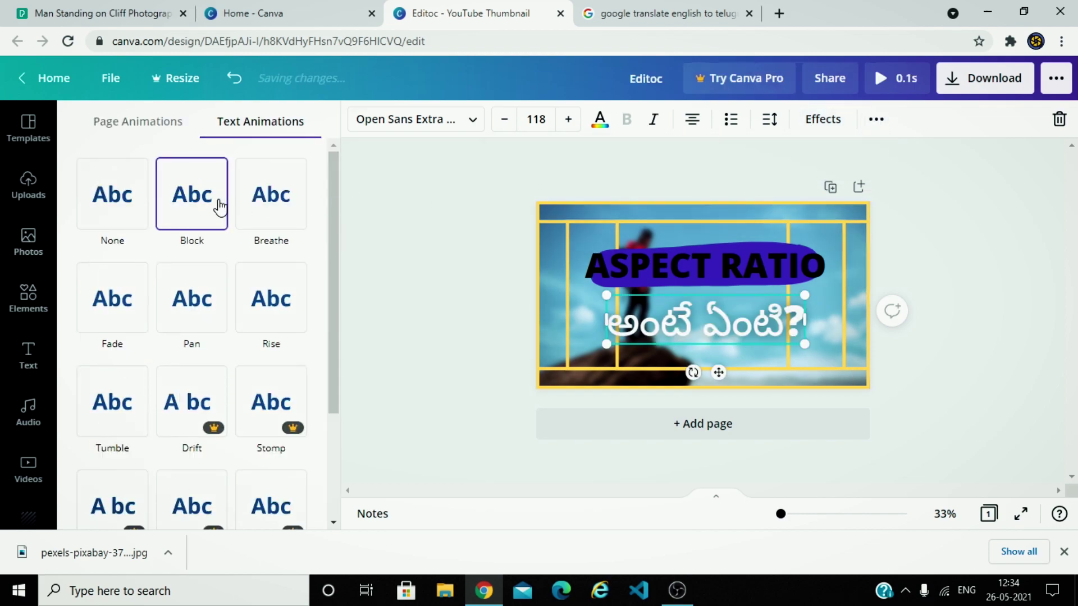
click(276, 209)
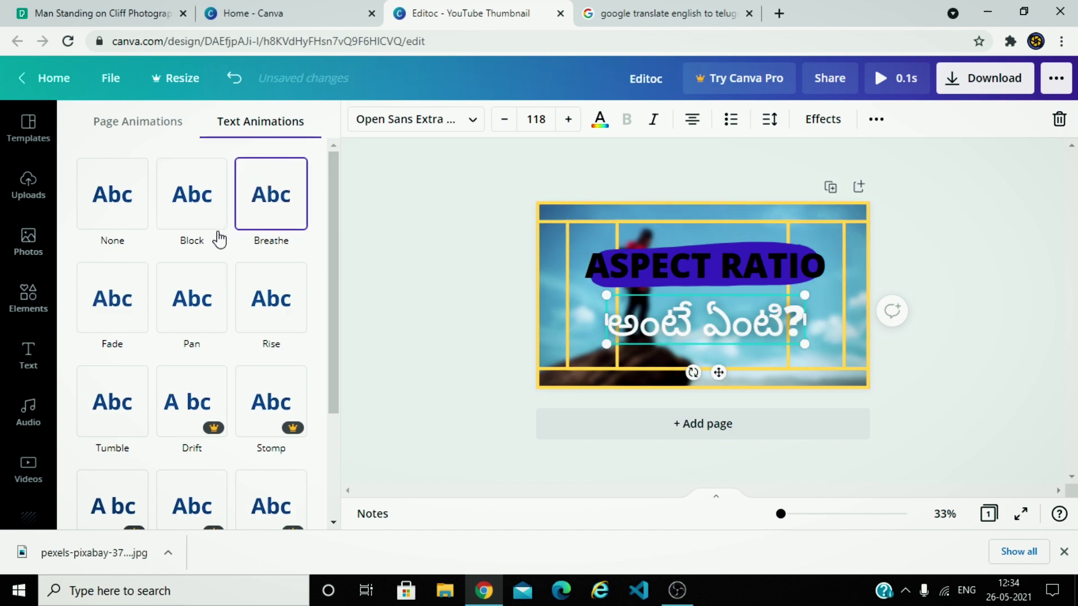
click(190, 298)
click(126, 230)
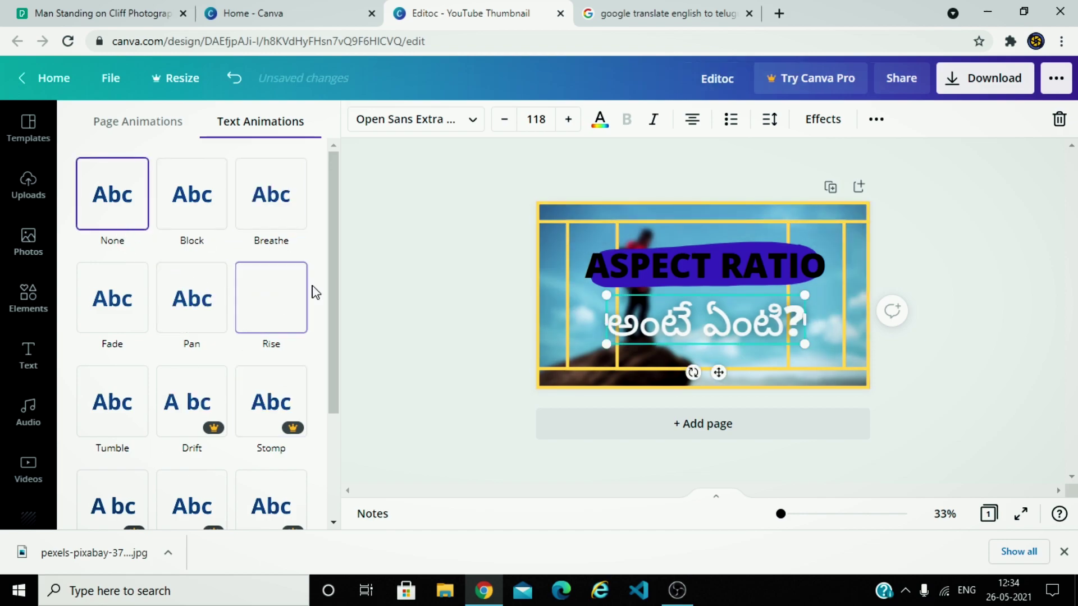
Glance at the Position options, then trial lower transparency on the subtitle and restore full opacity.
click(876, 125)
click(691, 159)
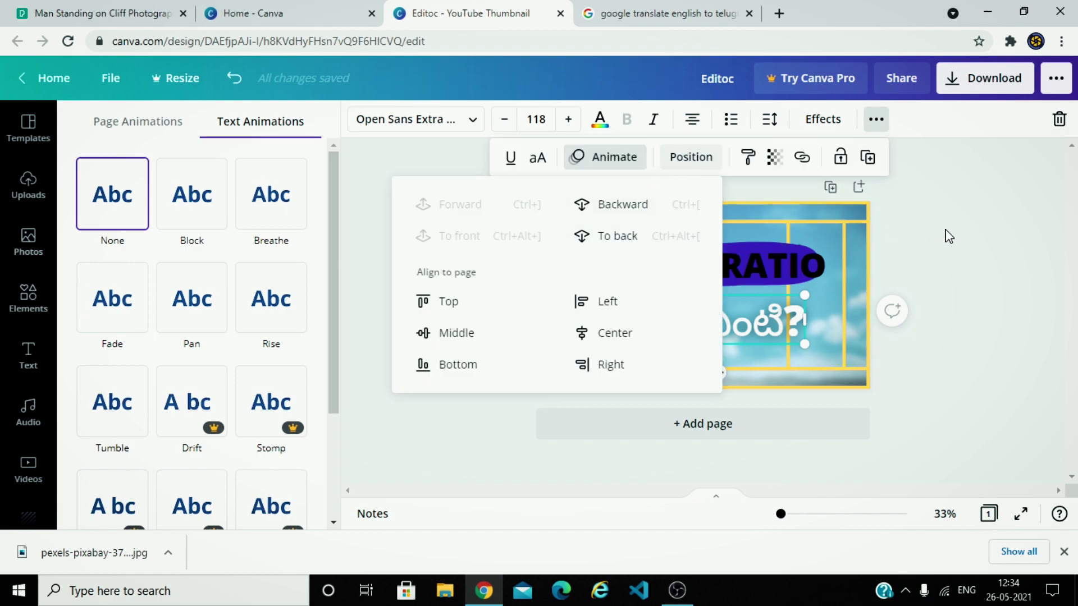
click(844, 181)
click(880, 122)
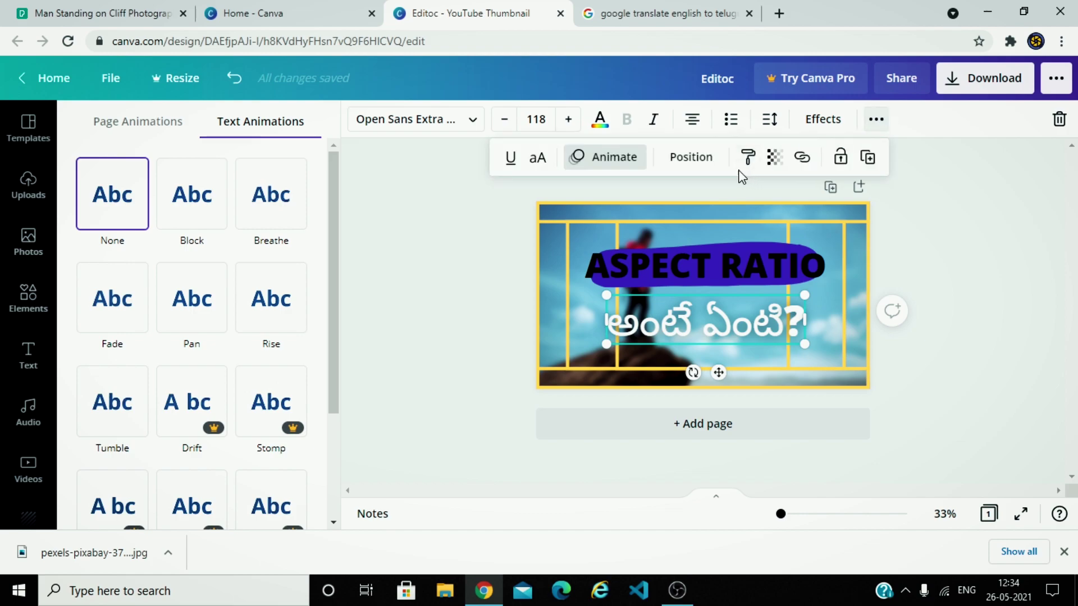
click(774, 158)
mouse_move(721, 204)
mouse_down()
mouse_move(638, 210)
mouse_move(723, 206)
mouse_up()
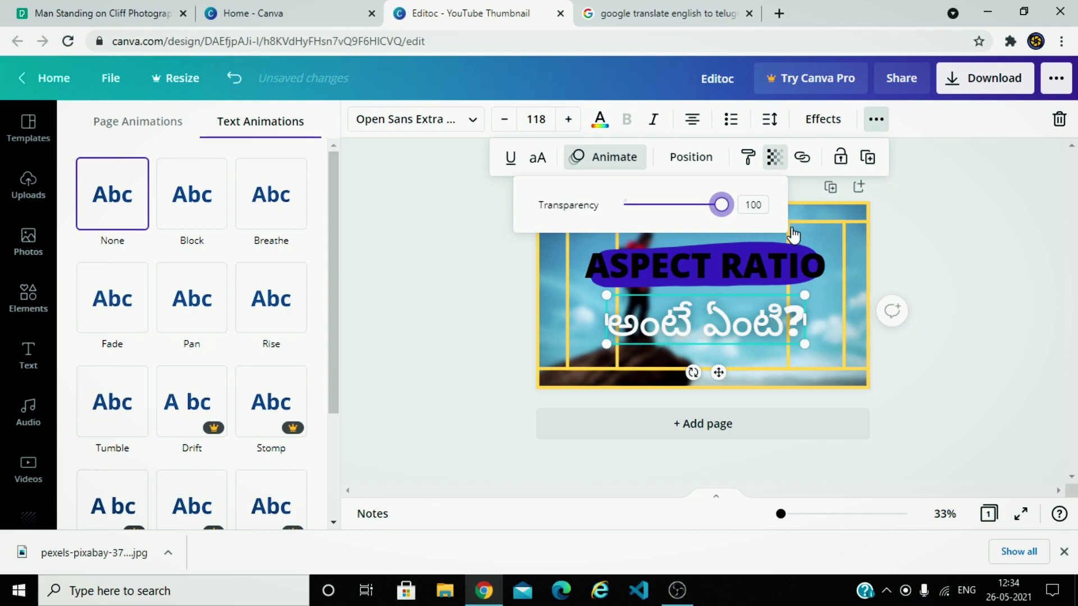
click(769, 264)
Make the yellow grid frame partly transparent and lock the ASPECT RATIO heading.
click(724, 234)
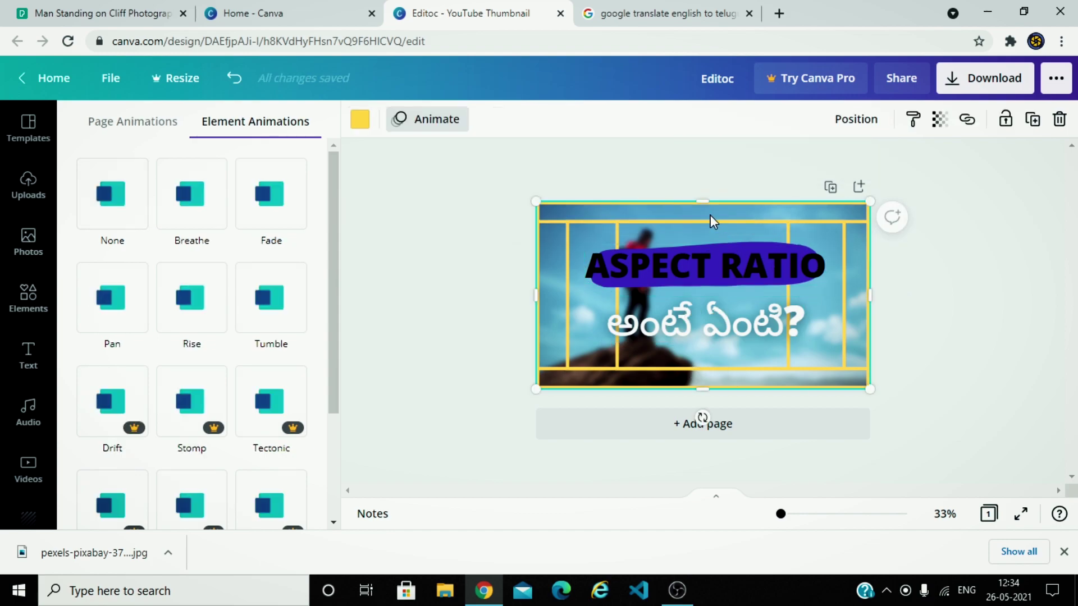
click(939, 120)
drag(829, 168, 796, 167)
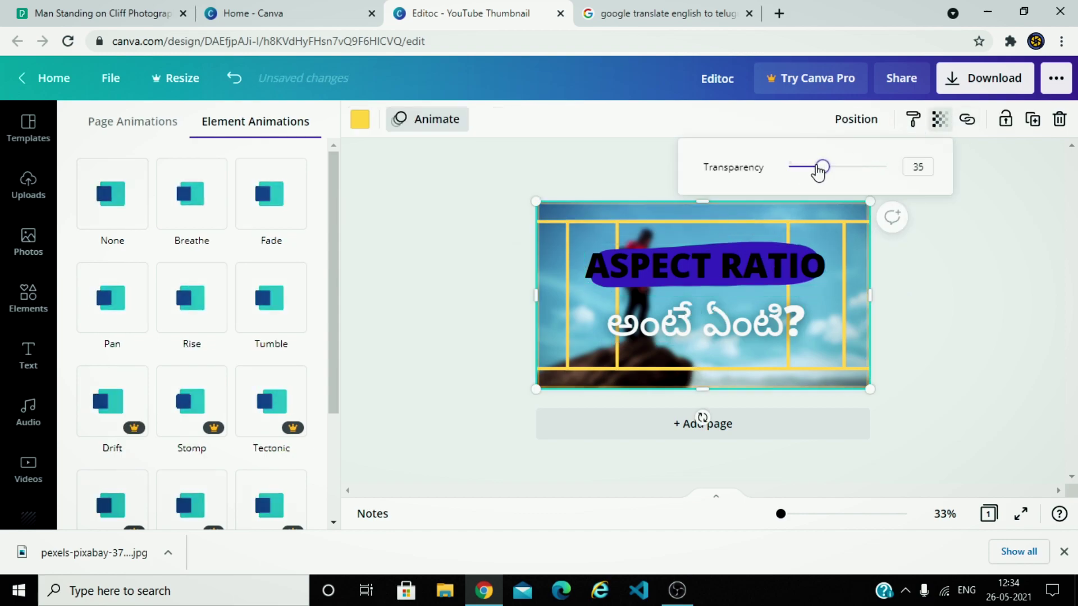
click(774, 264)
click(850, 170)
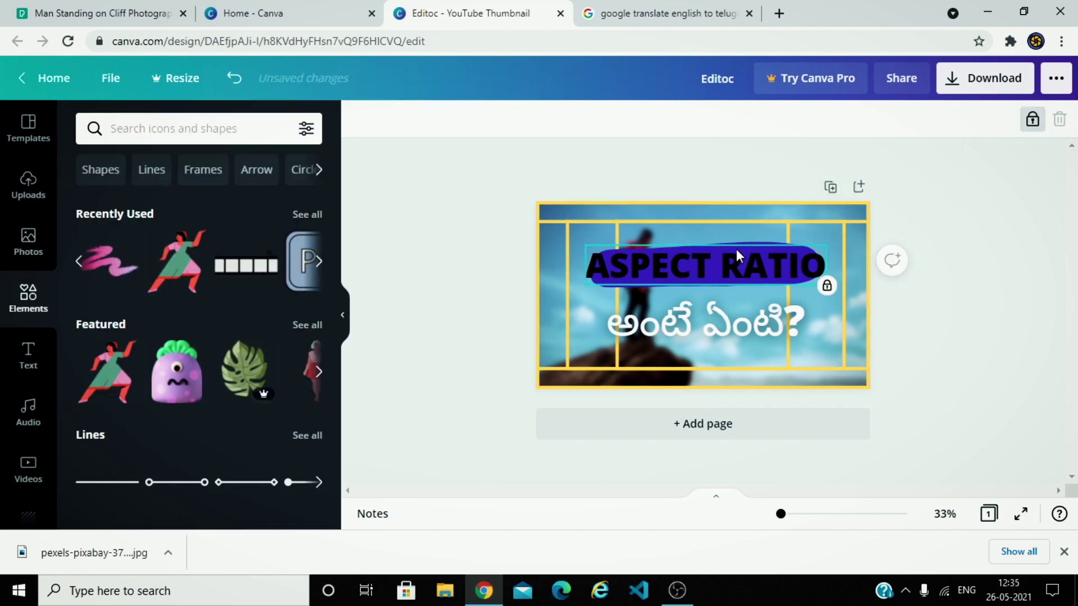
drag(733, 275, 738, 266)
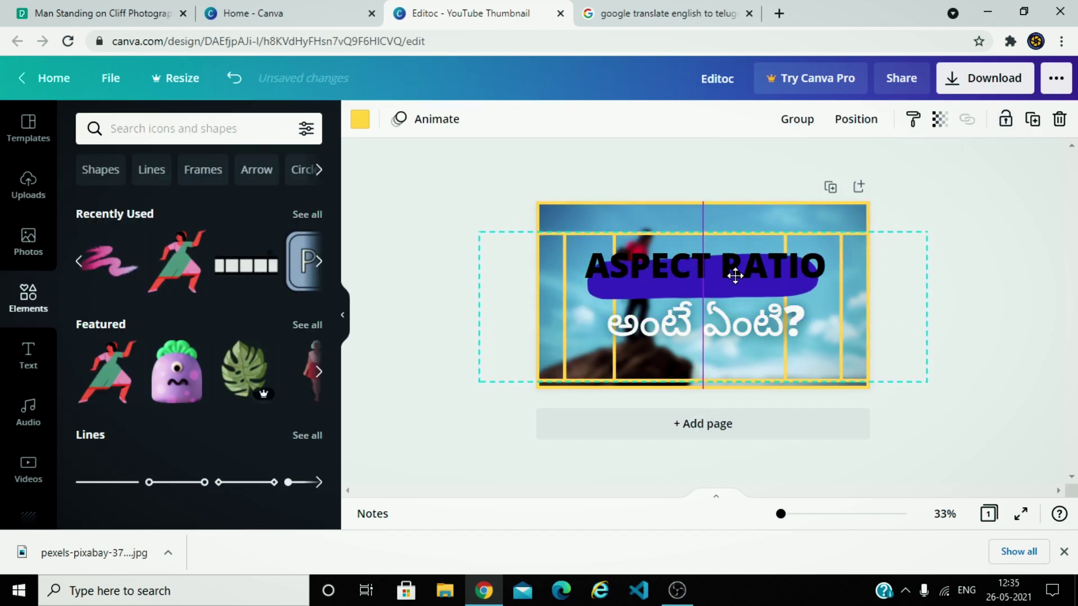
click(817, 264)
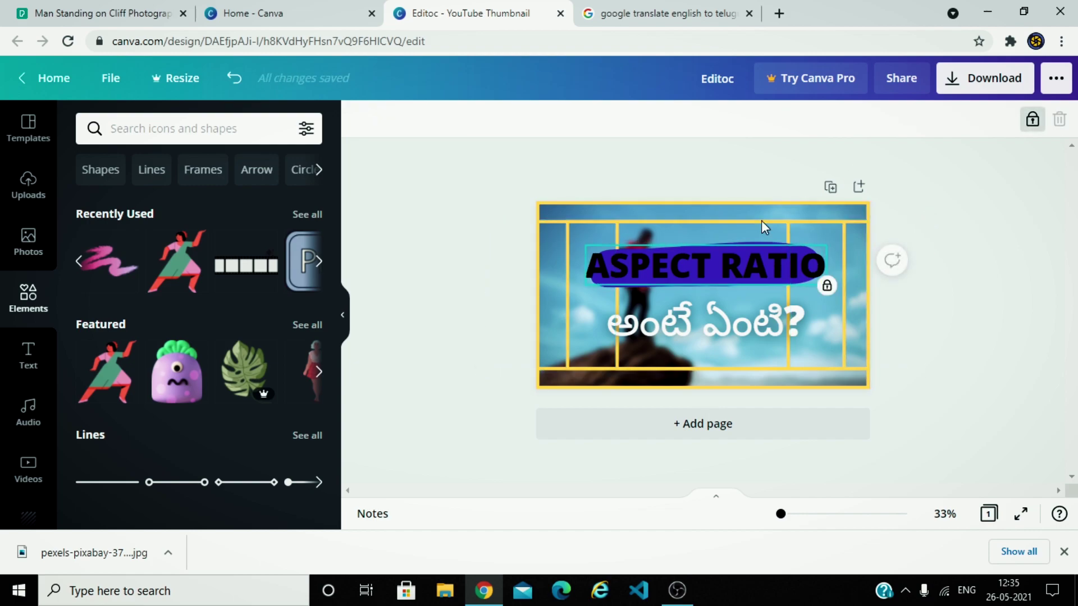
Unlock the ASPECT RATIO heading, deselect everything and zoom out to see the whole thumbnail.
click(754, 323)
click(761, 258)
click(1034, 122)
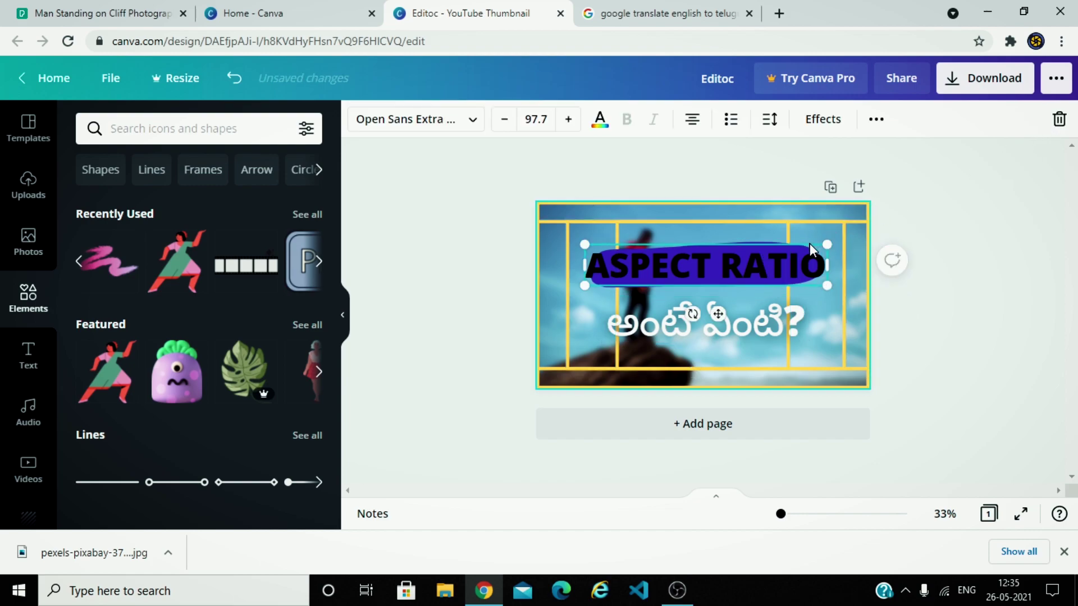
click(755, 324)
click(953, 355)
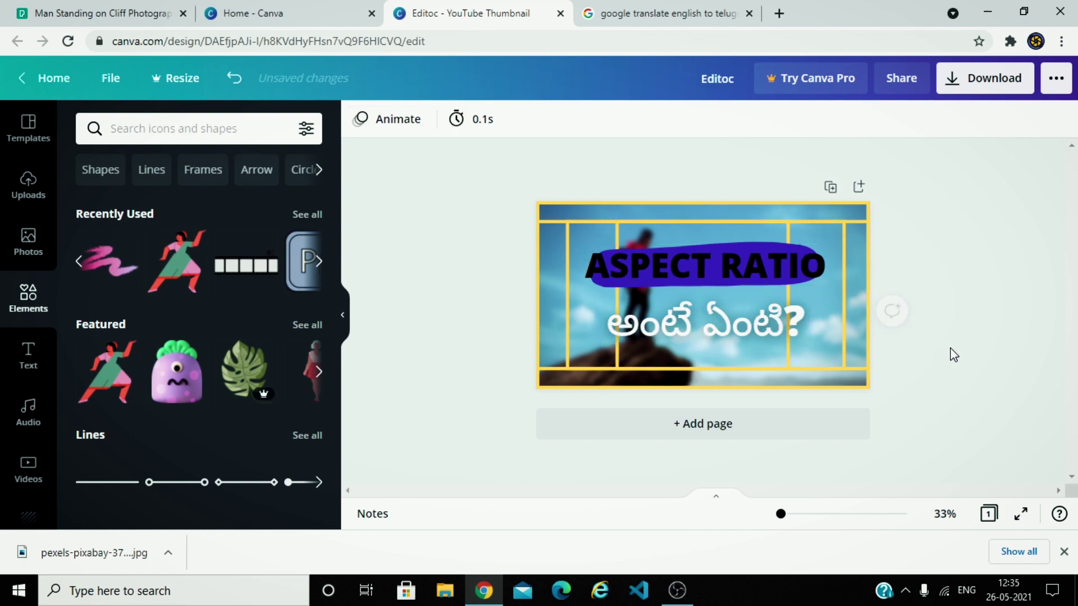
mouse_move(782, 514)
mouse_down()
mouse_move(769, 516)
mouse_move(778, 516)
mouse_up()
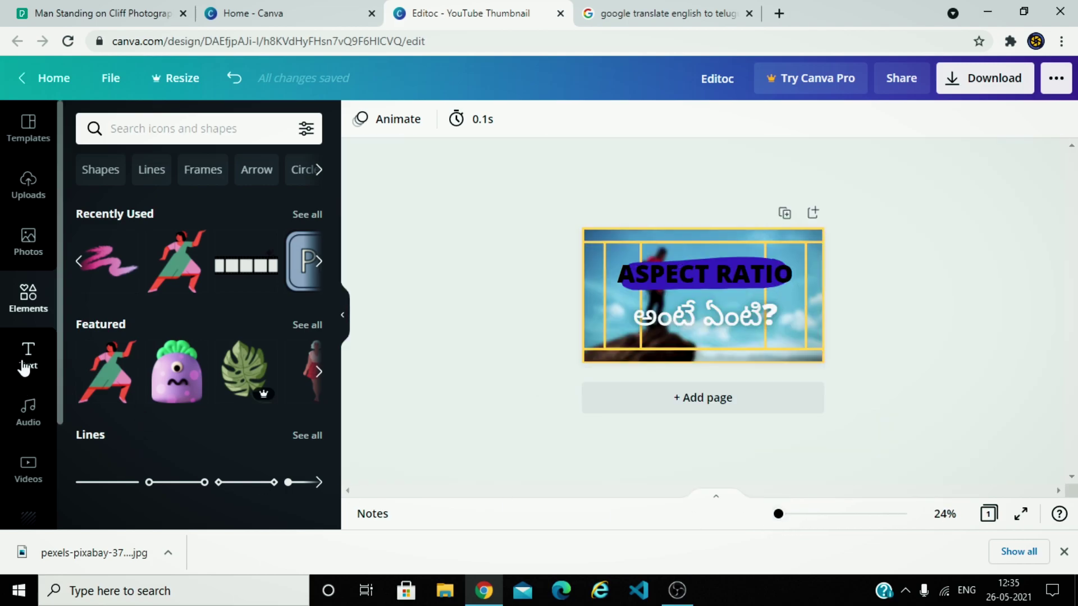
Browse the Text, Audio, Videos and Background libraries.
click(27, 356)
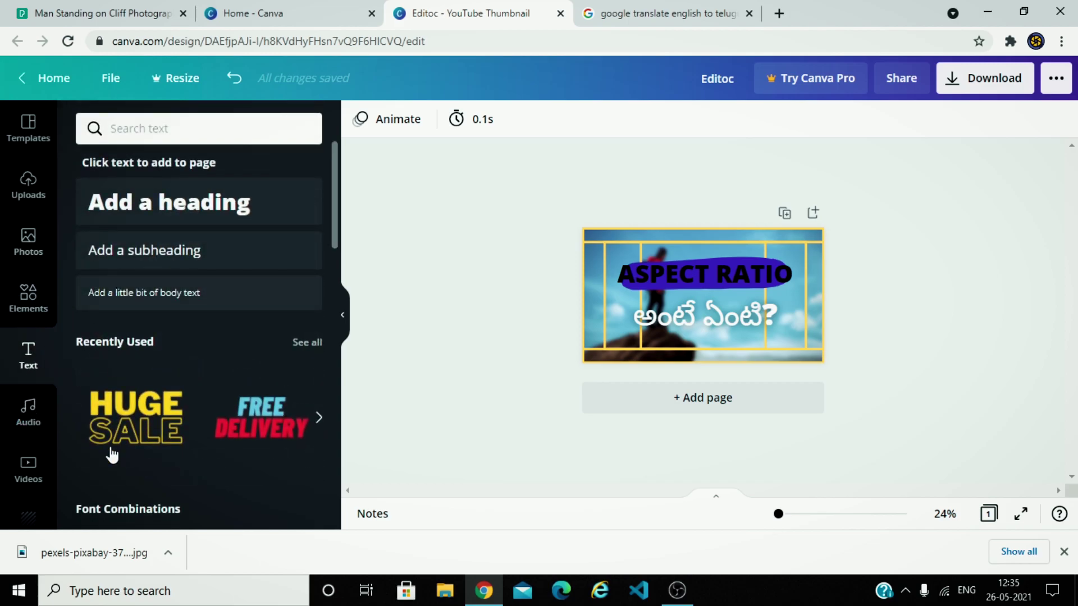
scroll(115, 452, down, 5)
click(28, 413)
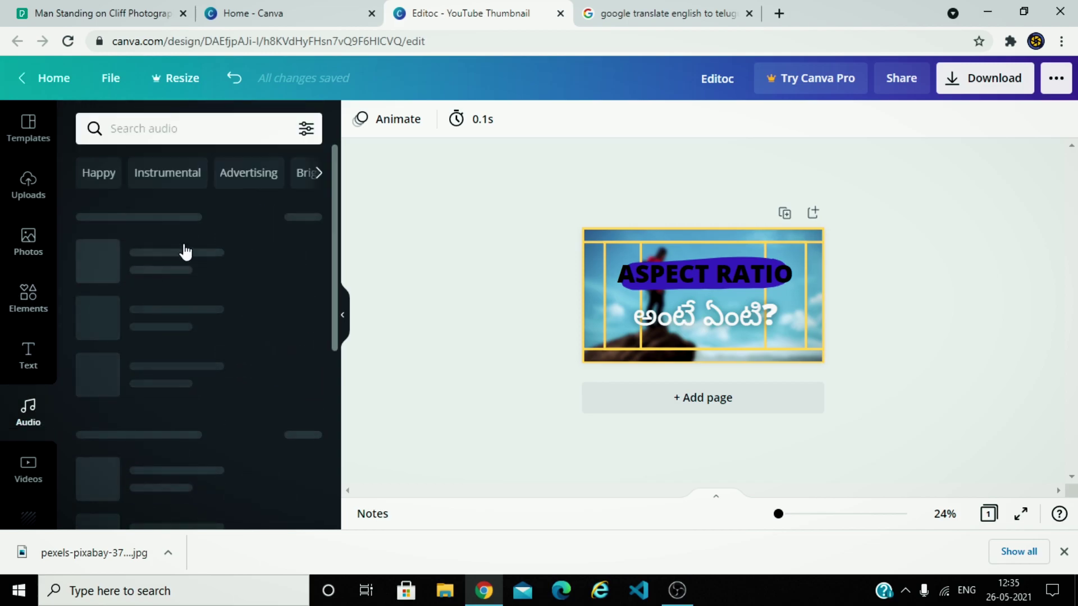
click(26, 471)
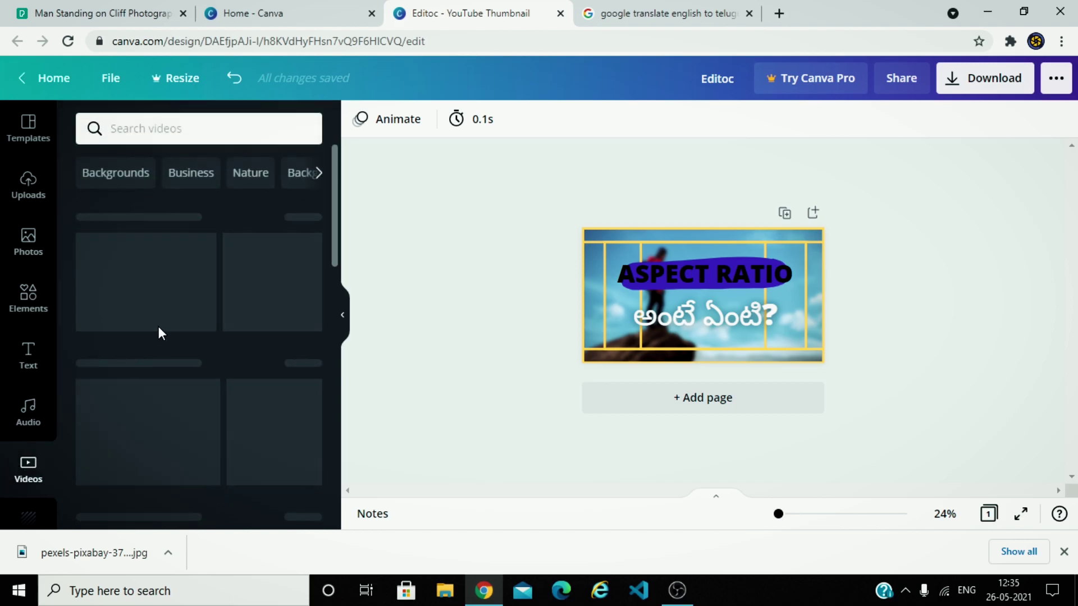
scroll(161, 322, down, 1)
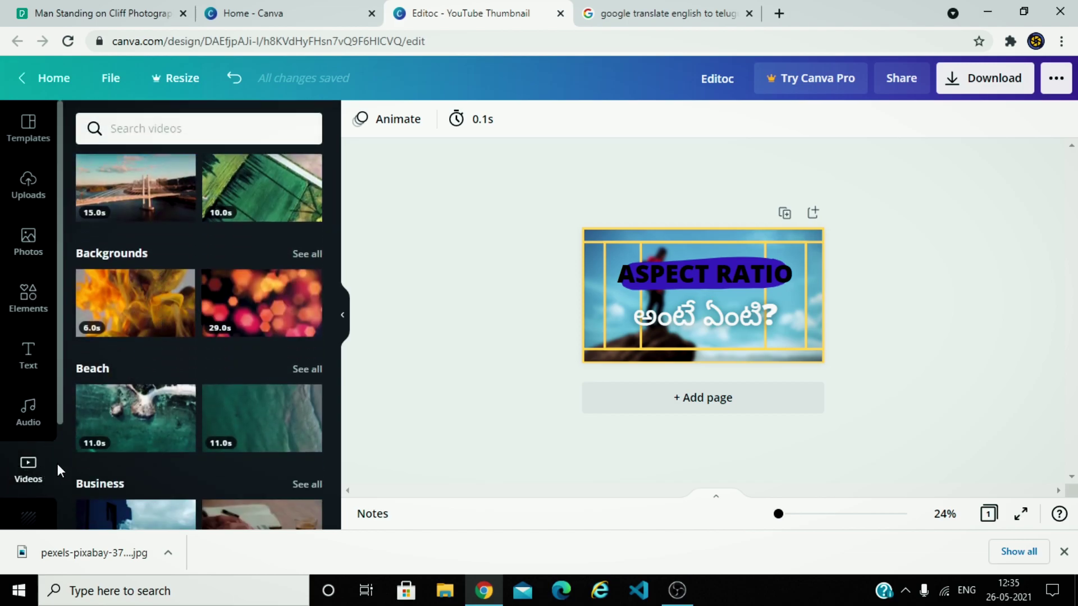
scroll(58, 464, down, 1)
click(28, 444)
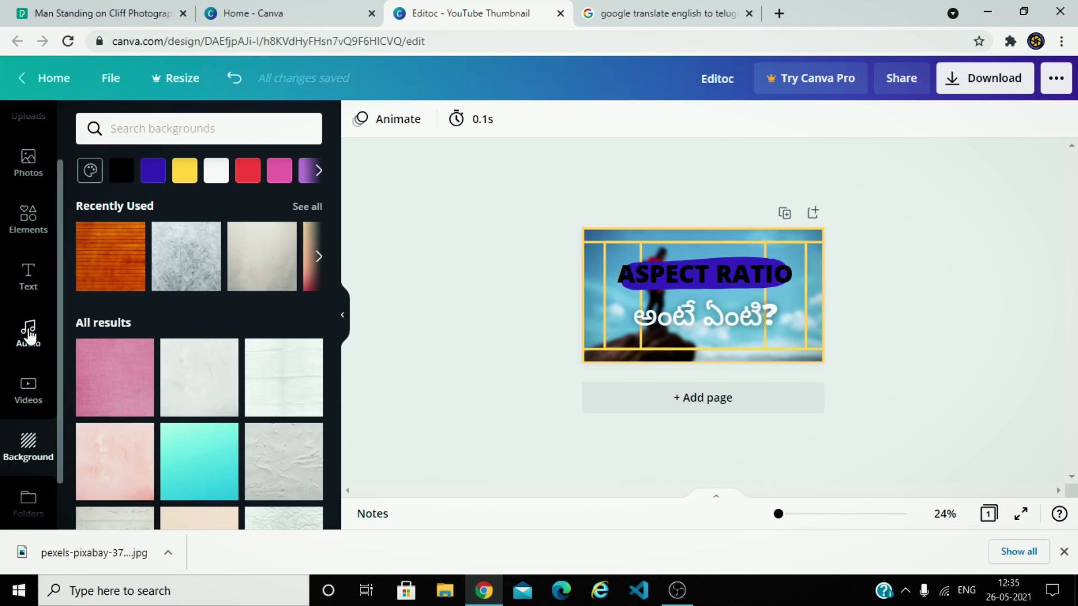
Return to the Text library and add a subheading text box to the design.
click(29, 336)
scroll(26, 438, down, 1)
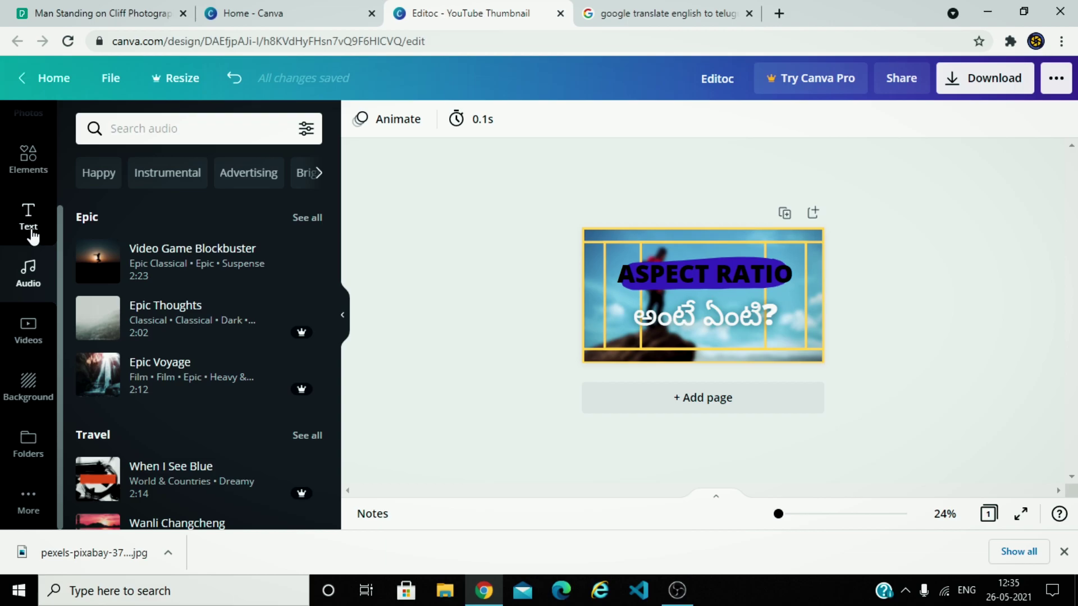
click(31, 231)
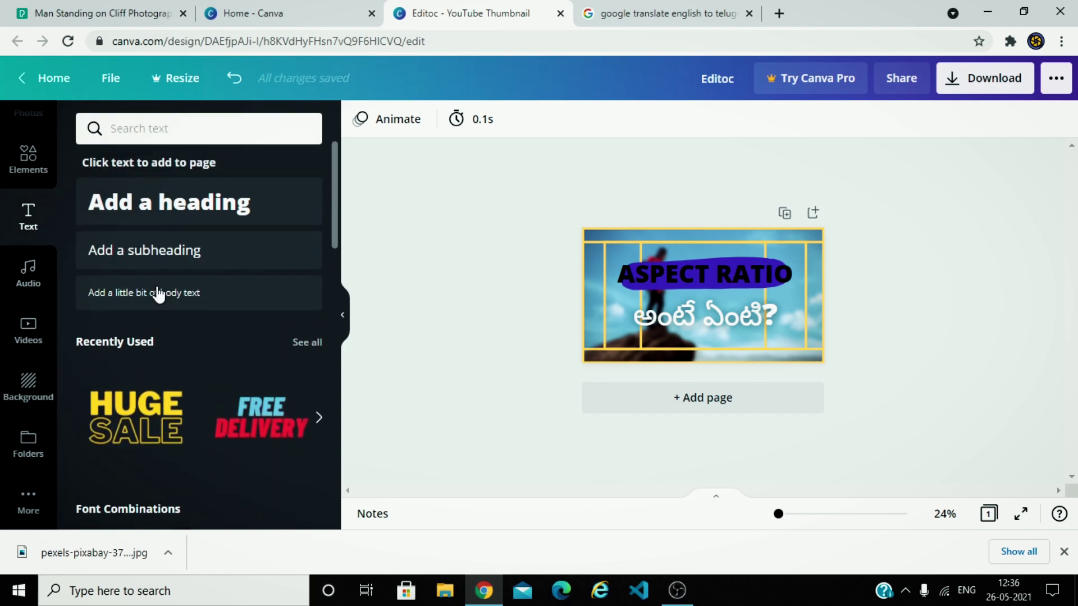
click(168, 251)
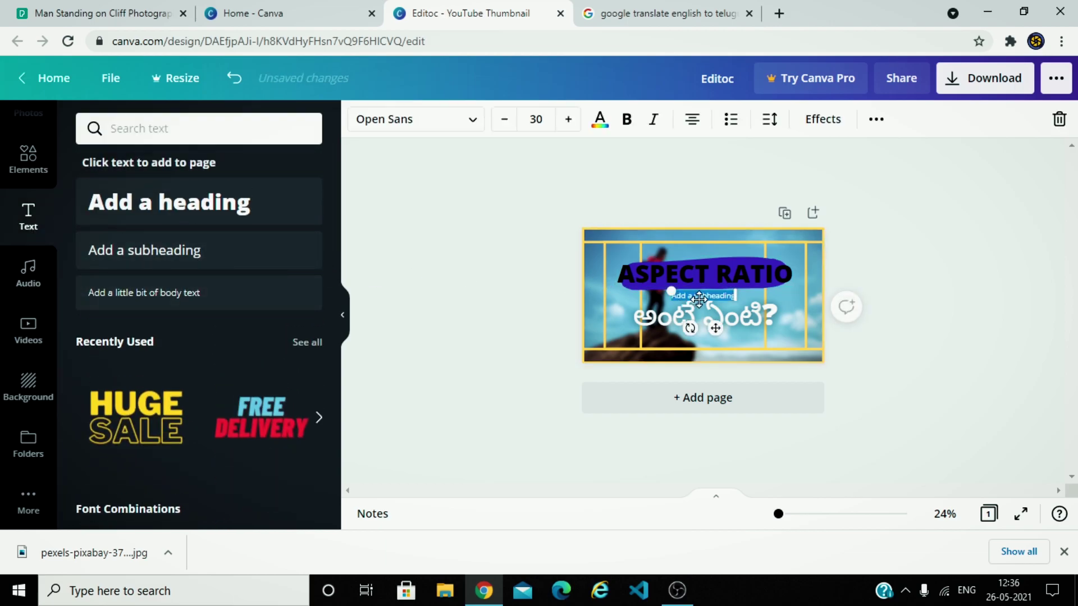
Move the new subheading to the top frame and change its text to 21:9.
drag(778, 514, 791, 513)
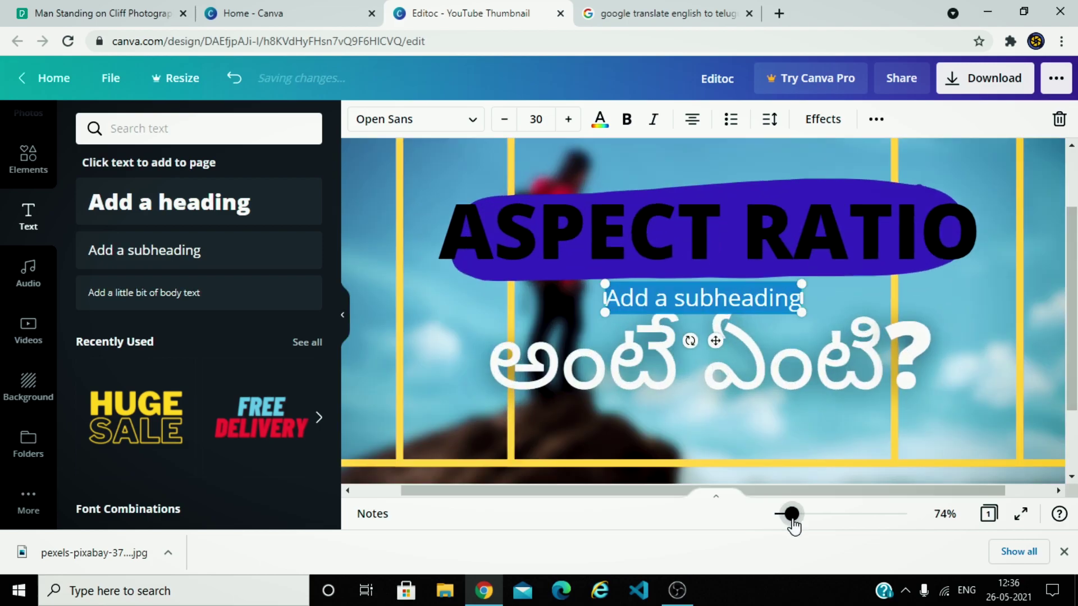
drag(710, 303, 740, 218)
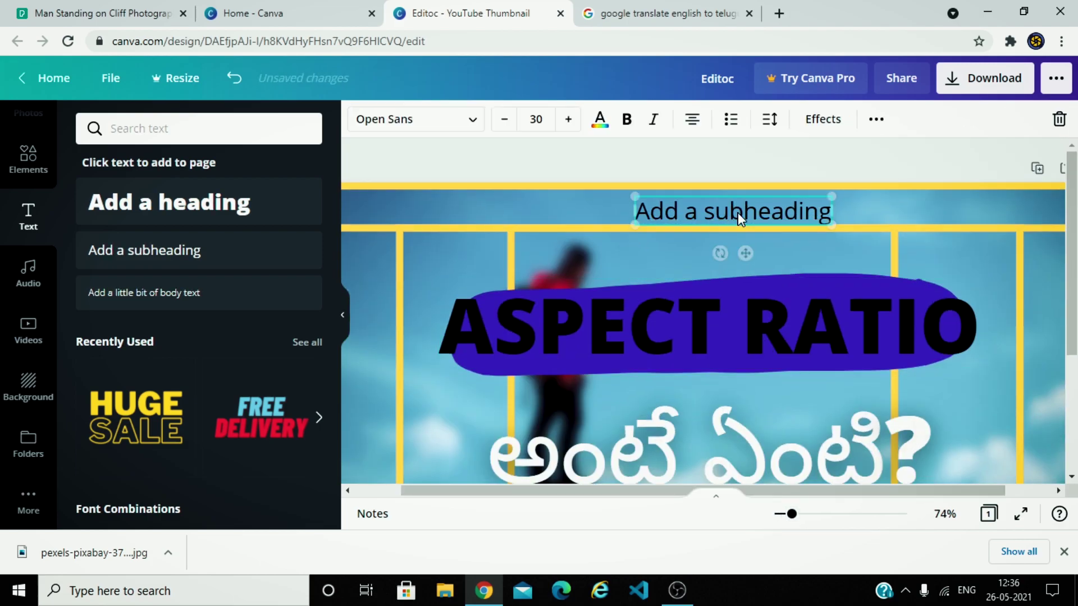
click(740, 218)
key(BackSpace)
text(21:9)
key(Escape)
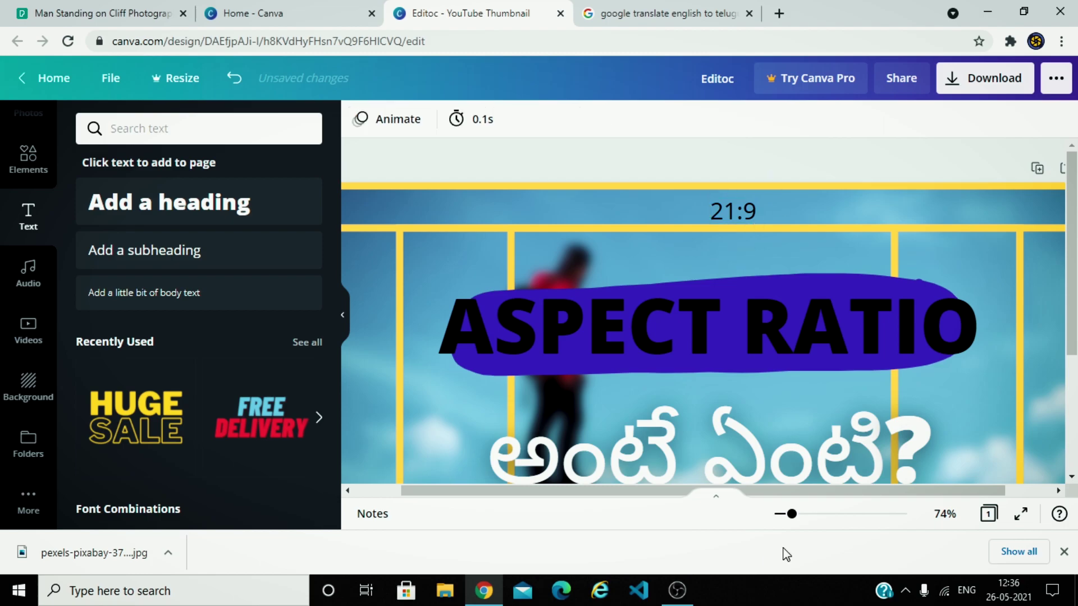
Add a 16:9 label at the left edge and a 4:3 label on the inner left line.
click(785, 514)
drag(199, 250, 516, 321)
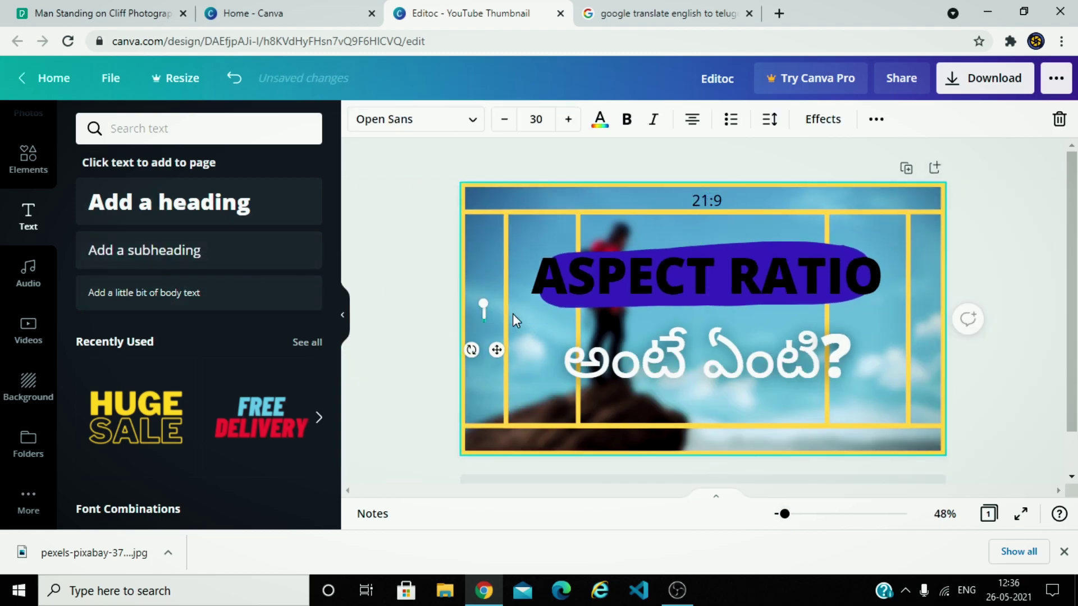
text(16:9)
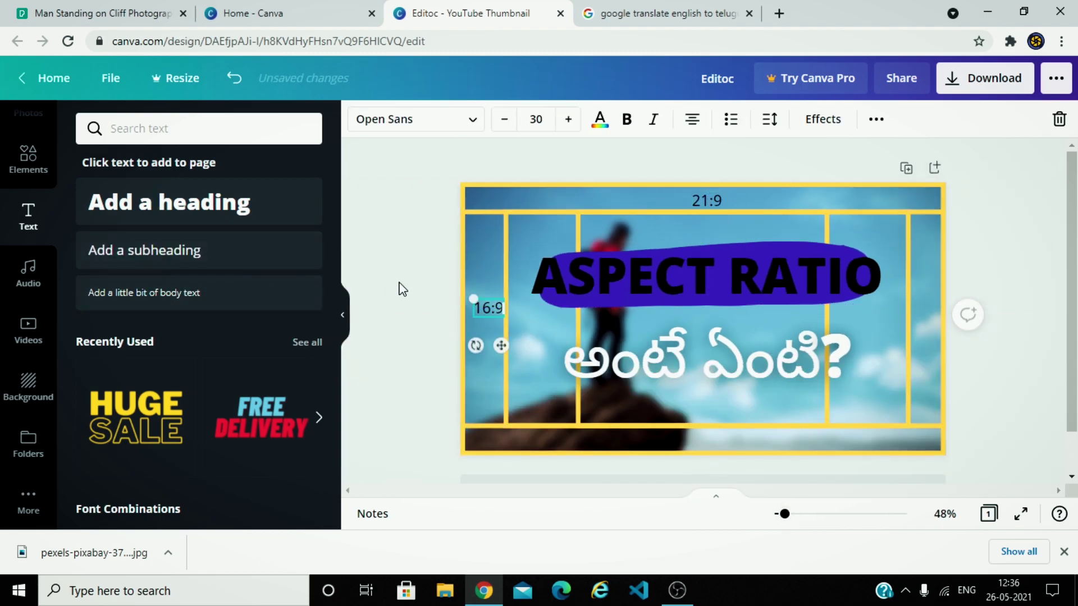
click(402, 289)
drag(209, 250, 560, 313)
text(4:3)
key(Escape)
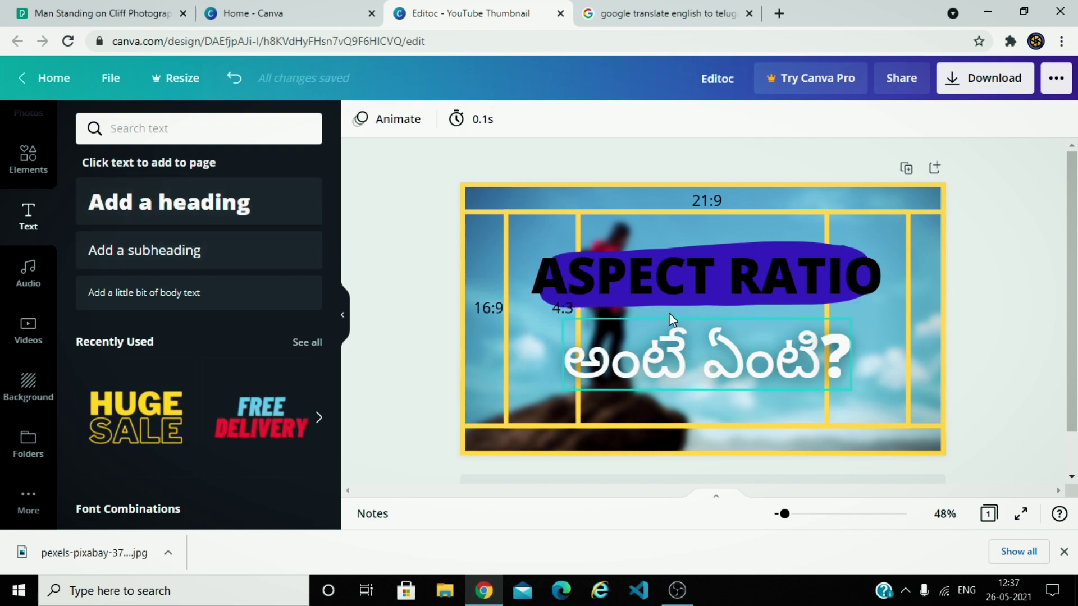
Raise the ASPECT RATIO heading and its blue brush stroke slightly higher.
click(843, 271)
click(886, 228)
click(818, 247)
drag(818, 247, 824, 233)
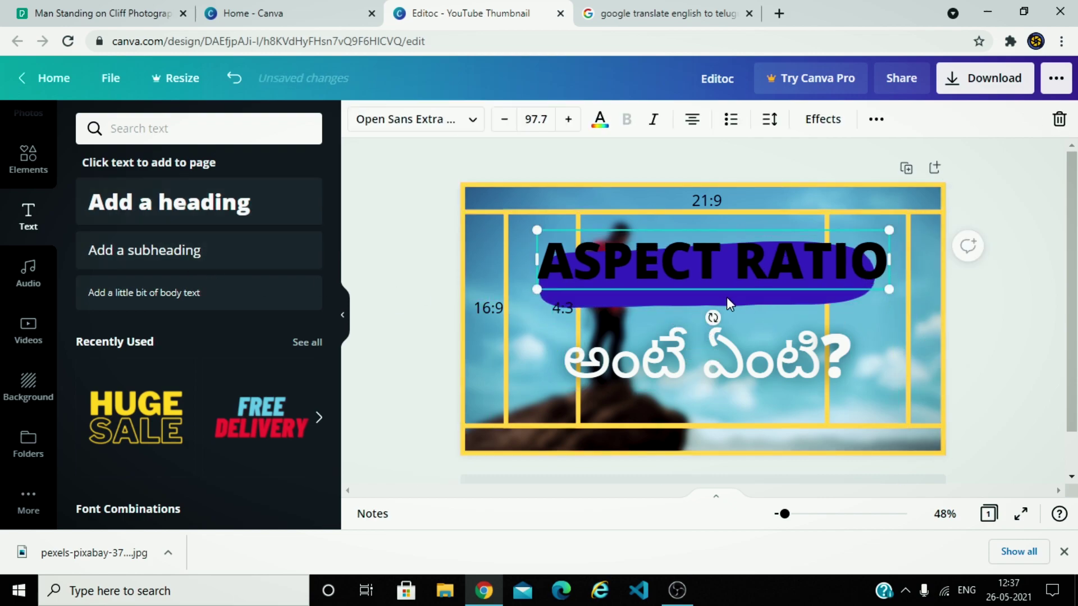
drag(728, 304, 741, 289)
Copy labels: 4:3 to the right inner line, 16:9 to the right edge, 21:9 to the bottom frame.
drag(553, 310, 563, 308)
drag(144, 292, 840, 307)
drag(482, 307, 926, 308)
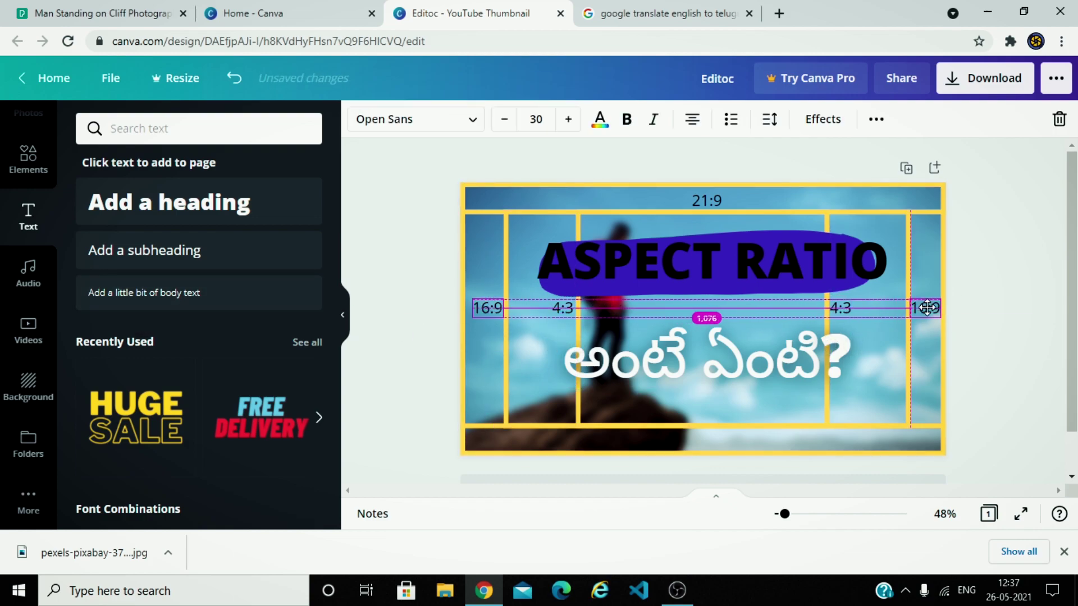
click(706, 200)
drag(706, 200, 711, 444)
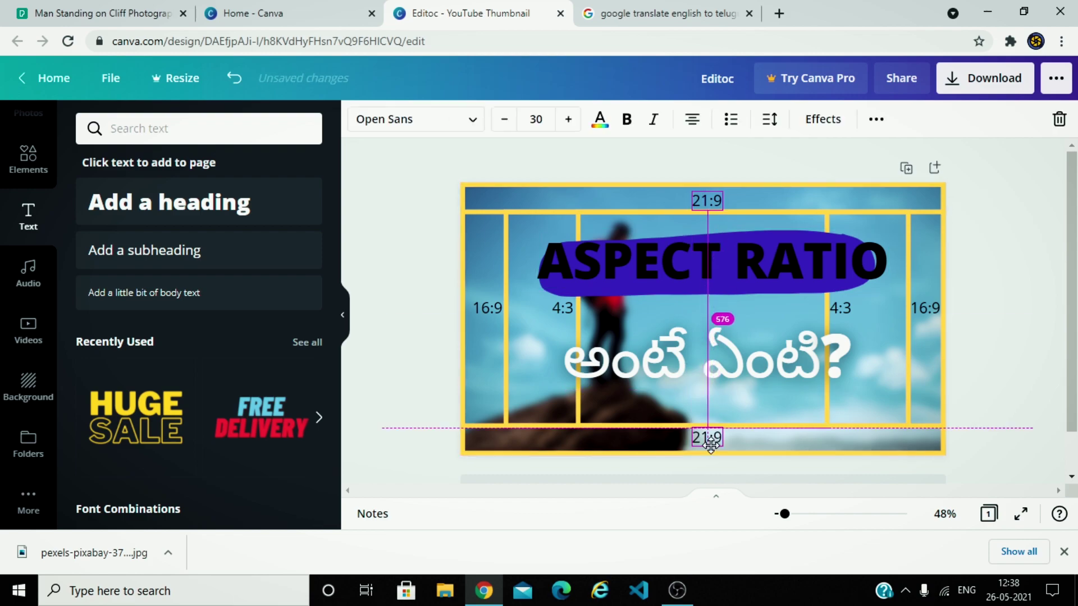
Delete an accidental Telugu text duplicate and start adding a link to the subtitle.
click(707, 354)
click(875, 124)
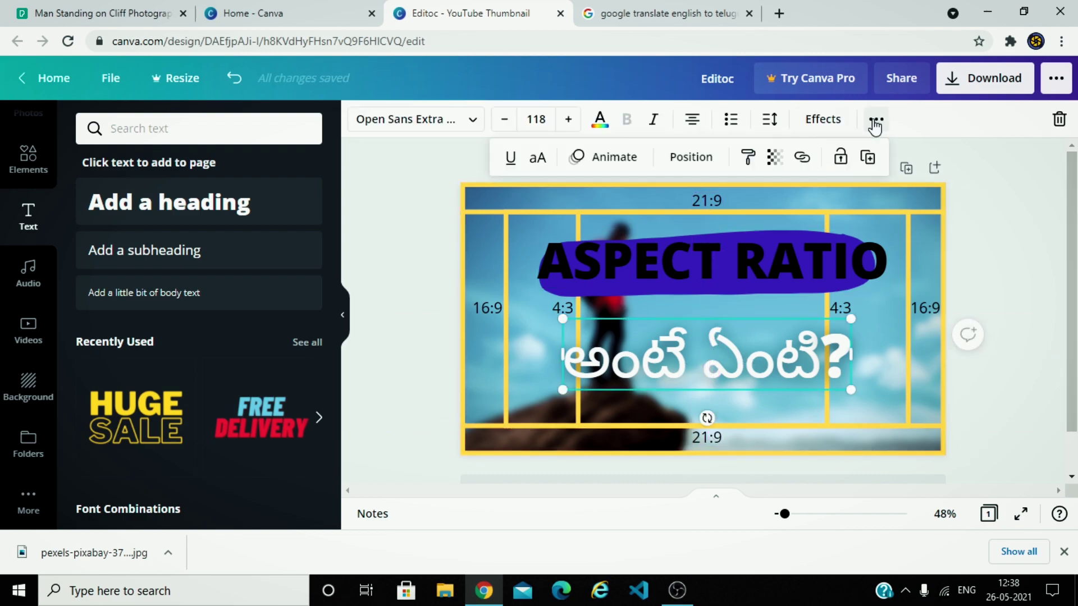
click(868, 158)
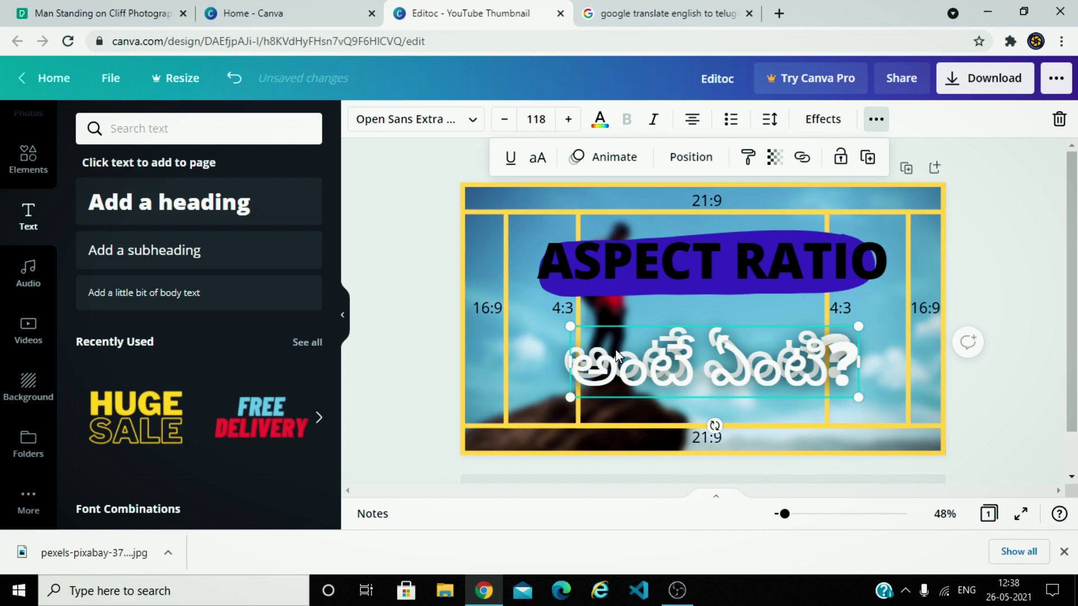
key(Delete)
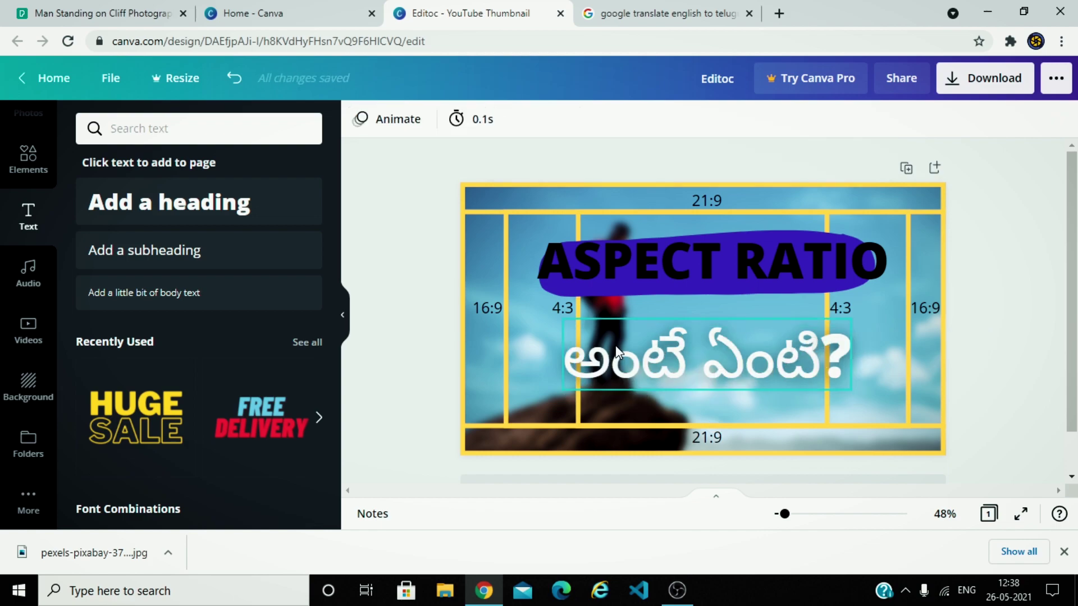
click(659, 351)
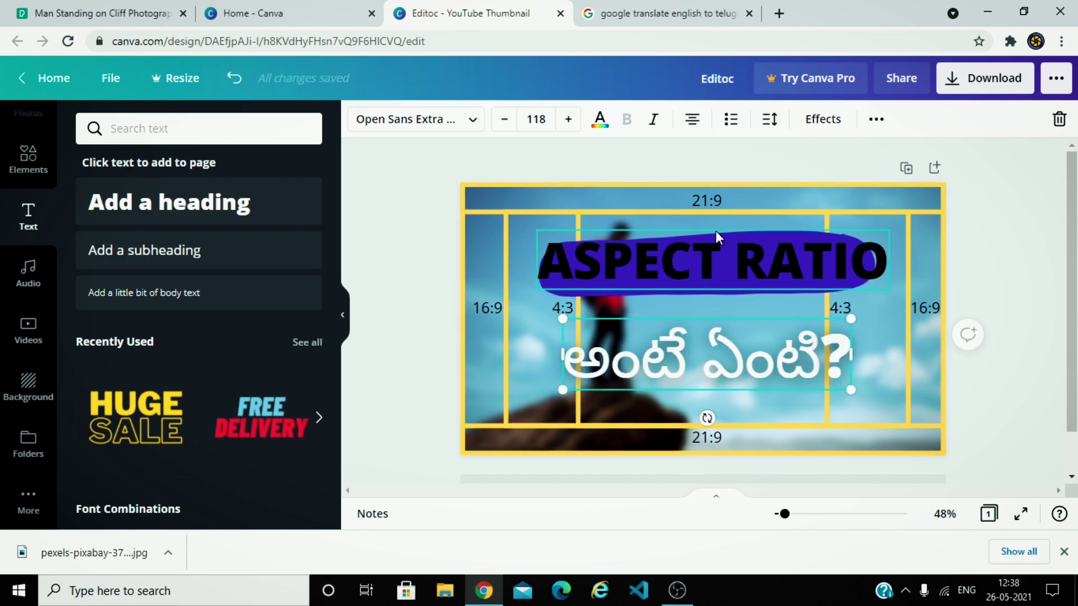
click(878, 120)
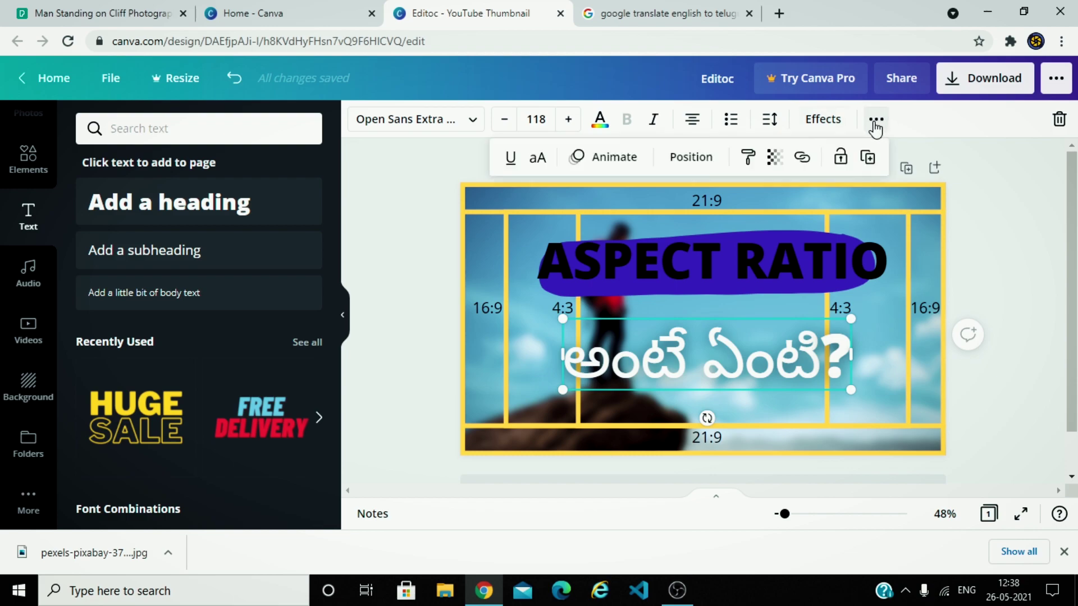
click(802, 159)
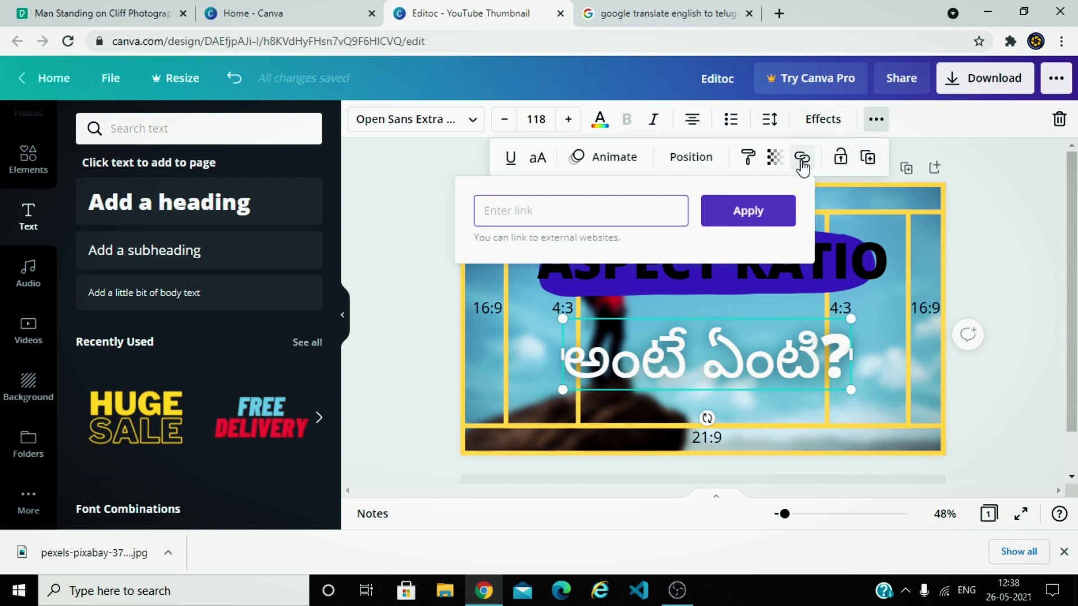
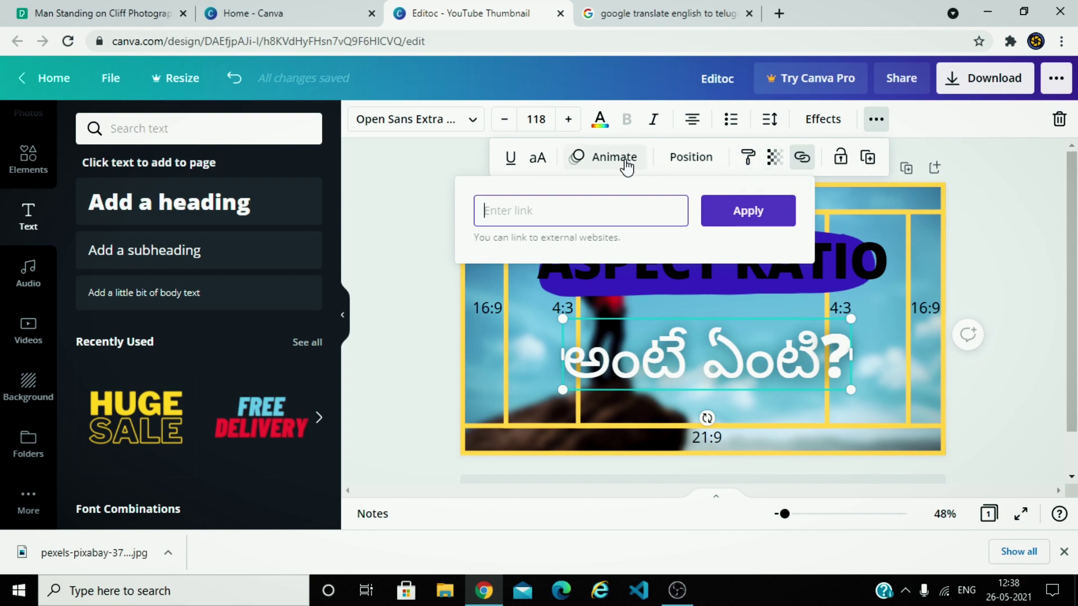
Dismiss the link box without a link, and leave the Telugu question text un-underlined.
click(537, 163)
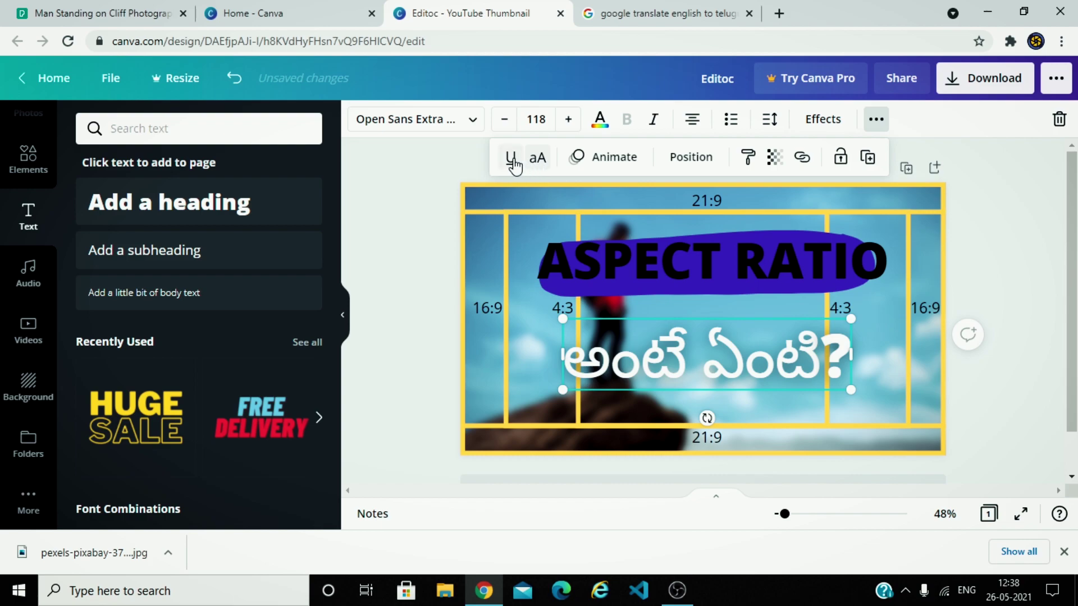
click(511, 160)
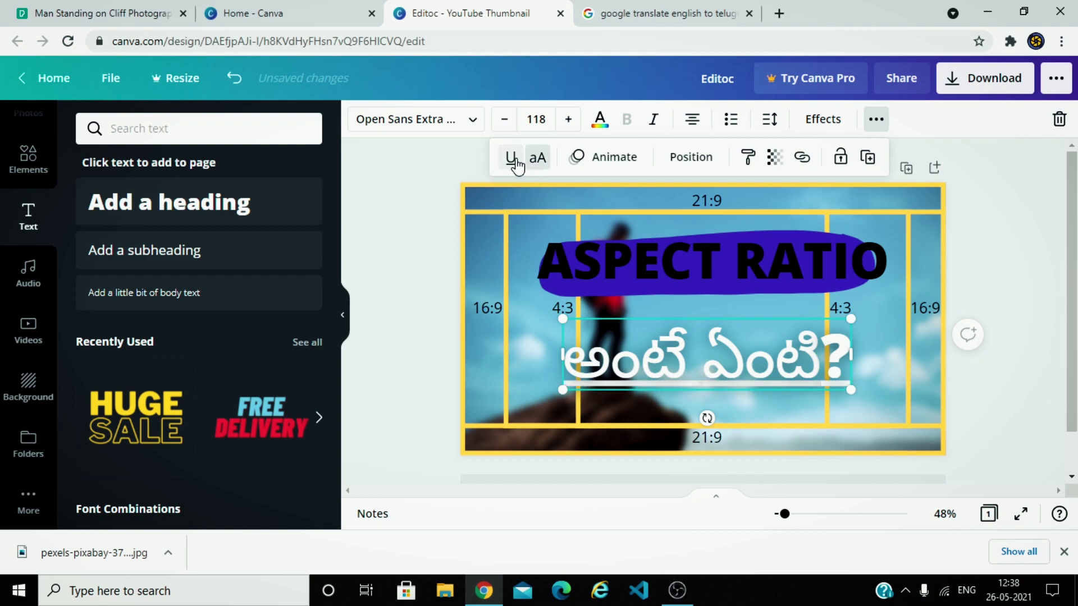
click(511, 159)
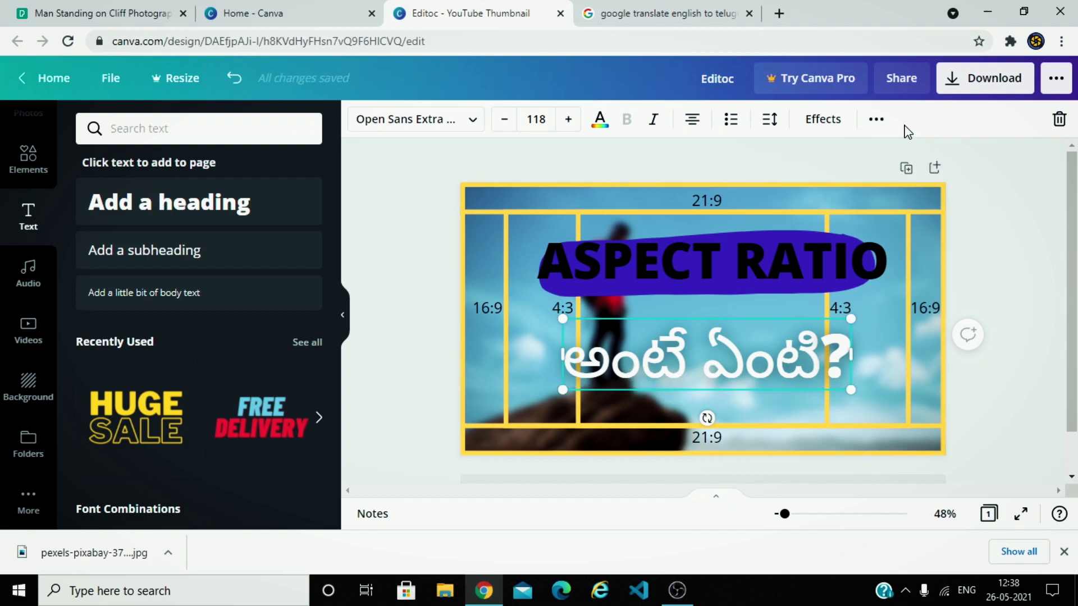
Download the thumbnail with file type JPG at default quality, dismissing the Canva Pro upsell.
click(1058, 79)
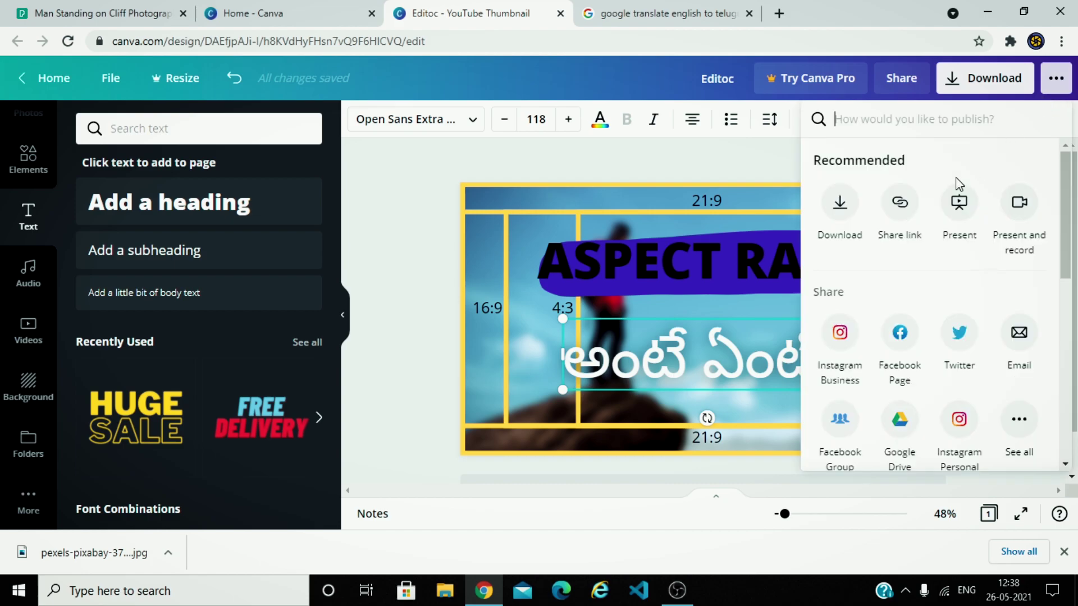
click(840, 208)
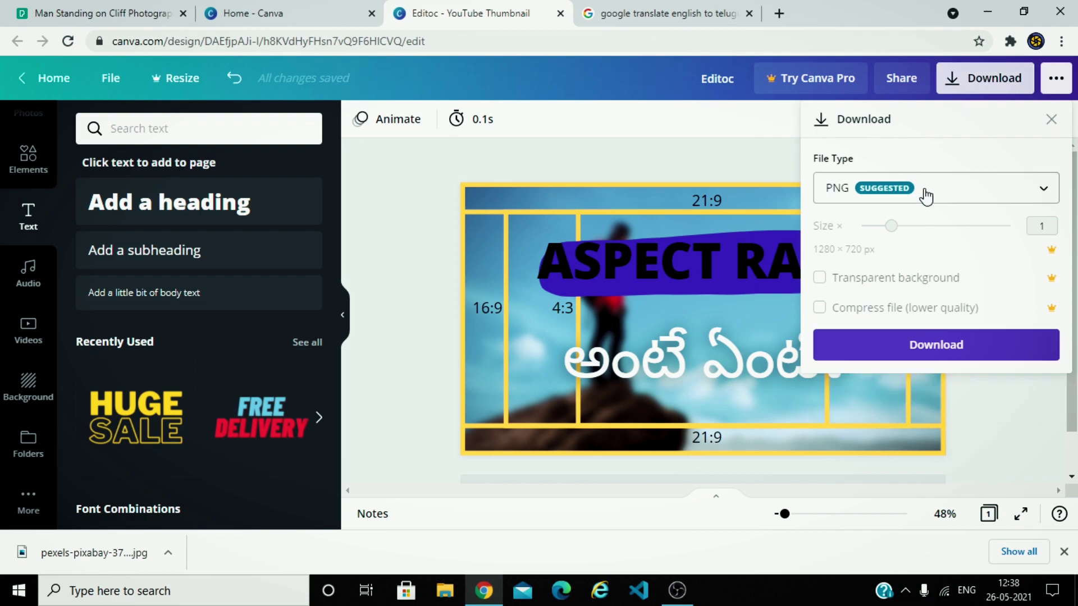
click(925, 194)
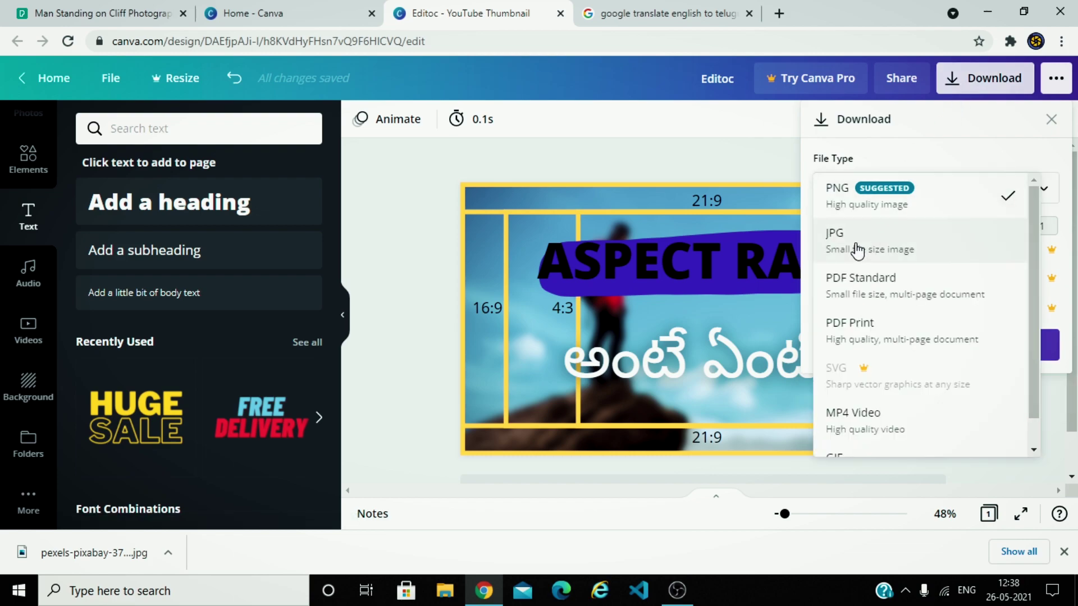
click(855, 256)
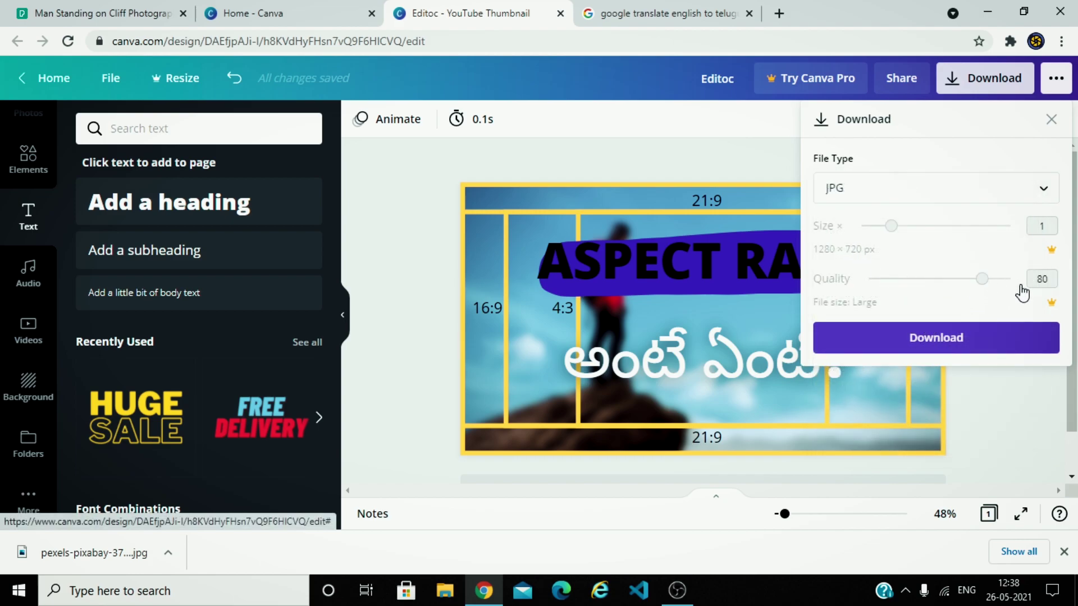
click(1042, 280)
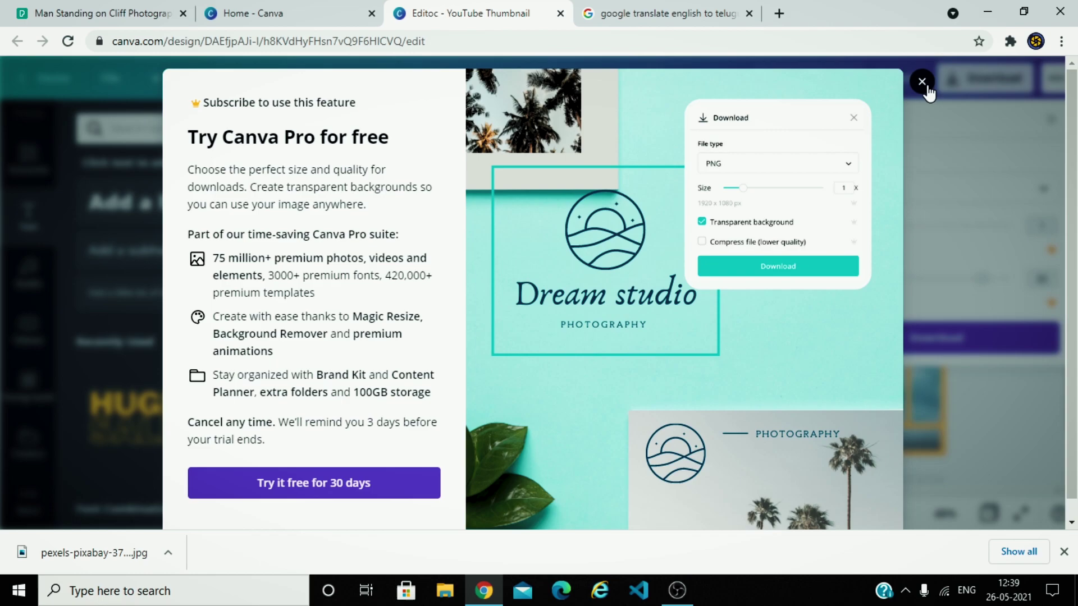
click(929, 87)
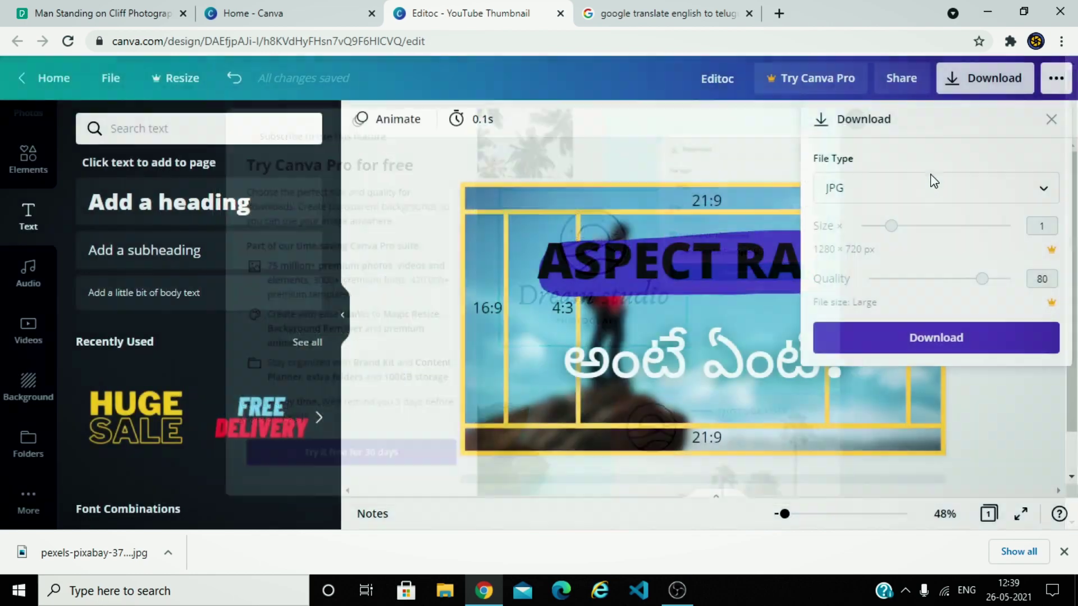
click(936, 339)
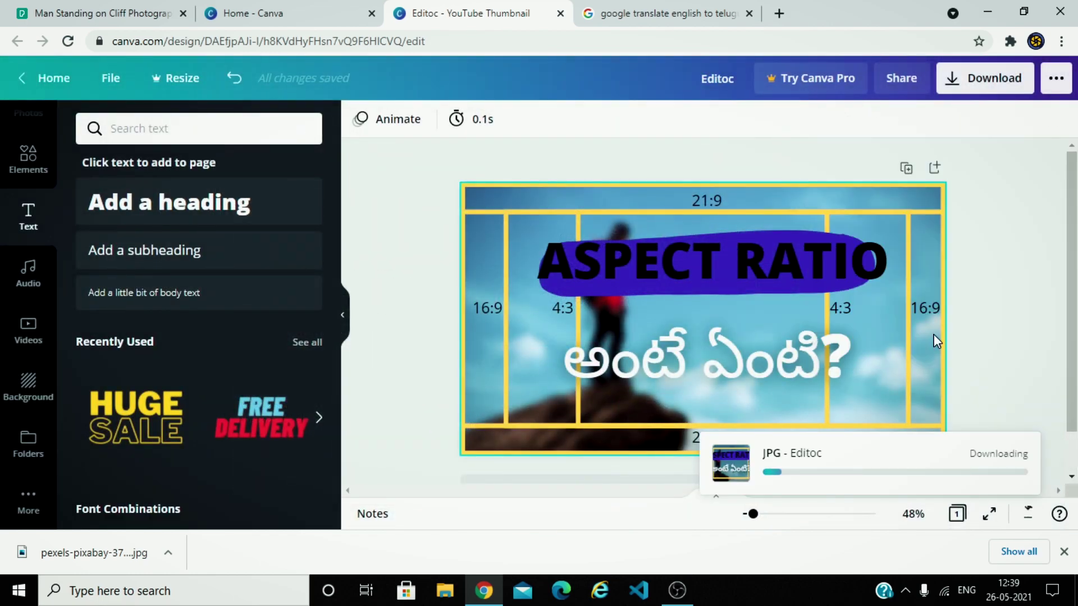